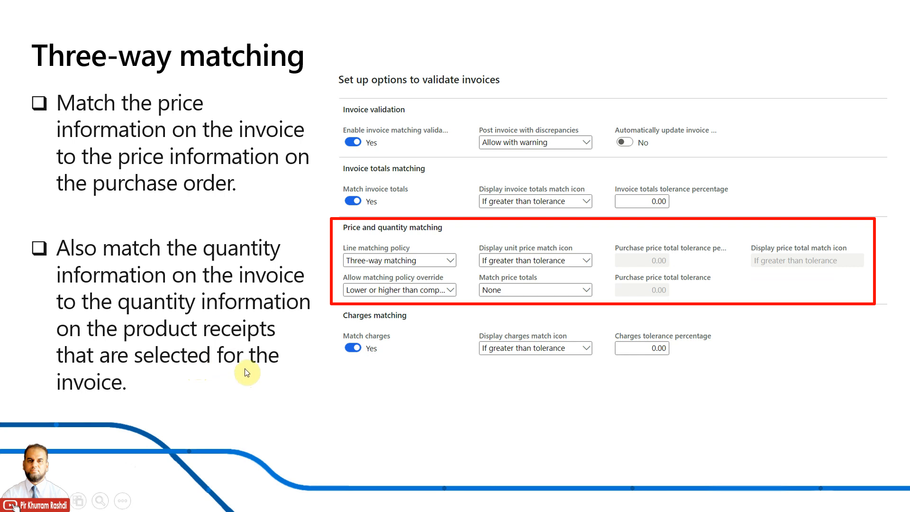
left_click(334, 384)
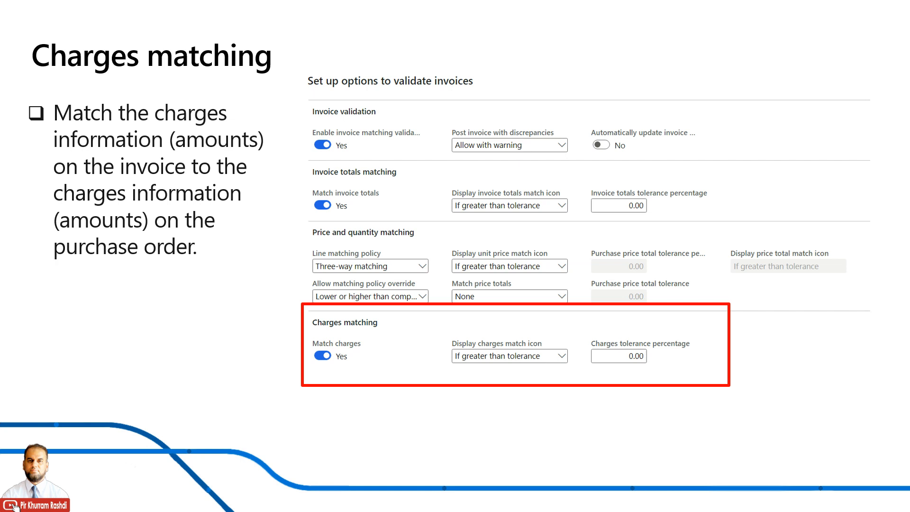
key("Right")
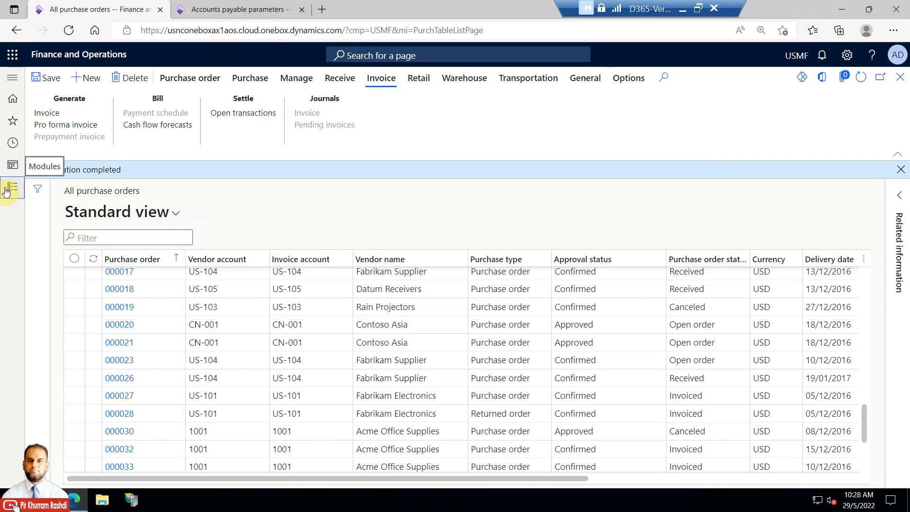
Open the Accounts payable parameters and display the Invoice validation settings.
left_click(12, 187)
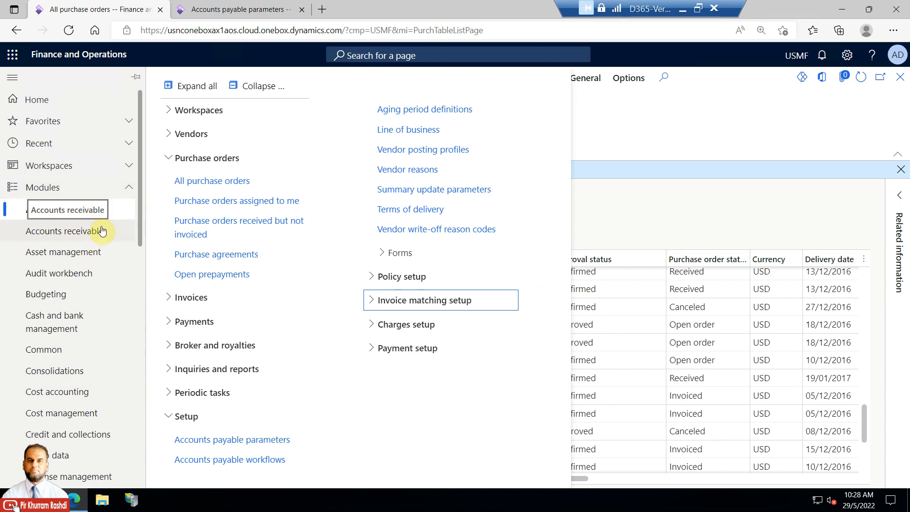
left_click(240, 439)
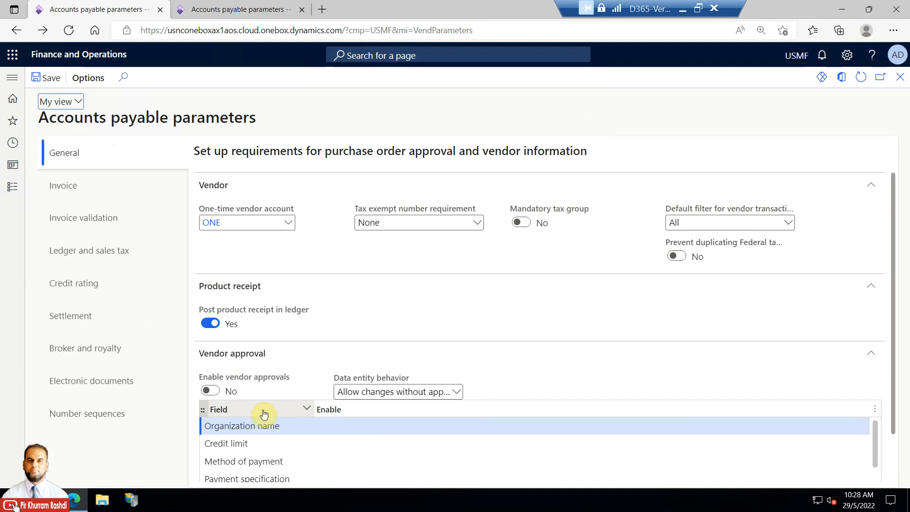
left_click(124, 223)
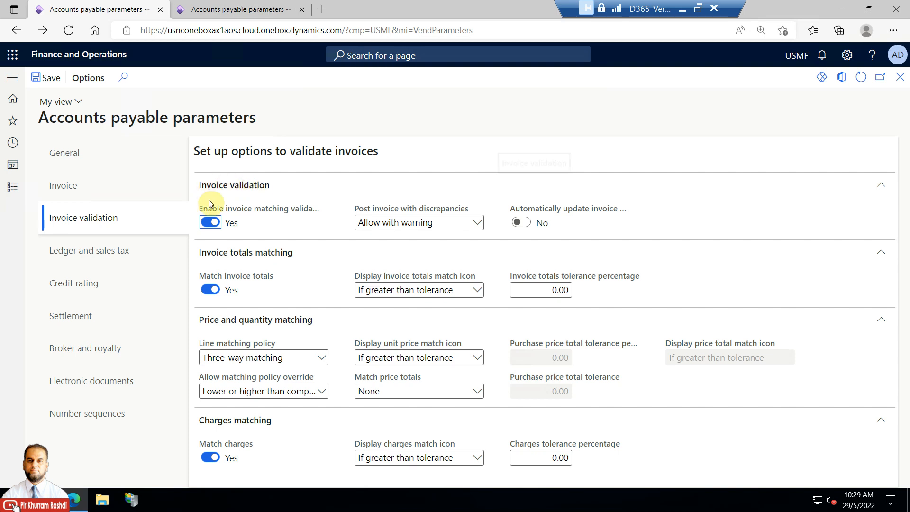
Switch invoice matching validation off and back on.
left_click(206, 223)
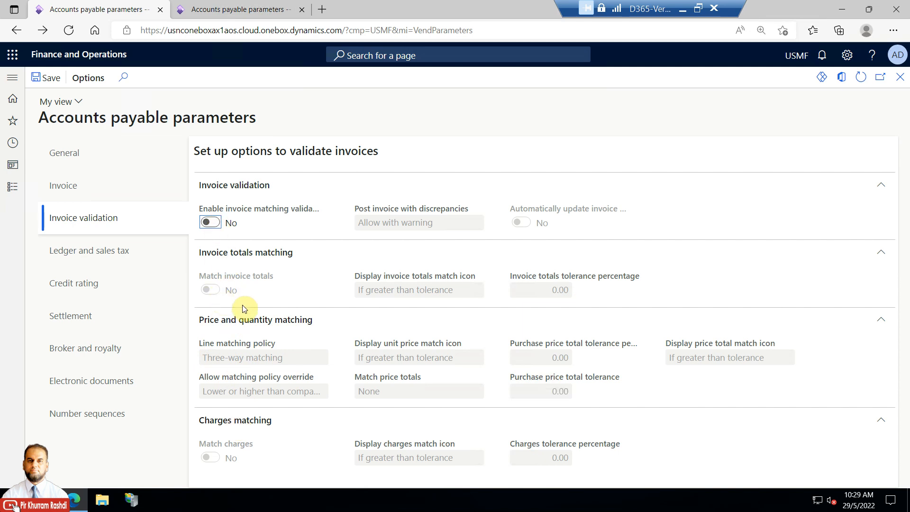
mouse_move(259, 379)
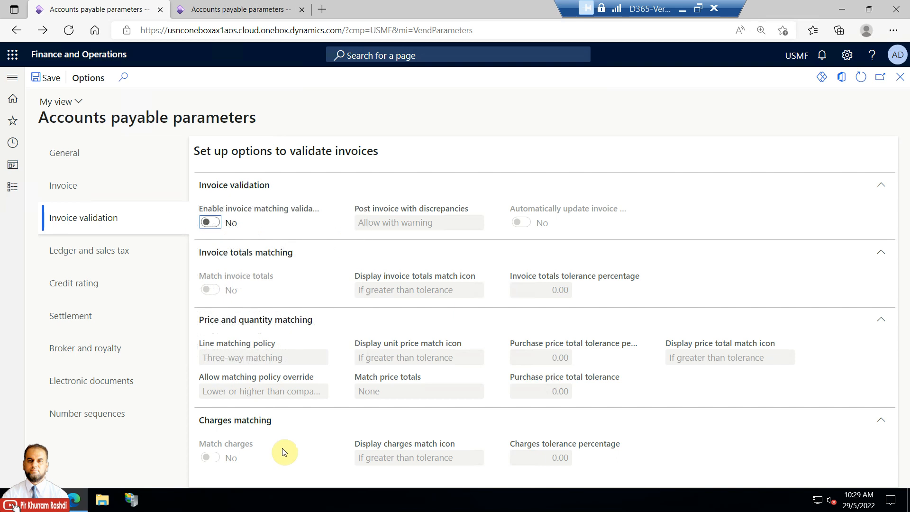
left_click(222, 219)
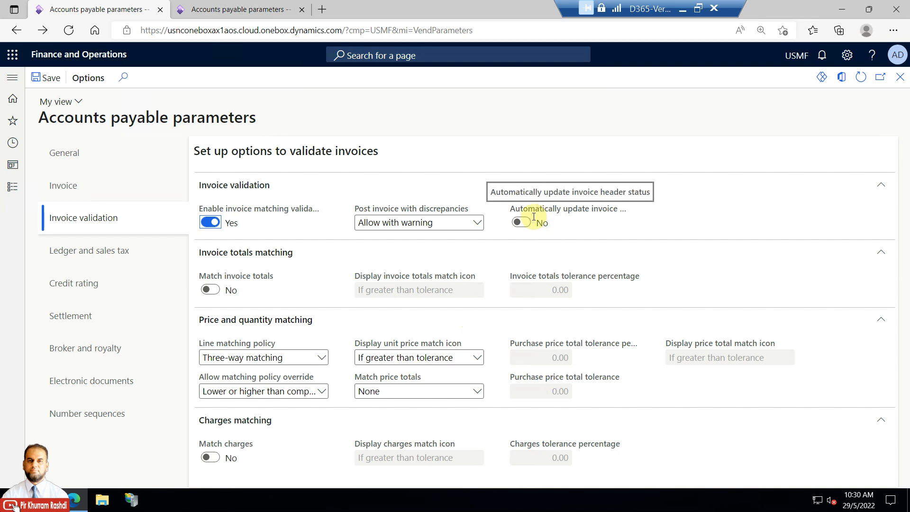
Turn on automatic updating of the invoice header status, accept the performance warning, and turn the option off again.
left_click(521, 222)
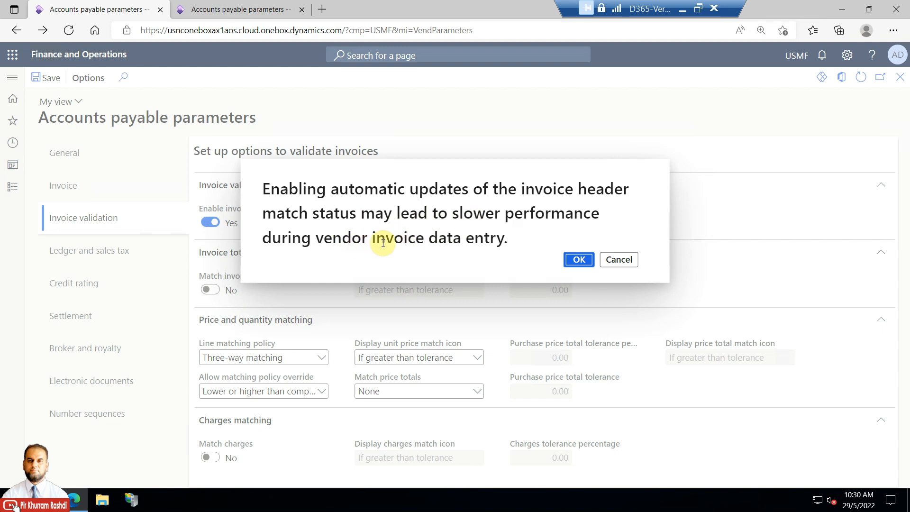
left_click(580, 259)
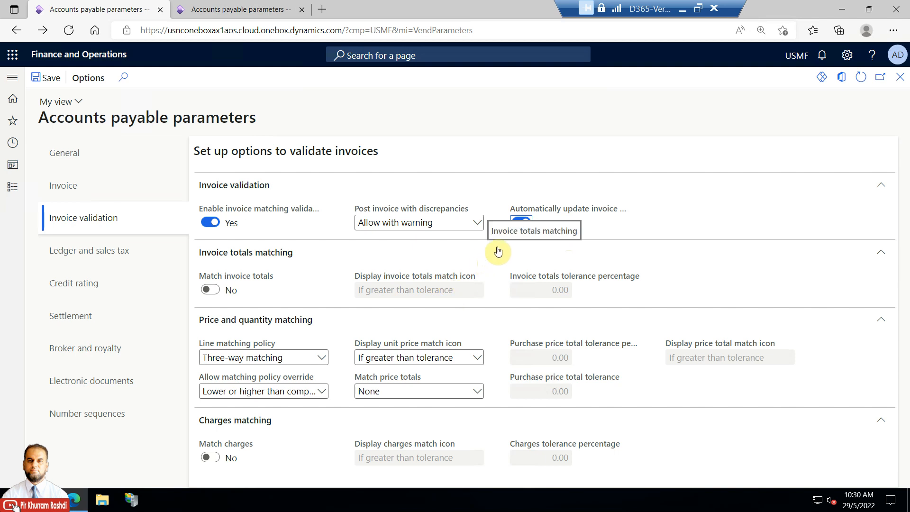
left_click(521, 222)
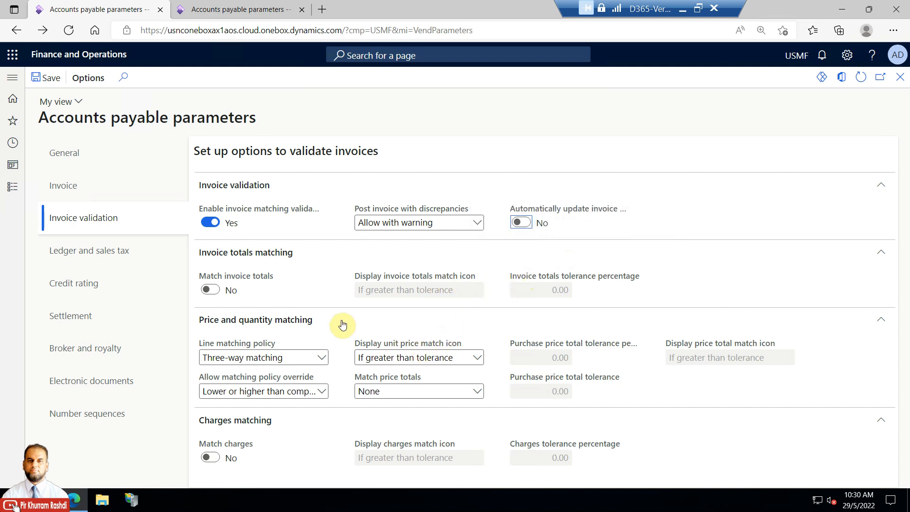
Enable Match invoice totals in the invoice totals matching settings.
left_click(211, 290)
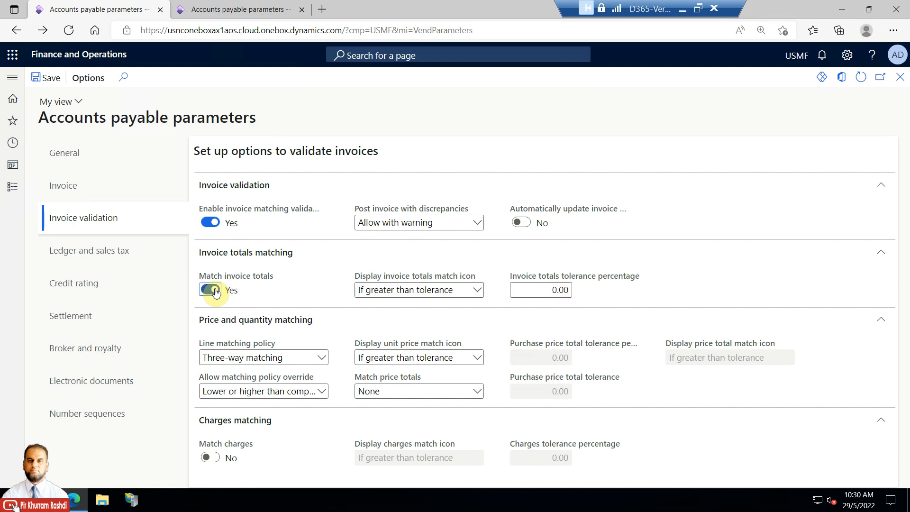
mouse_move(556, 292)
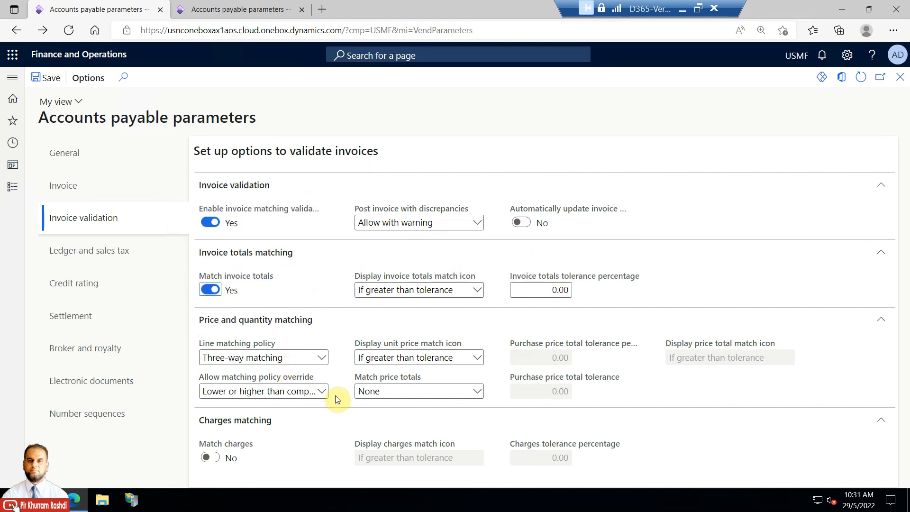
Try Two-way matching as the line matching policy and return it to Three-way matching.
left_click(321, 358)
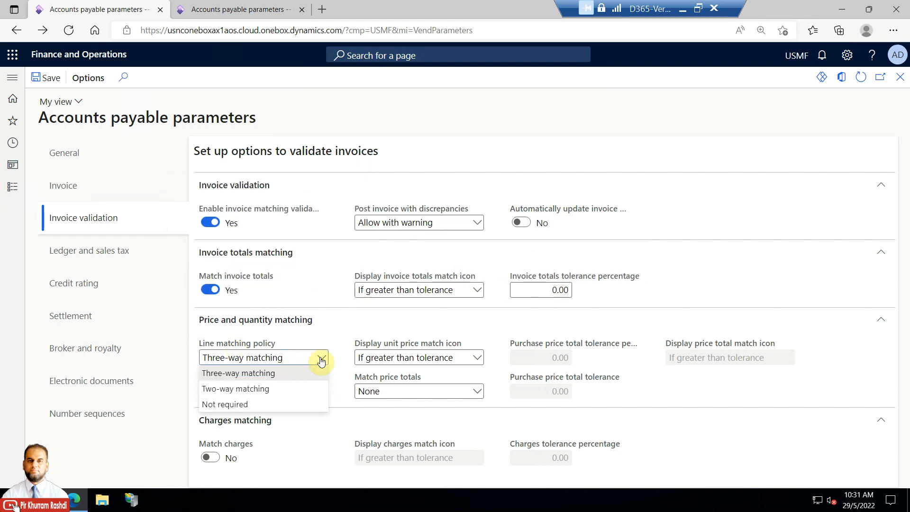
left_click(269, 389)
mouse_move(273, 392)
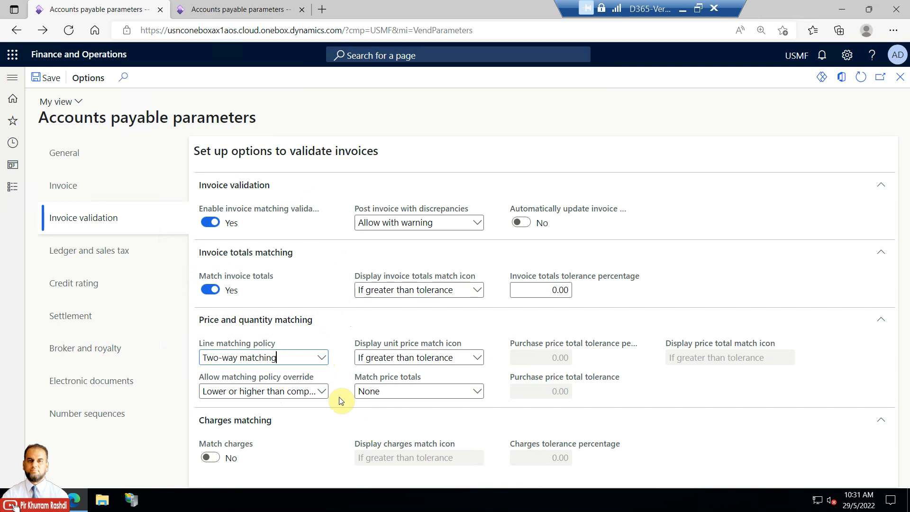
left_click(322, 358)
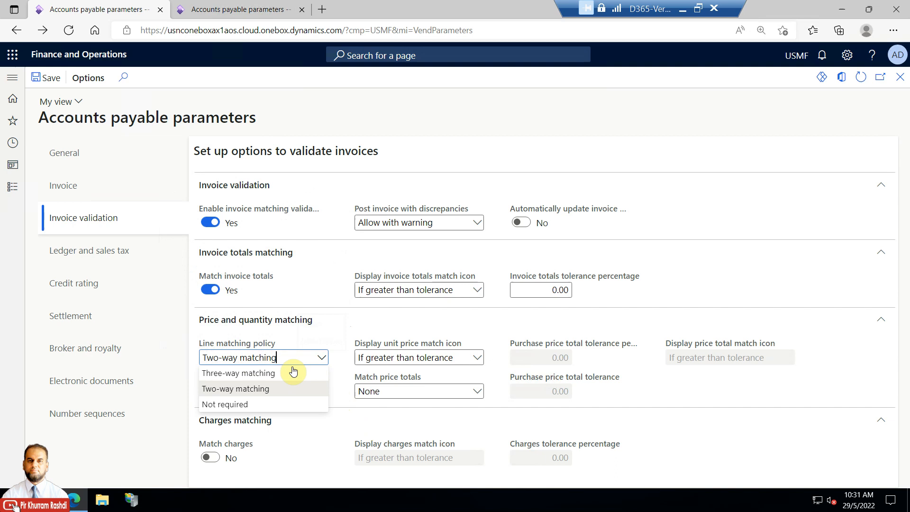
left_click(268, 375)
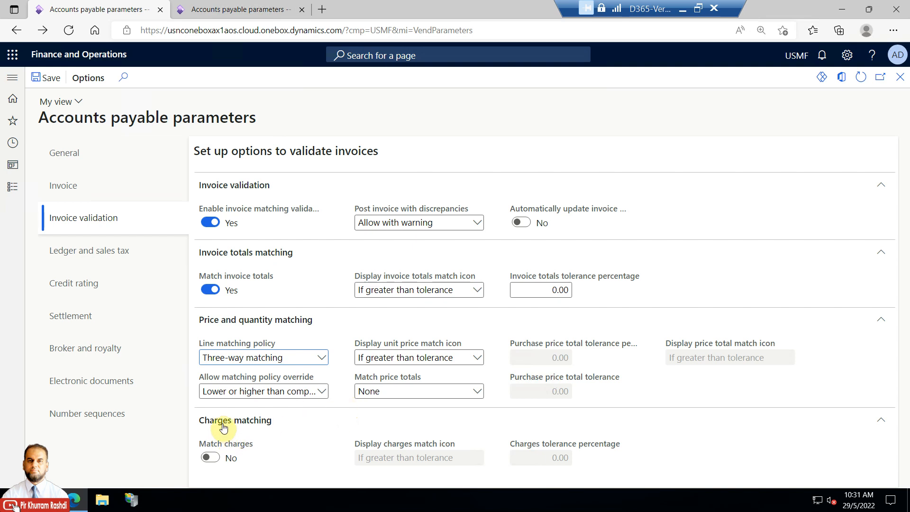
Enable Match charges in the charges matching settings and close the Accounts payable parameters.
left_click(210, 458)
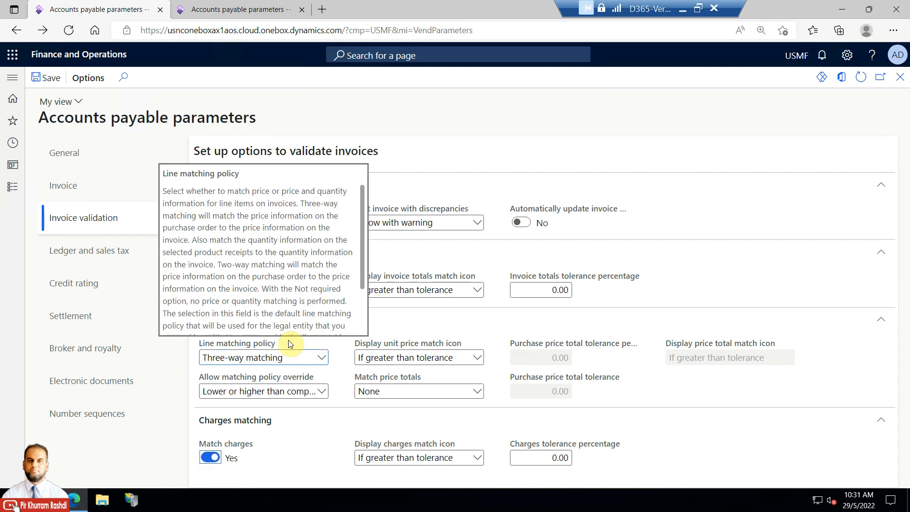
left_click(899, 79)
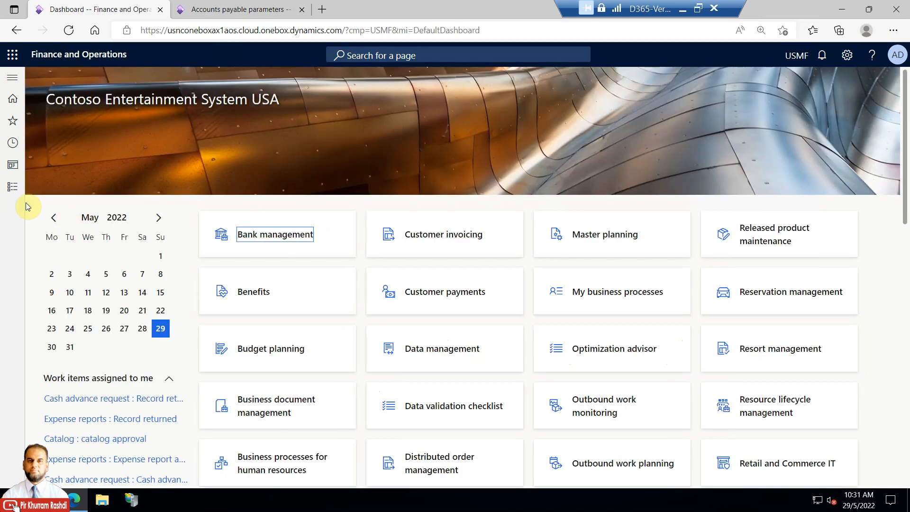
Open the All purchase orders list of the Accounts payable module.
left_click(11, 187)
left_click(38, 210)
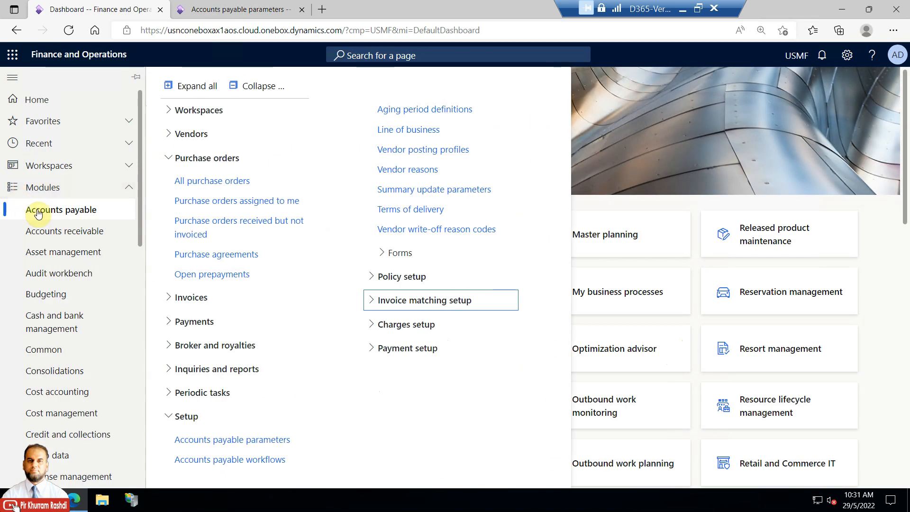
left_click(225, 180)
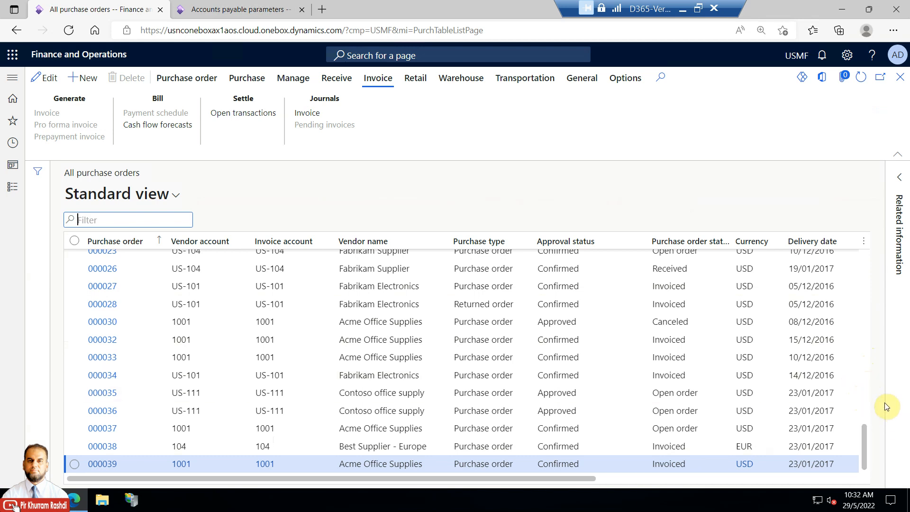
Sort the purchase orders by delivery date from newest to oldest and return to the start of the list.
scroll(863, 356, "up", 10)
scroll(865, 251, "up", 10)
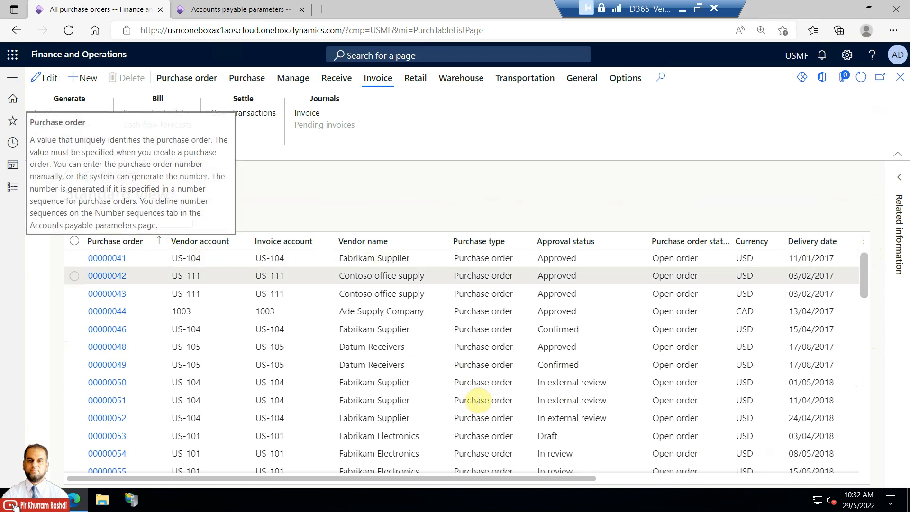
left_click(849, 246)
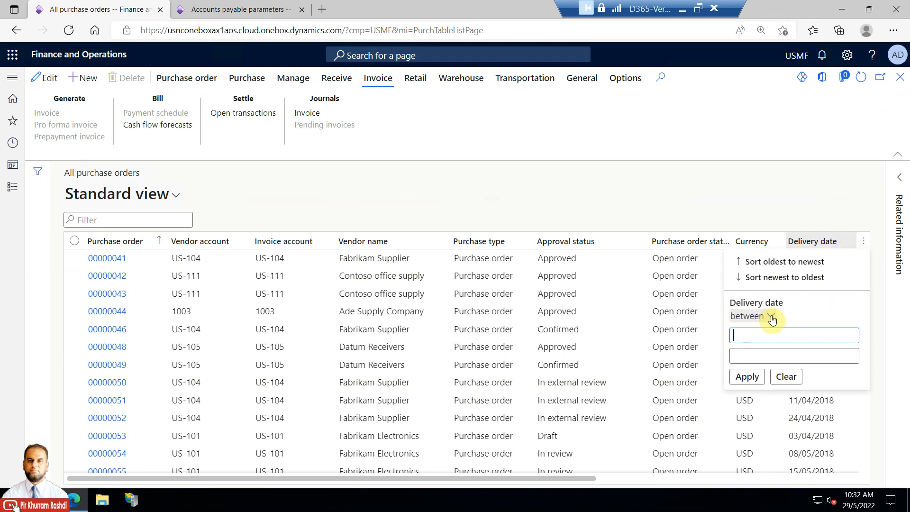
left_click(778, 279)
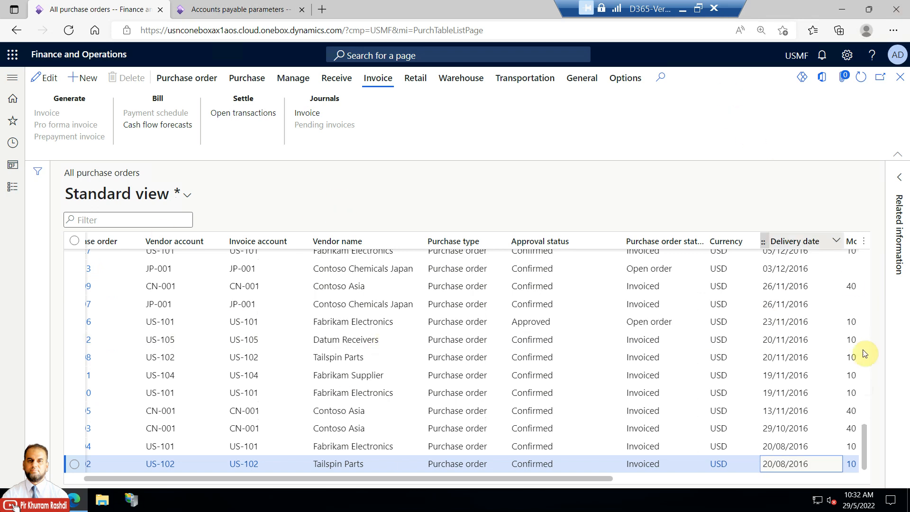
left_click_drag(863, 436, 871, 242)
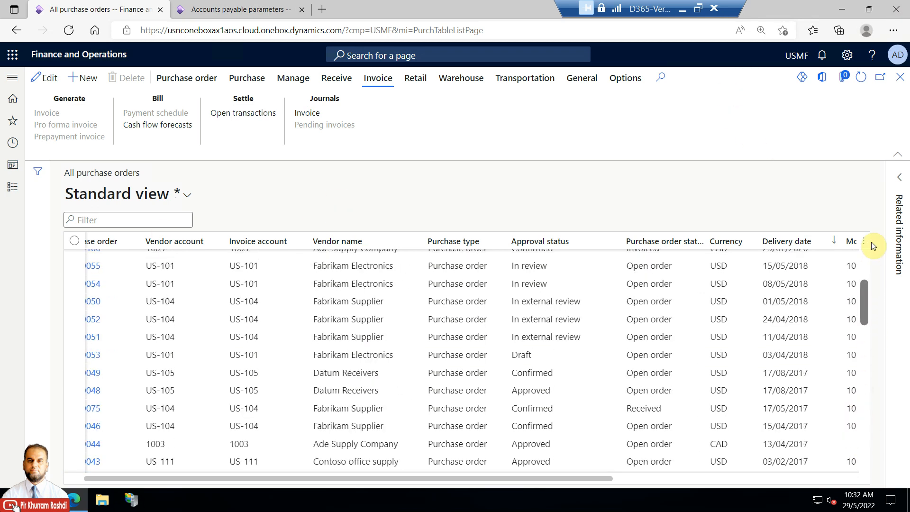
scroll(866, 274, "up", 3)
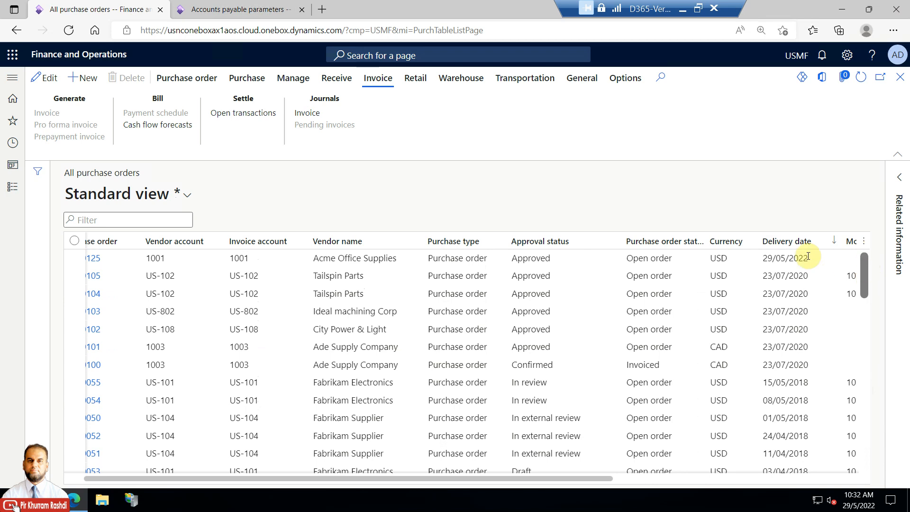
Open the Acme Office Supplies purchase order with delivery date 29/05/2022.
left_click(793, 257)
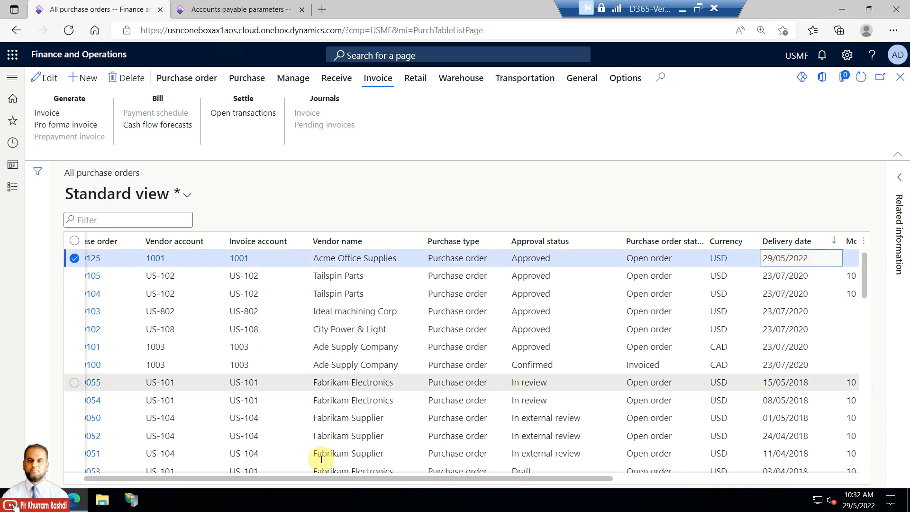
left_click_drag(309, 476, 242, 479)
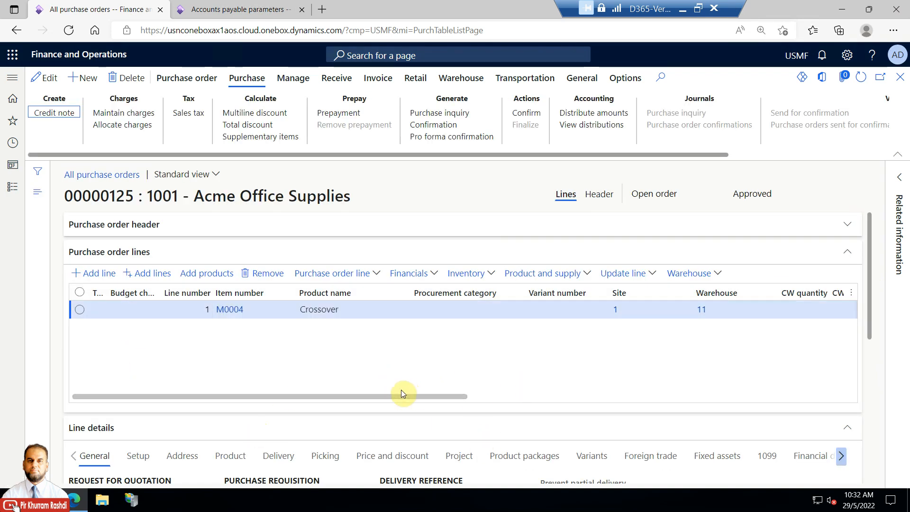
Review the quantity, unit price and net amount of the Crossover purchase order line.
left_click_drag(399, 394, 612, 416)
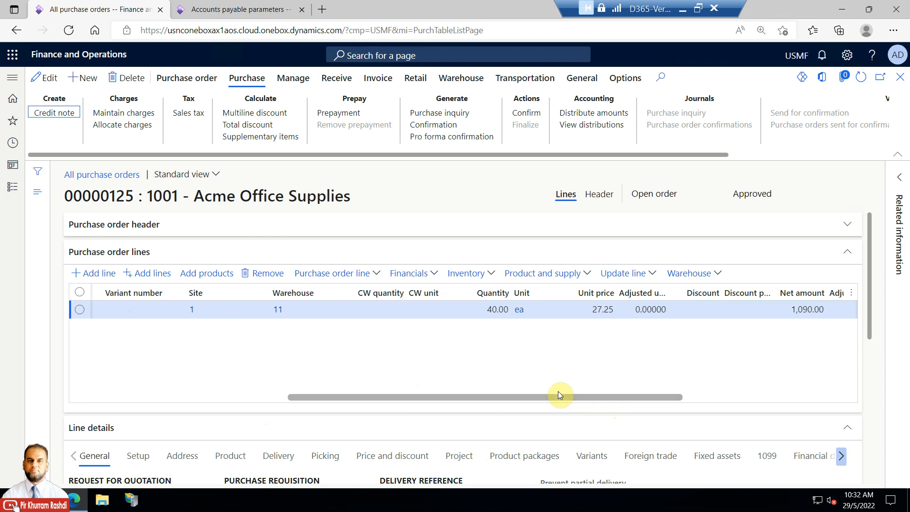
left_click_drag(550, 399, 606, 400)
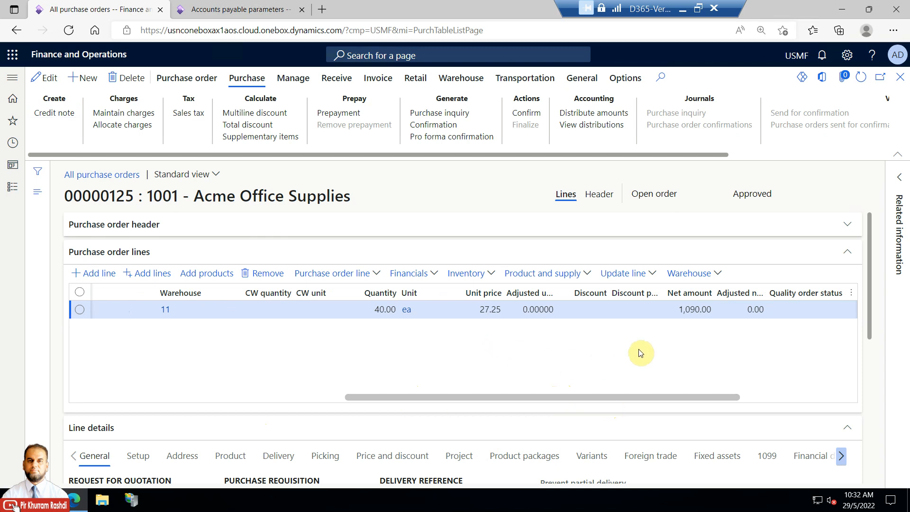
left_click_drag(684, 397, 325, 368)
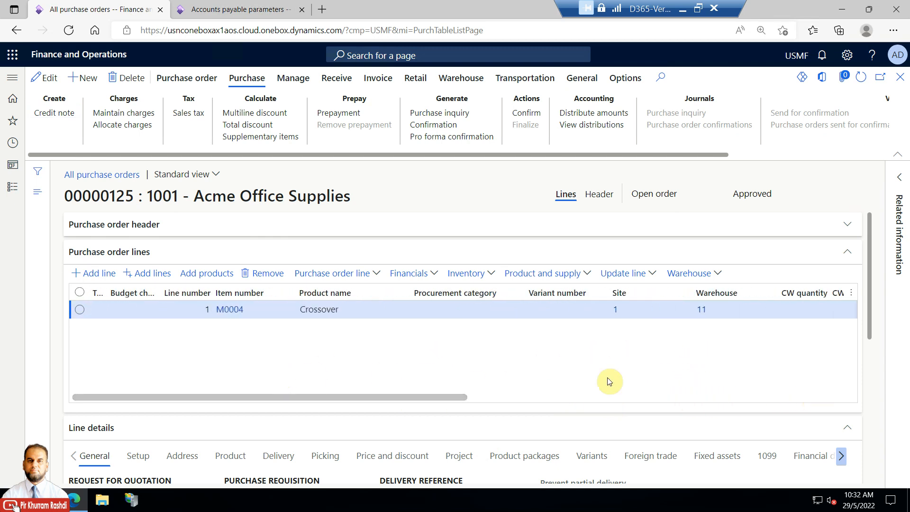
Open the Setup details of the Crossover purchase order line and review the available invoice matching policy options.
left_click_drag(866, 294, 861, 390)
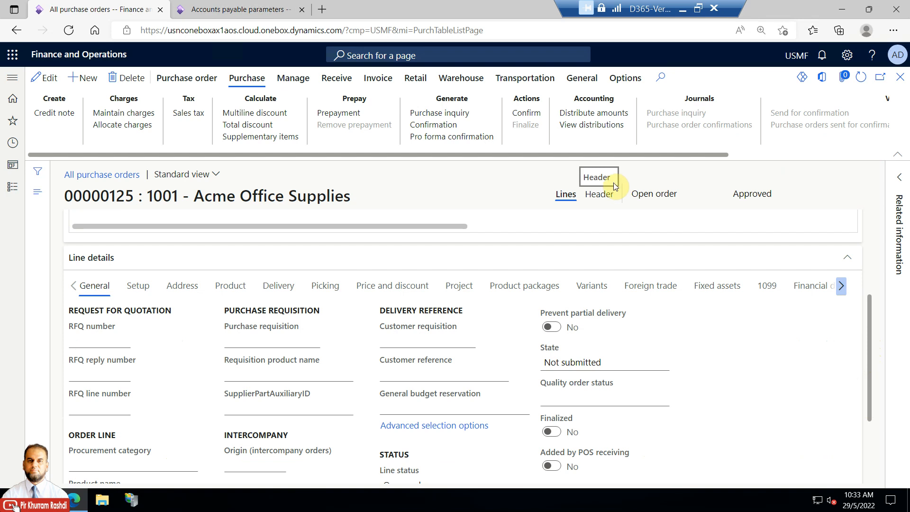
scroll(754, 415, "up", 3)
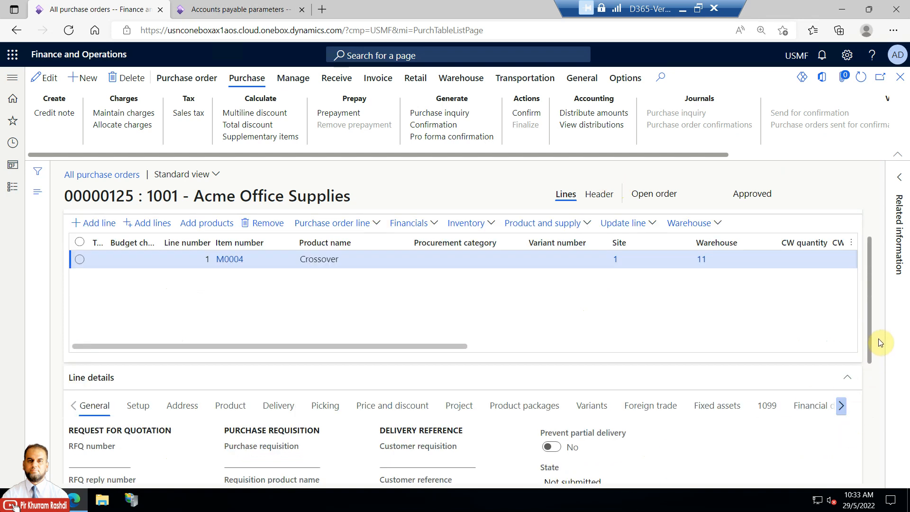
left_click_drag(870, 321, 873, 407)
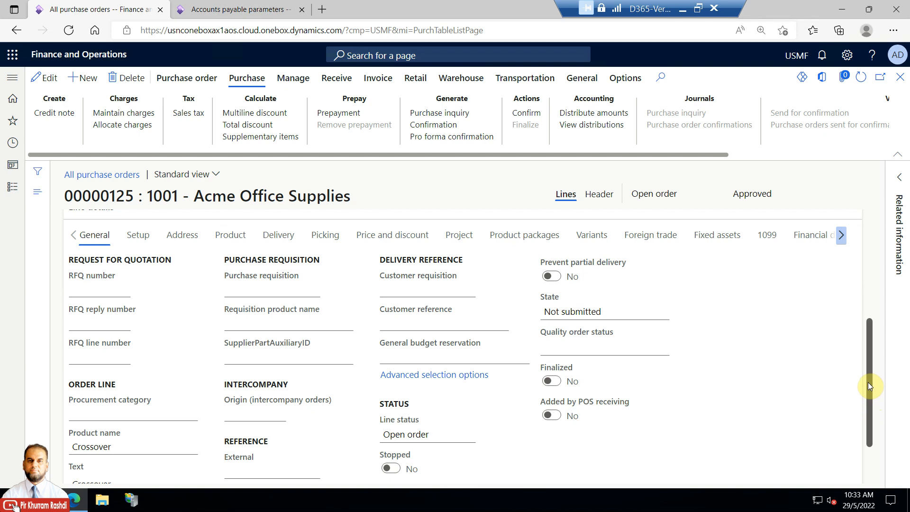
mouse_move(869, 383)
left_mouse_down()
mouse_move(875, 419)
mouse_move(877, 385)
left_mouse_up()
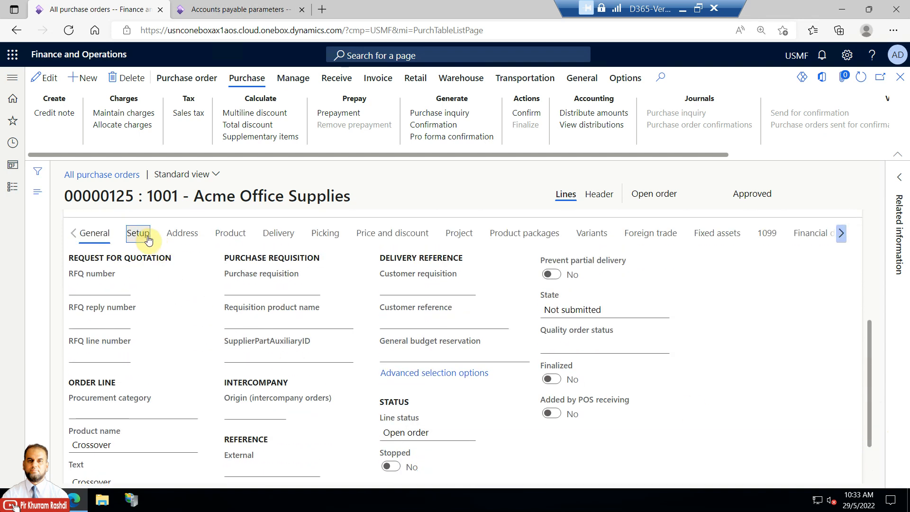
left_click(146, 237)
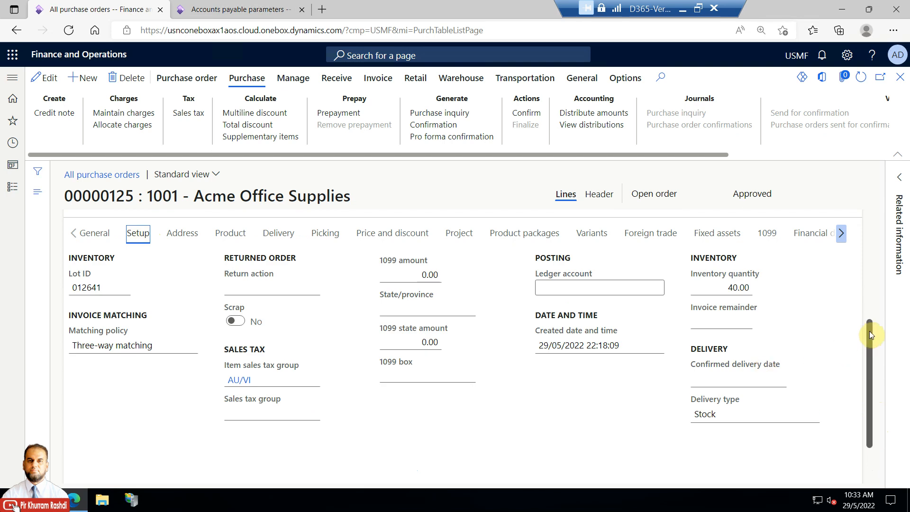
mouse_move(115, 347)
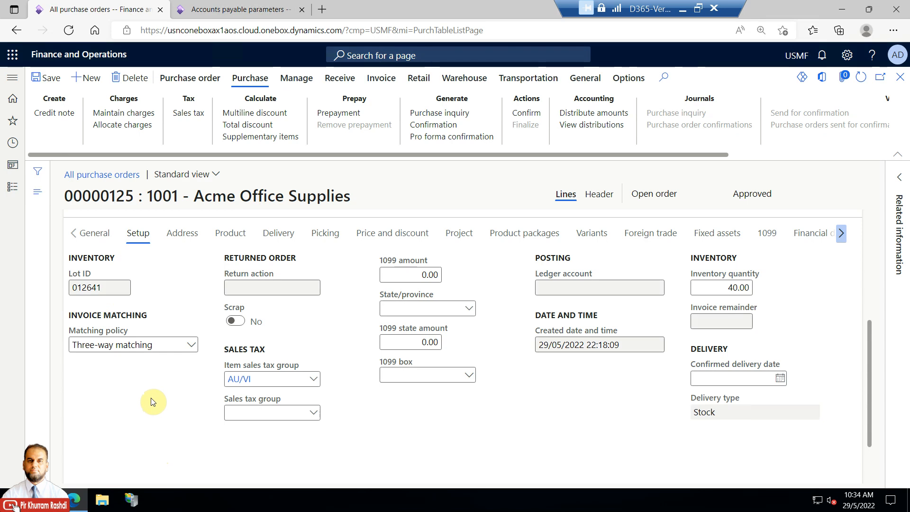
left_click(191, 346)
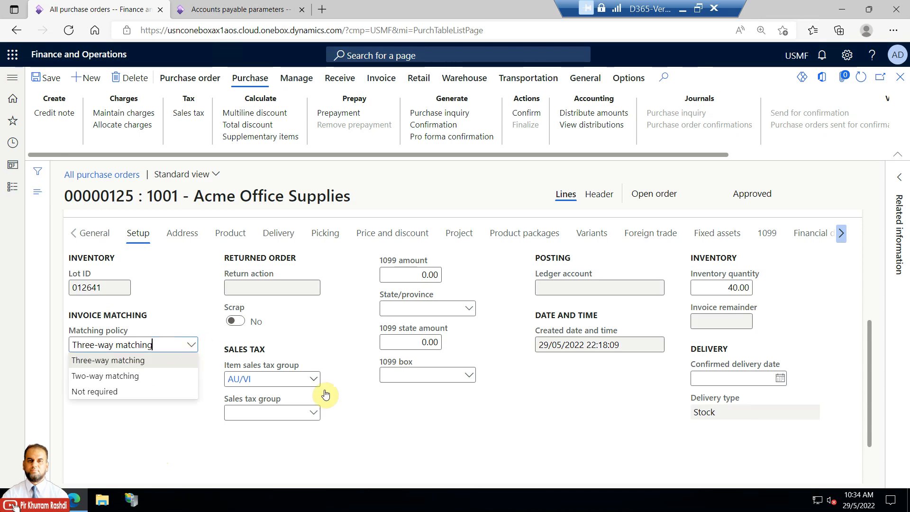
left_click(425, 435)
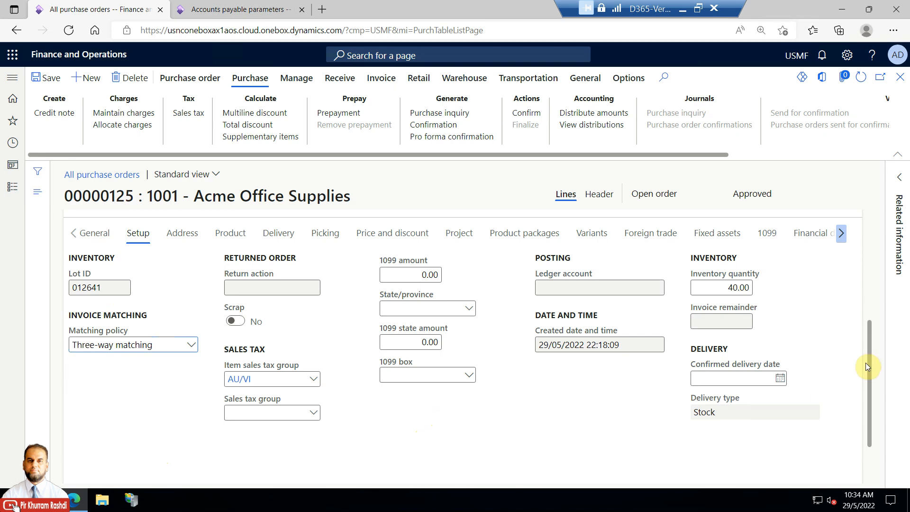
Check the quantity and price of the Crossover line and confirm the purchase order.
left_click_drag(871, 354, 876, 259)
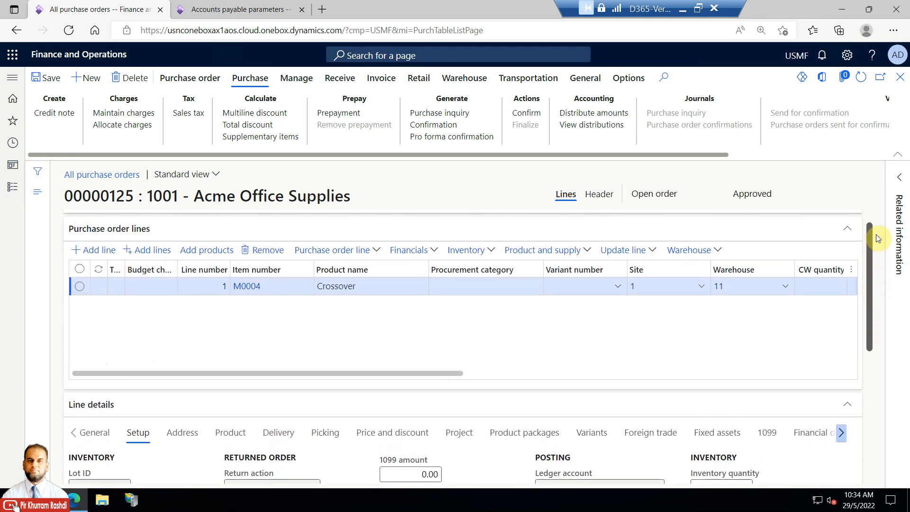
scroll(405, 389, "up", 1)
left_click_drag(403, 396, 687, 397)
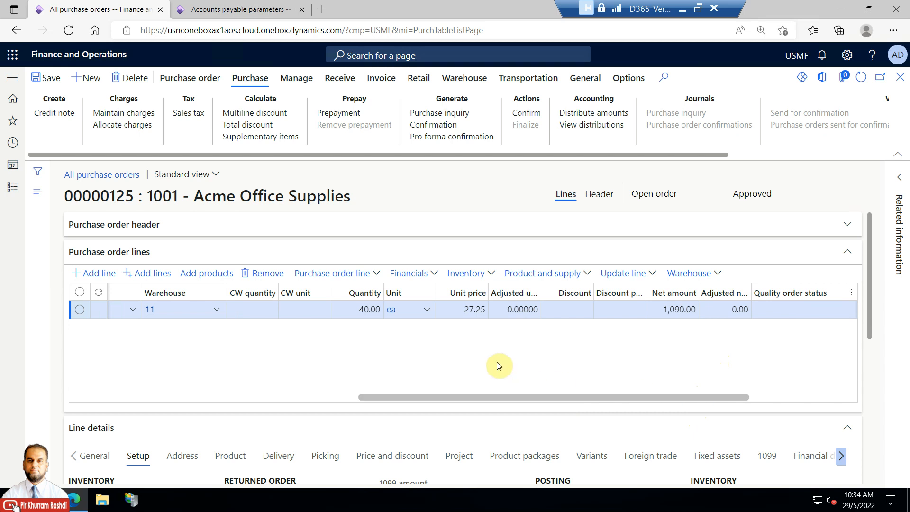
left_click_drag(417, 397, 374, 398)
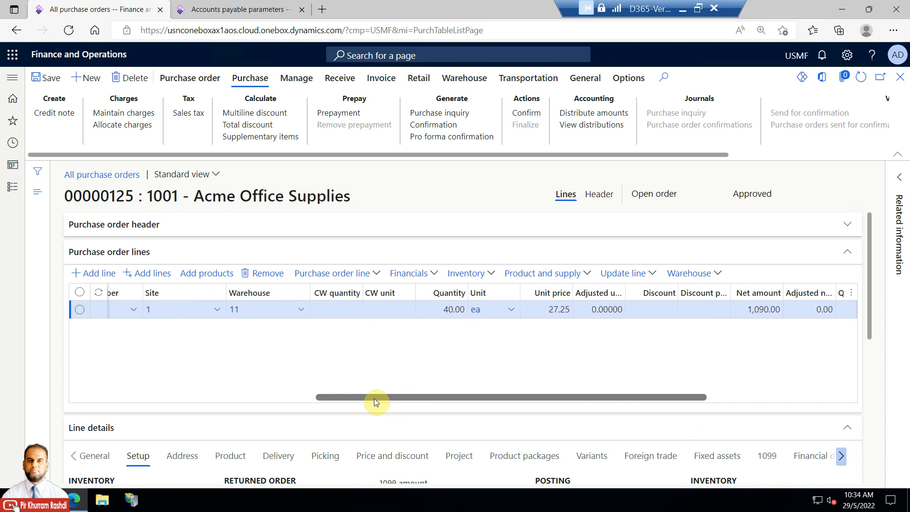
left_click_drag(374, 398, 130, 398)
left_click(340, 78)
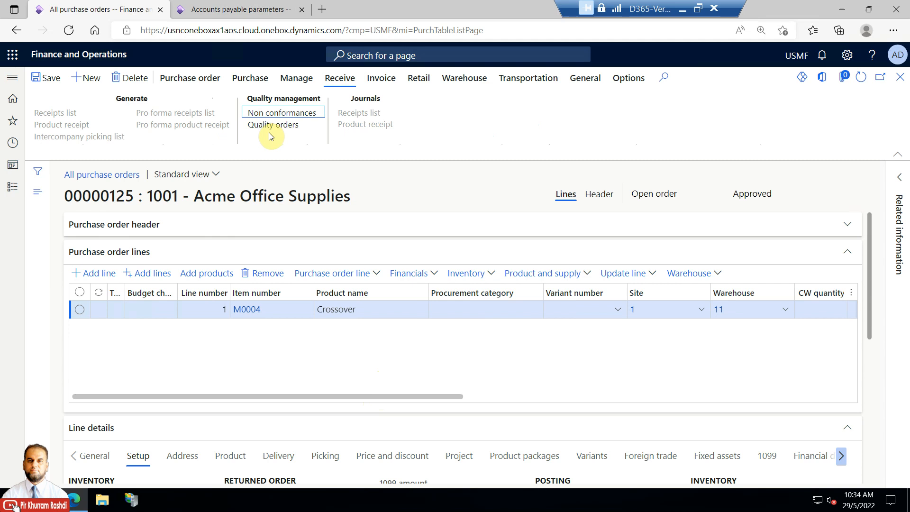
left_click(203, 79)
left_click(250, 81)
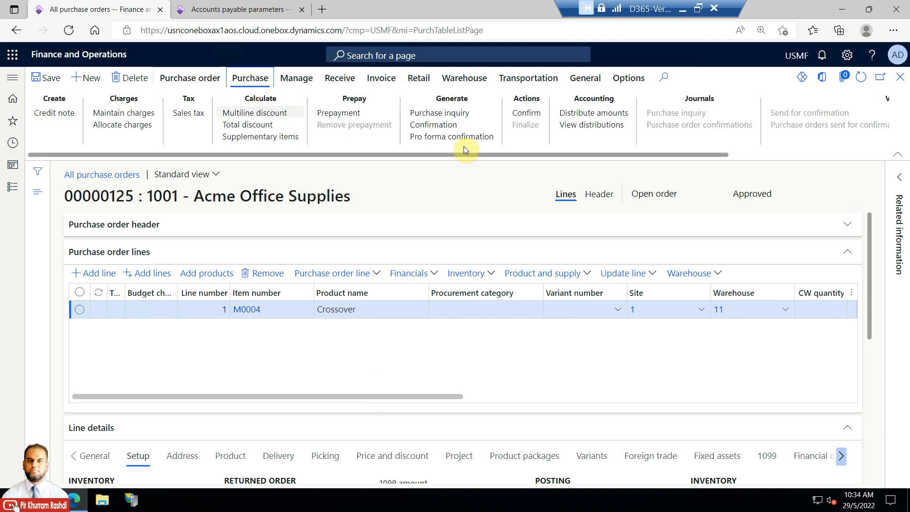
left_click(523, 115)
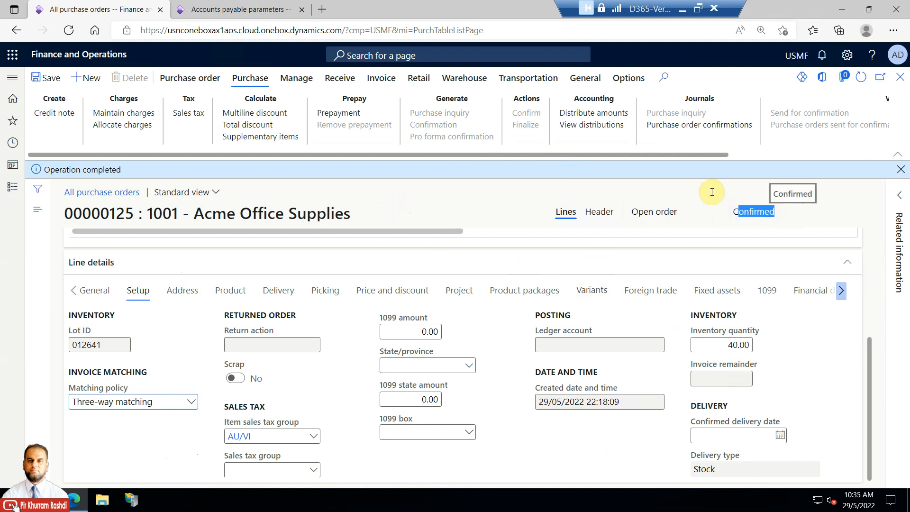
left_click(331, 78)
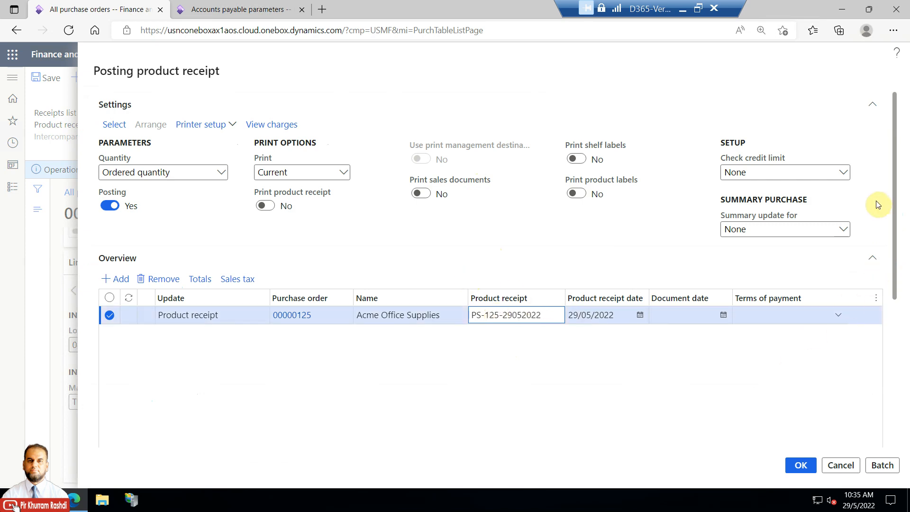
left_click_drag(896, 142, 899, 297)
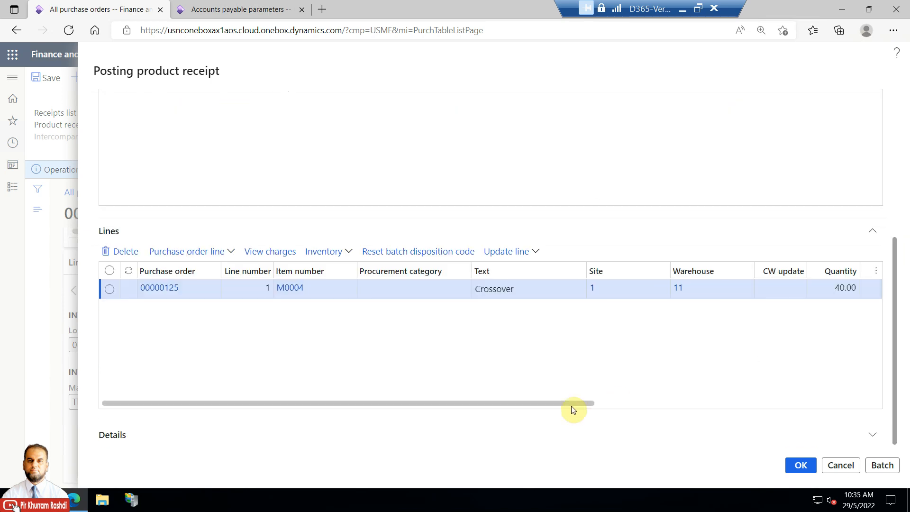
left_click_drag(559, 403, 738, 403)
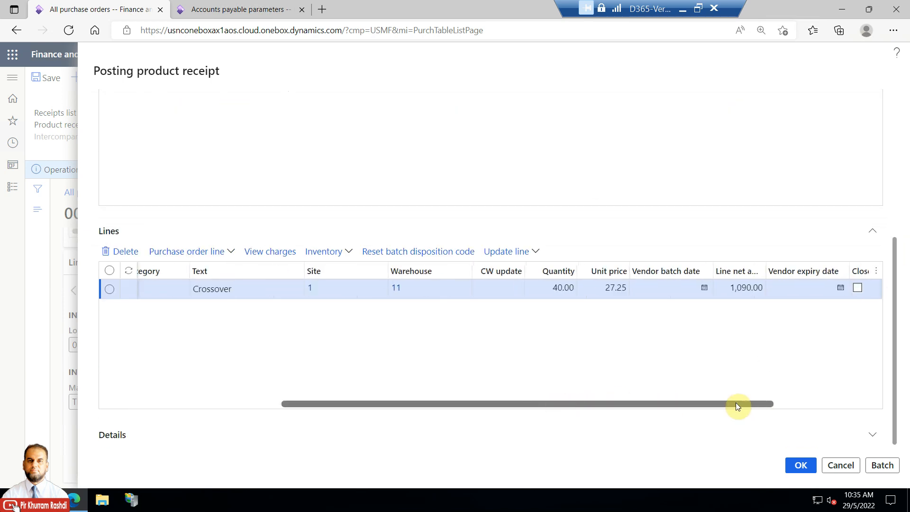
left_click(802, 466)
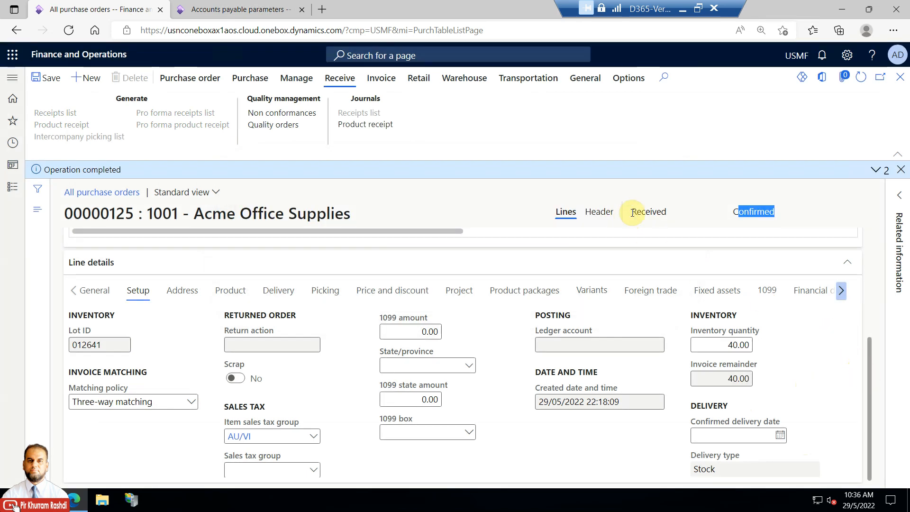
Check the received purchase order's status and line amounts, and generate a vendor invoice from it.
left_click_drag(632, 213, 680, 213)
left_click_drag(871, 378, 877, 263)
left_click_drag(446, 416, 574, 416)
left_click_drag(734, 417, 790, 411)
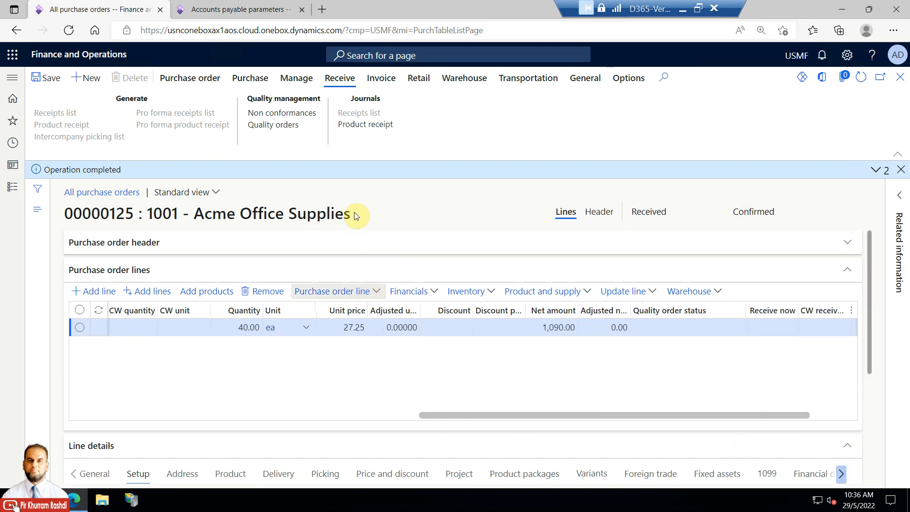
left_click(372, 84)
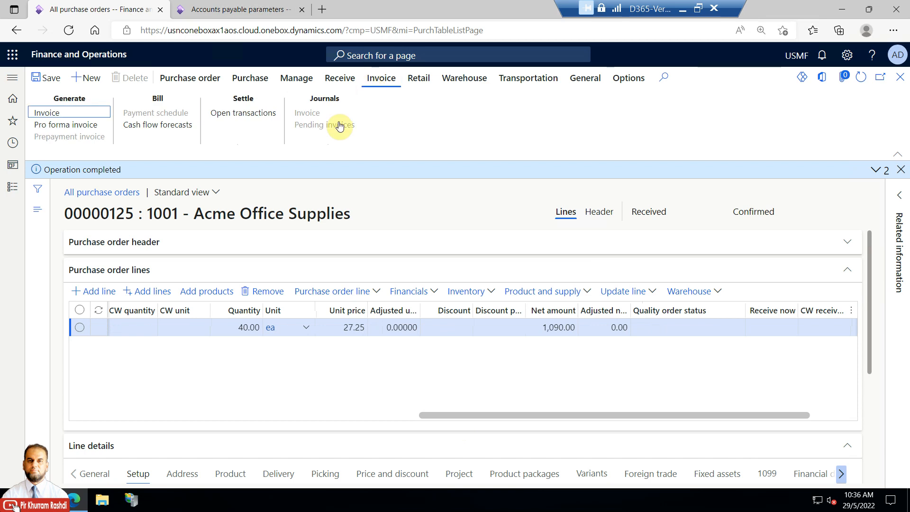
left_click(89, 114)
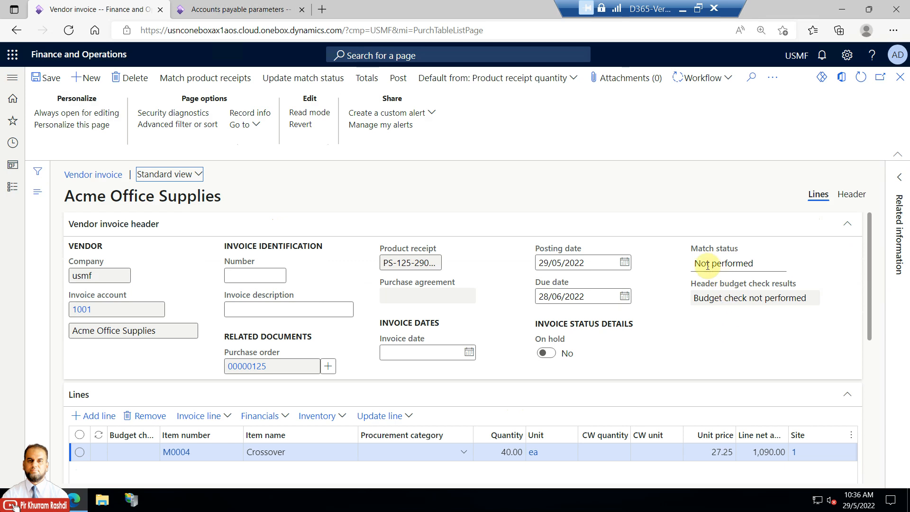
Review the vendor invoice's match status and the Crossover line's quantity, product receipt quantity match and price match.
left_click(696, 262)
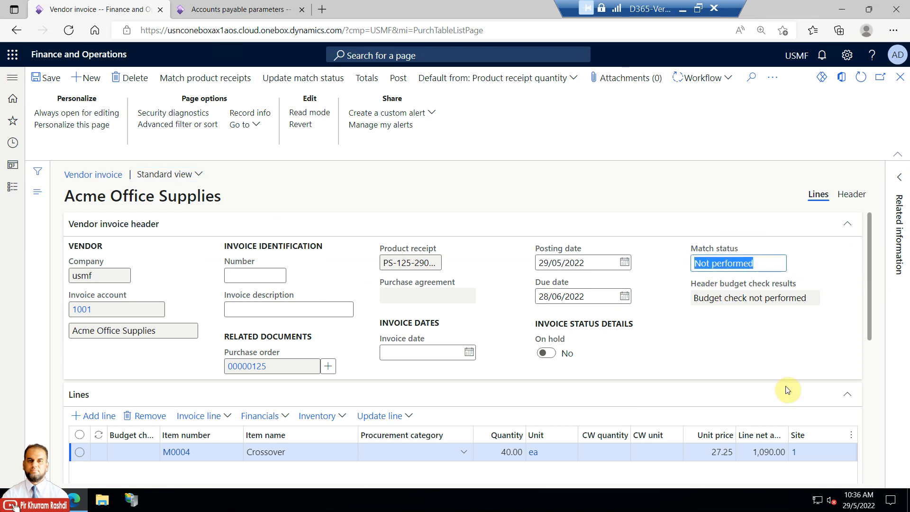
left_click_drag(870, 289, 866, 345)
left_click_drag(539, 424, 801, 424)
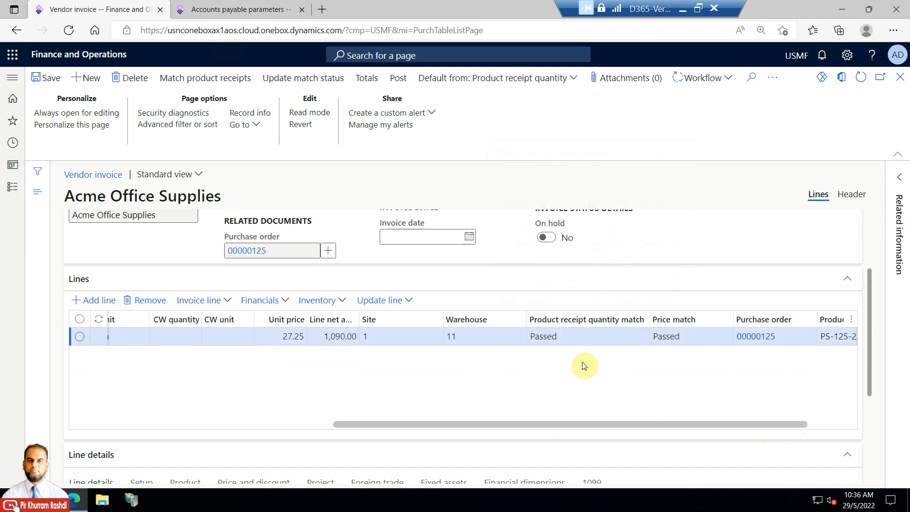
left_click_drag(543, 425, 446, 444)
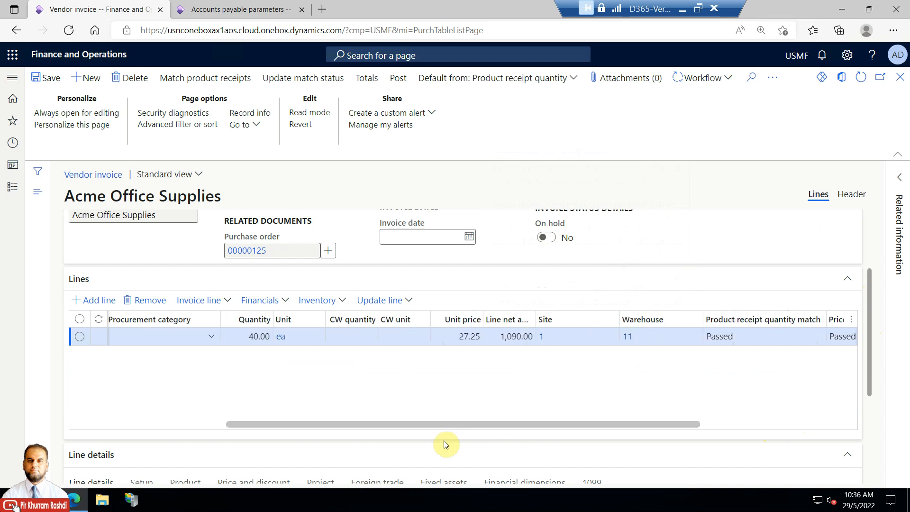
left_click(272, 336)
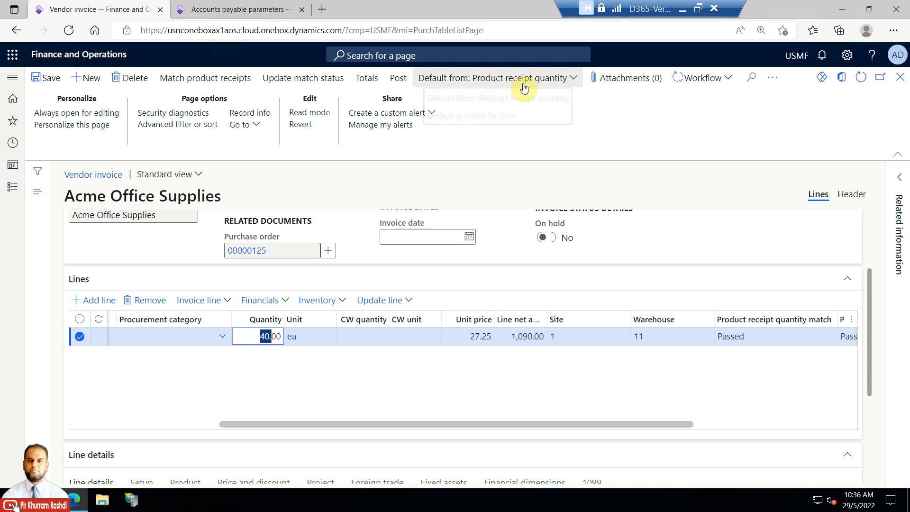
Compare the product receipt reference in the vendor invoice header with the one on the Crossover invoice line.
left_click_drag(870, 314, 869, 243)
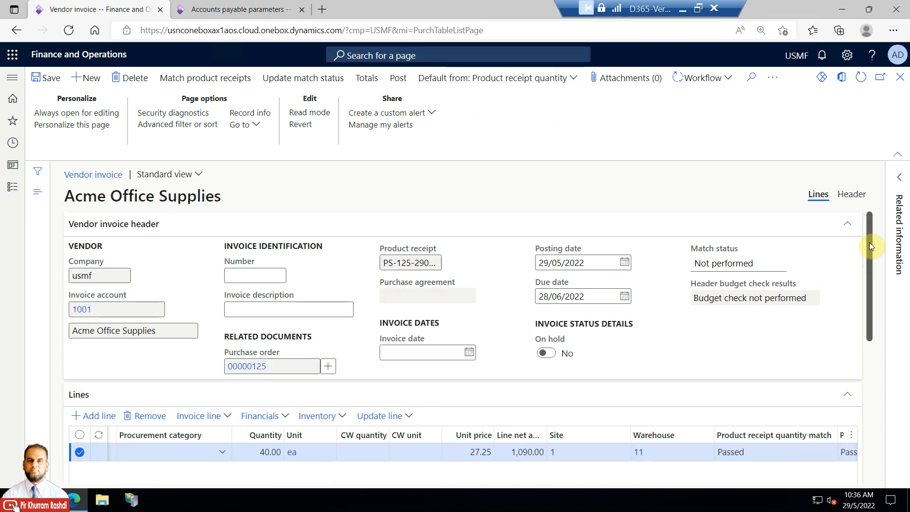
left_click_drag(409, 262, 461, 264)
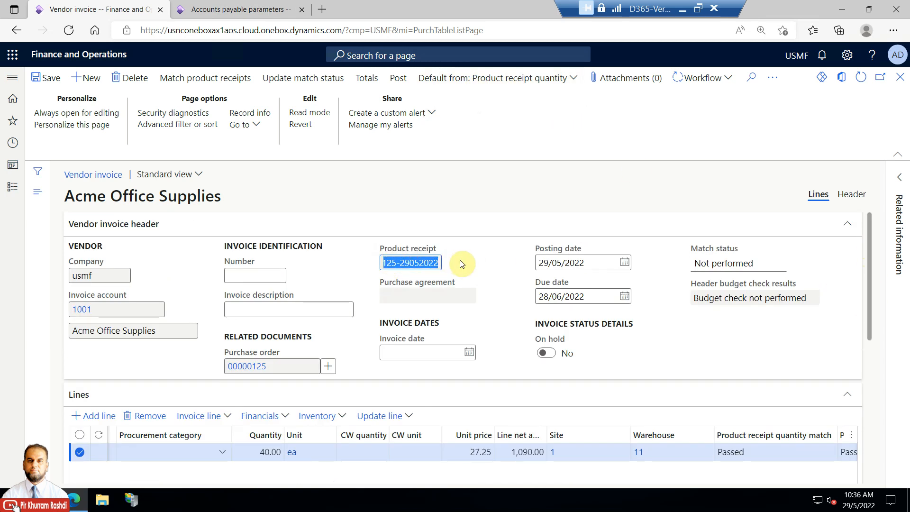
left_click(426, 269)
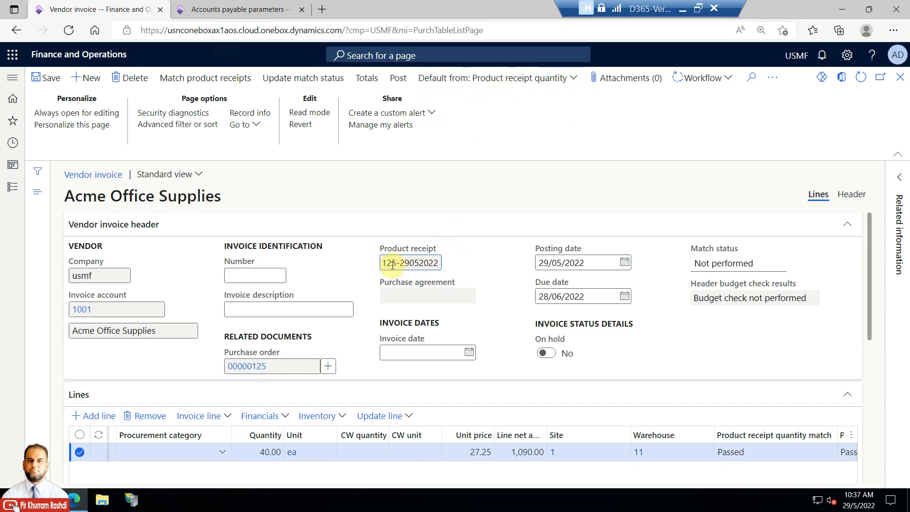
left_click_drag(392, 263, 468, 261)
left_click_drag(868, 258, 867, 319)
left_click_drag(653, 408, 781, 410)
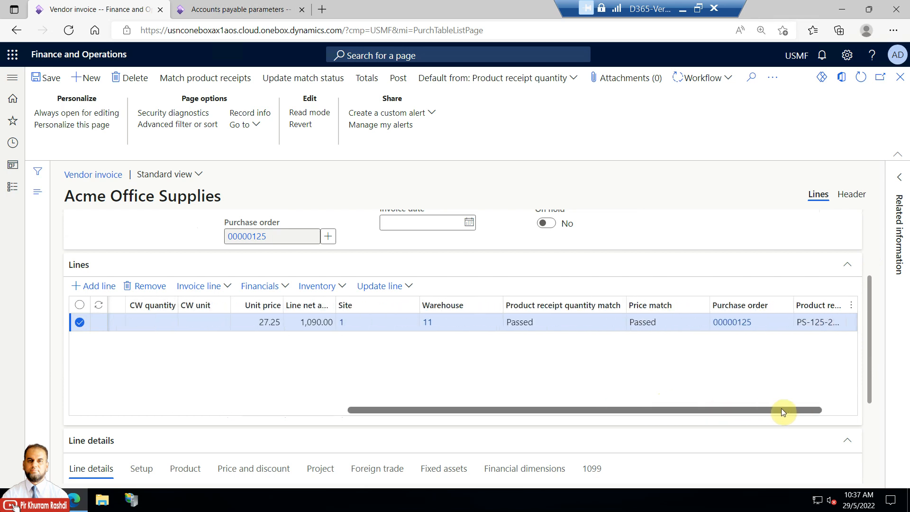
left_click_drag(782, 412, 626, 417)
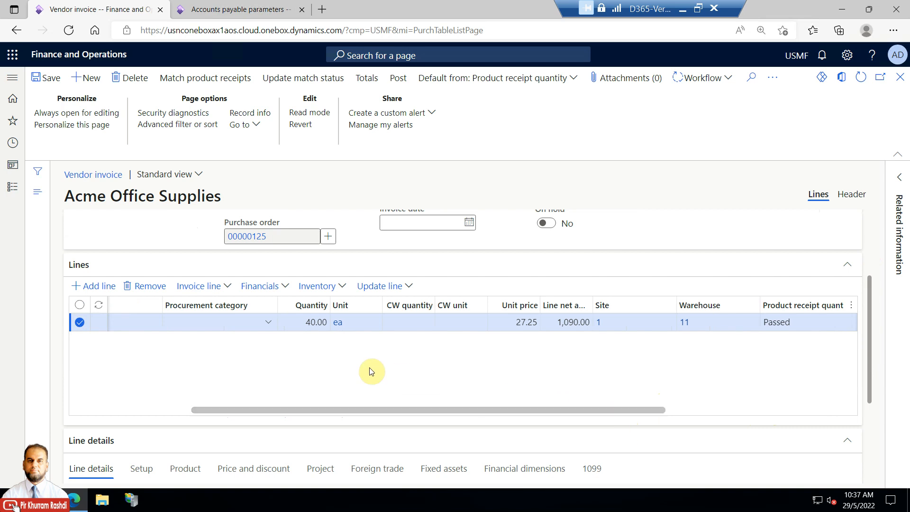
Set the Crossover invoice line's quantity to 45 and check its product receipt quantity match.
left_click(308, 322)
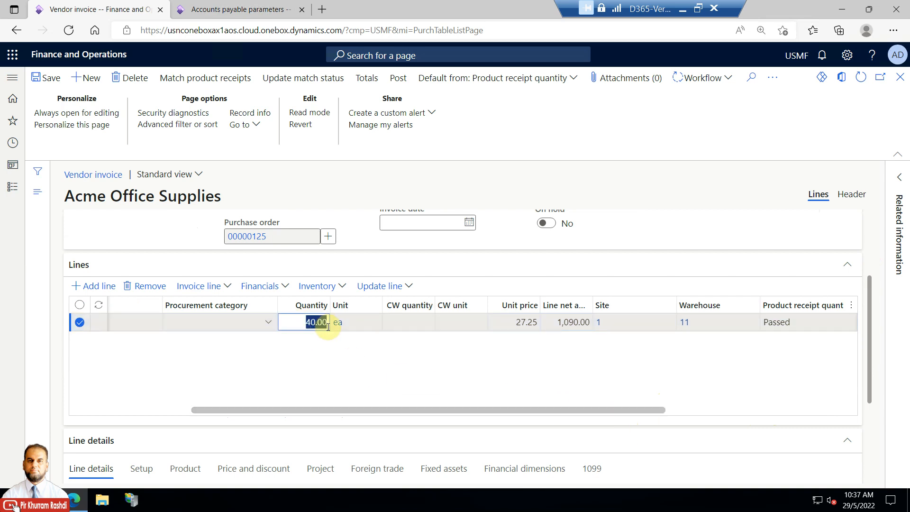
type("45")
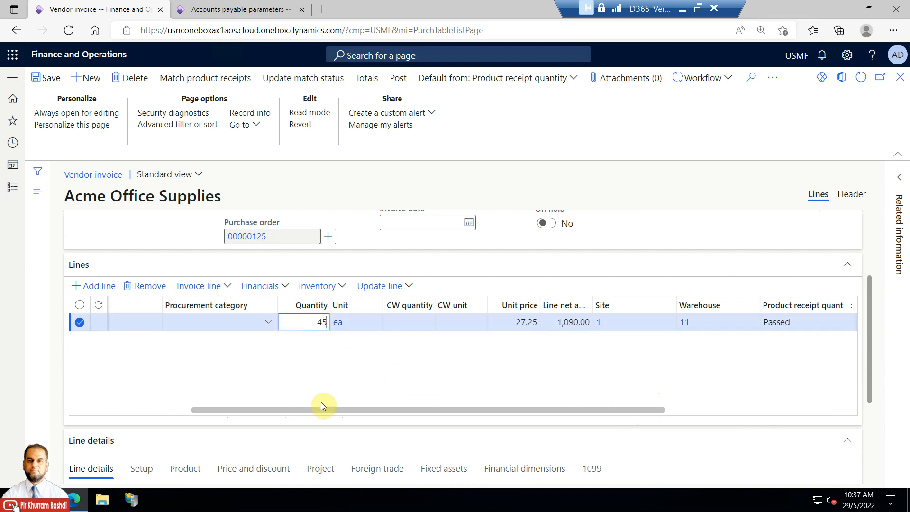
left_click(502, 322)
left_click_drag(539, 409, 661, 388)
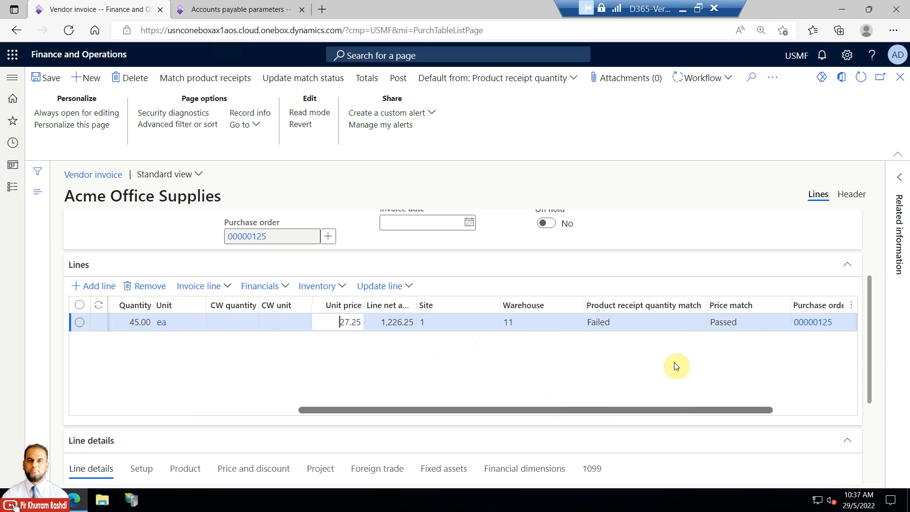
left_click(660, 327)
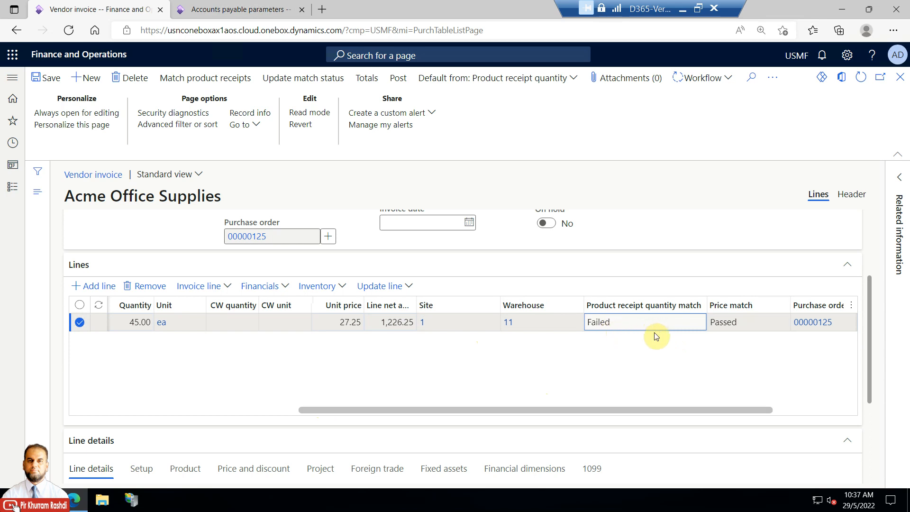
left_click_drag(626, 412, 498, 412)
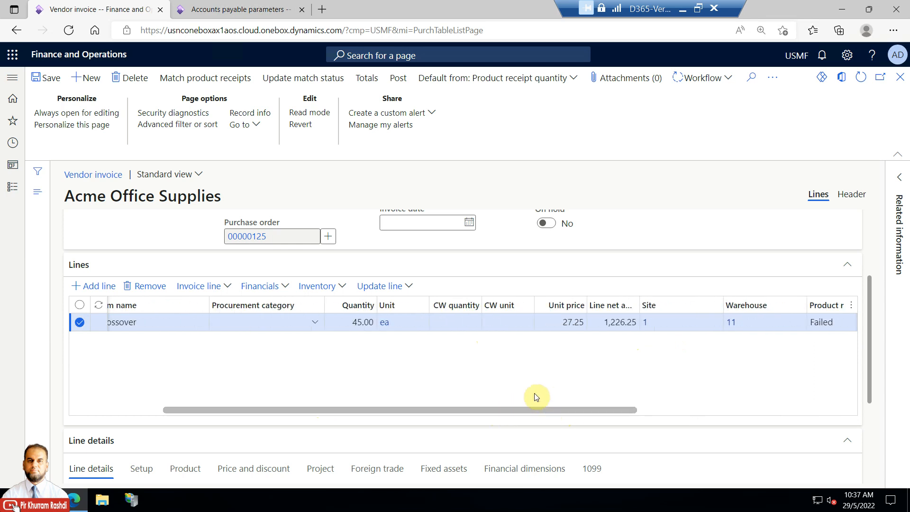
Set the Crossover invoice line's quantity to 40 and check its product receipt quantity match.
left_click(354, 325)
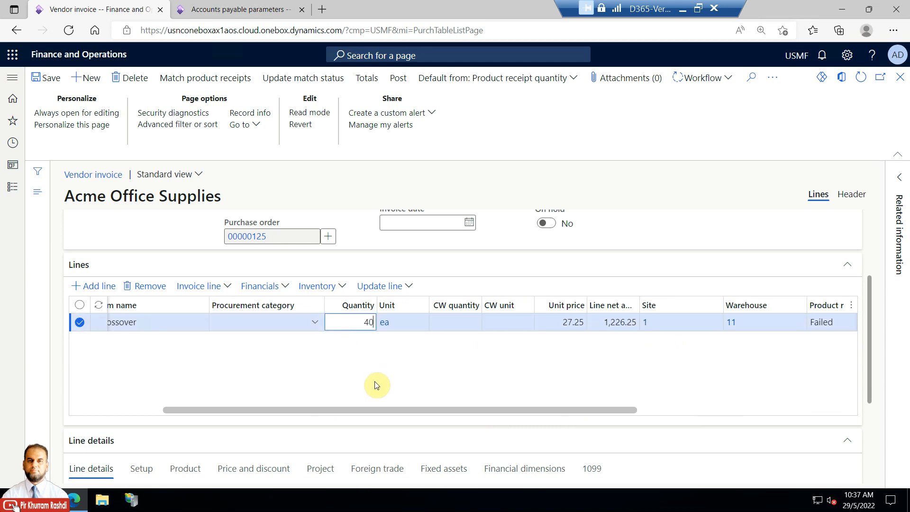
type("40")
left_click(555, 321)
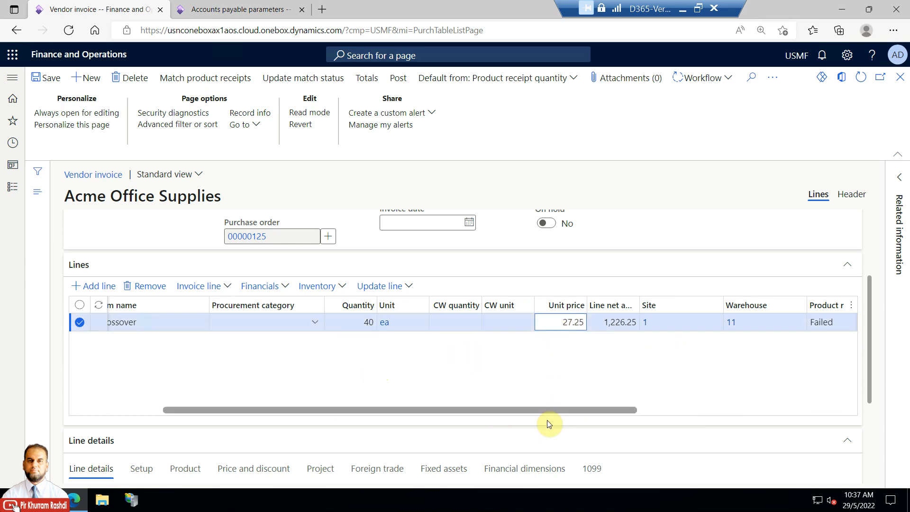
left_click_drag(545, 410, 609, 423)
Set the Crossover line's unit price to 27.50 and review its price match in the invoice matching details.
left_click(455, 324)
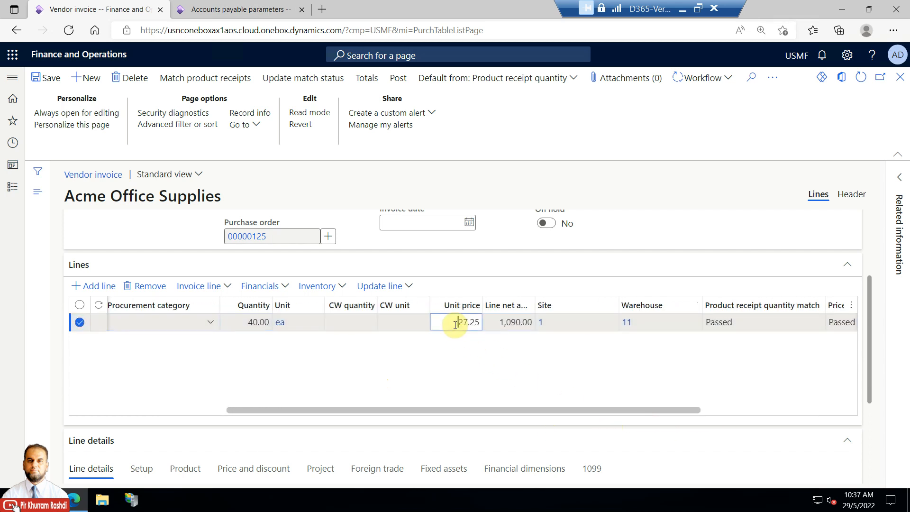
left_click_drag(455, 325, 497, 334)
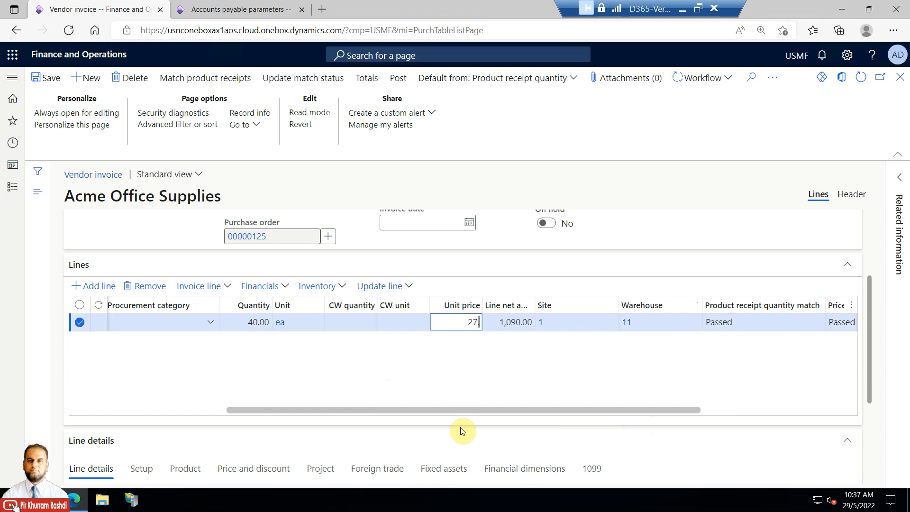
left_click(392, 324)
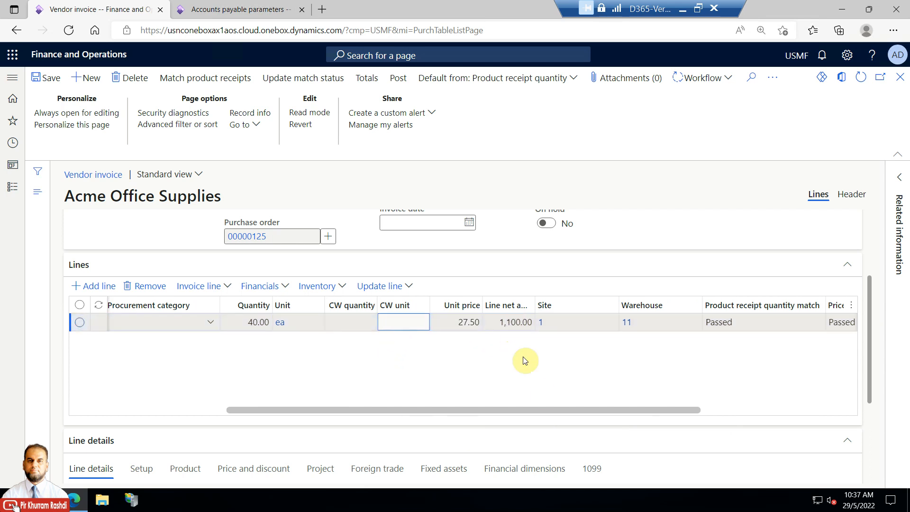
left_click_drag(539, 409, 708, 416)
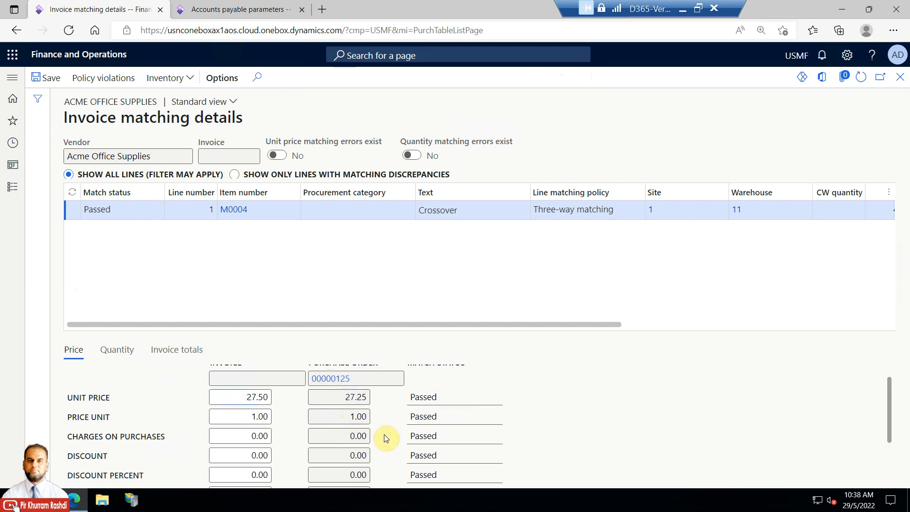
scroll(384, 433, "up", 1)
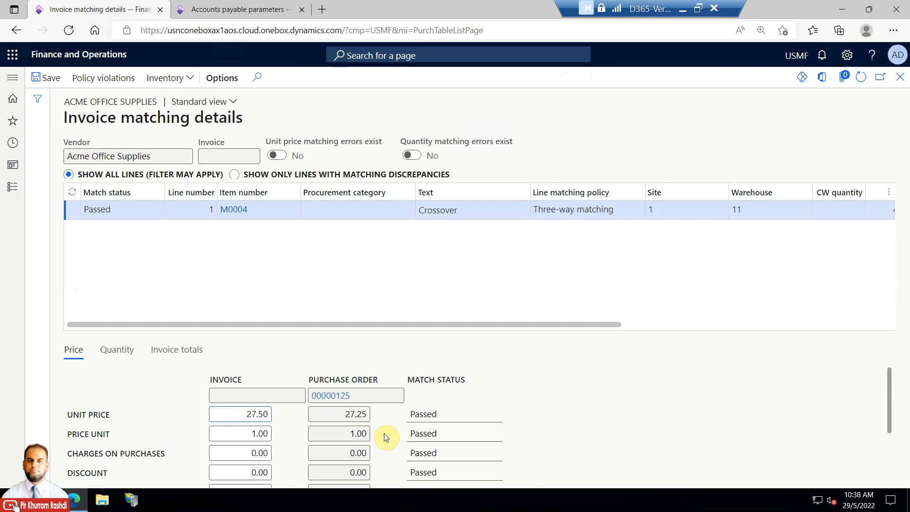
Review the price and quantity matching options in the invoice validation section of the Accounts payable parameters.
left_click(242, 10)
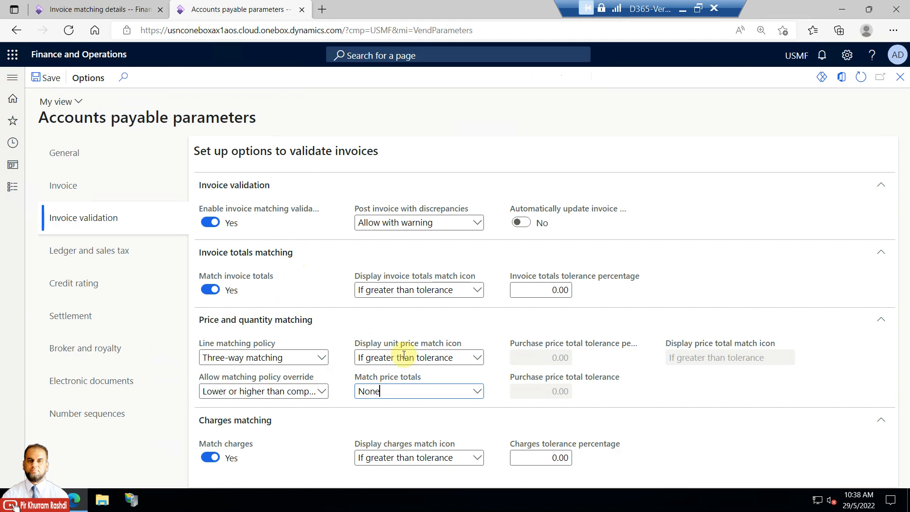
mouse_move(404, 357)
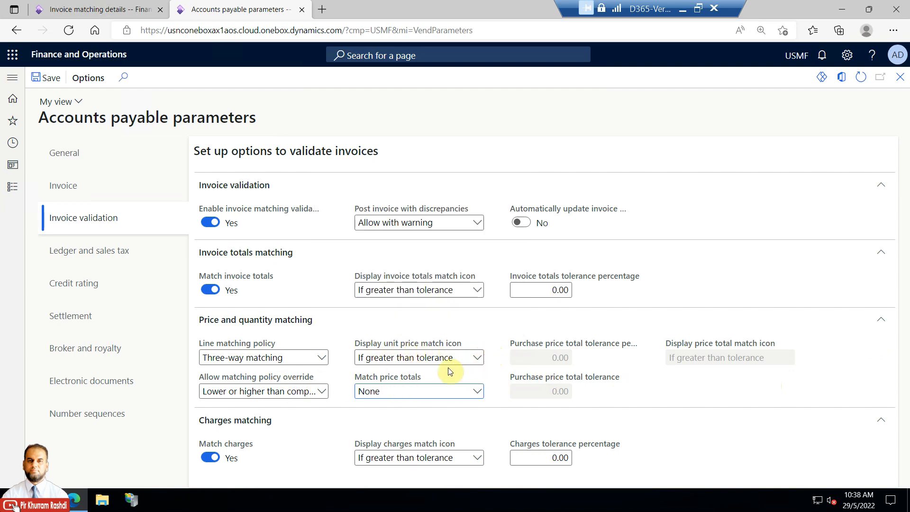
mouse_move(459, 361)
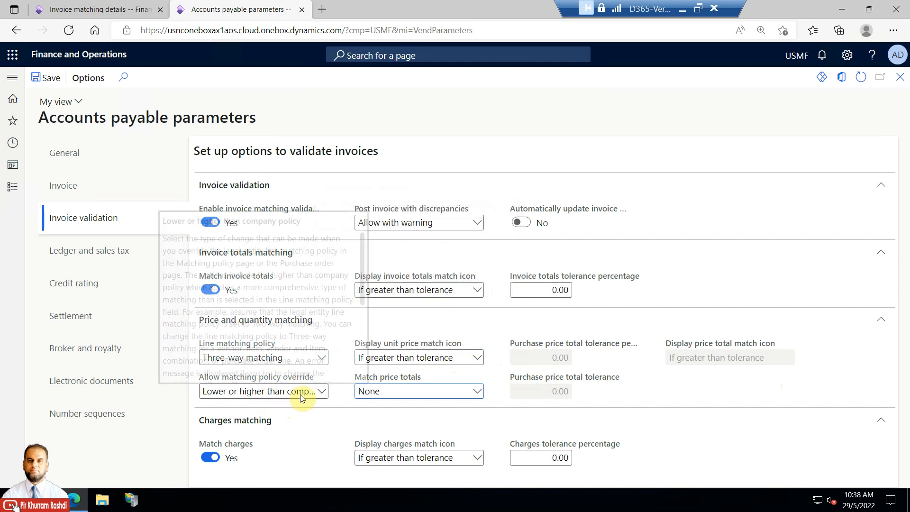
left_click(325, 390)
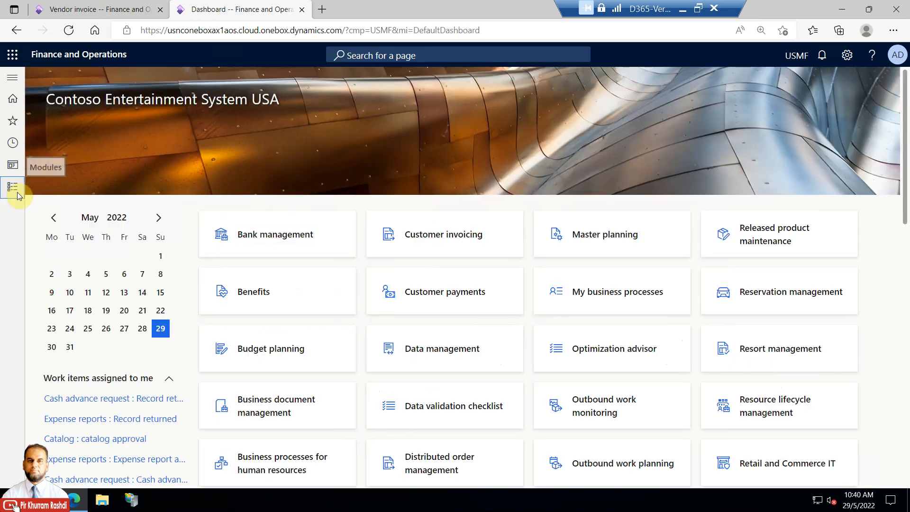
Open the Accounts payable price tolerances and review the unit price tolerance percentages for each item and account combination.
left_click(17, 192)
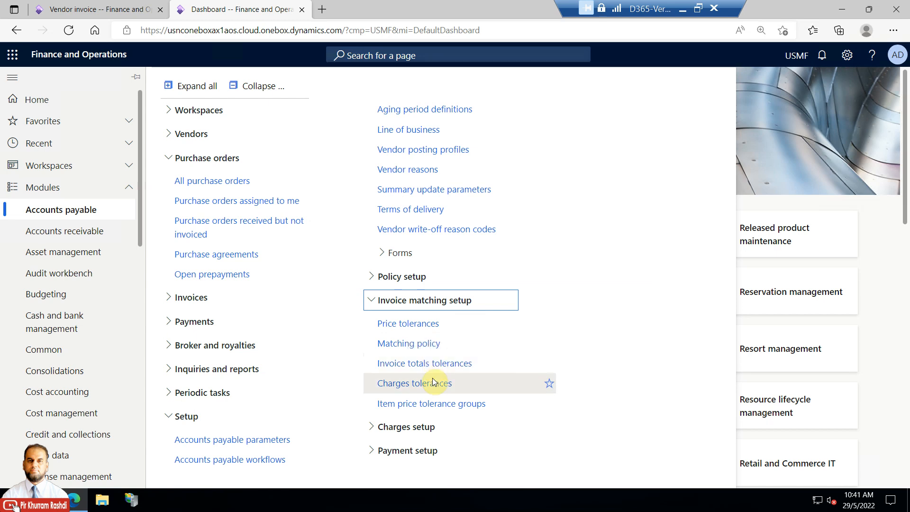
left_click(432, 326)
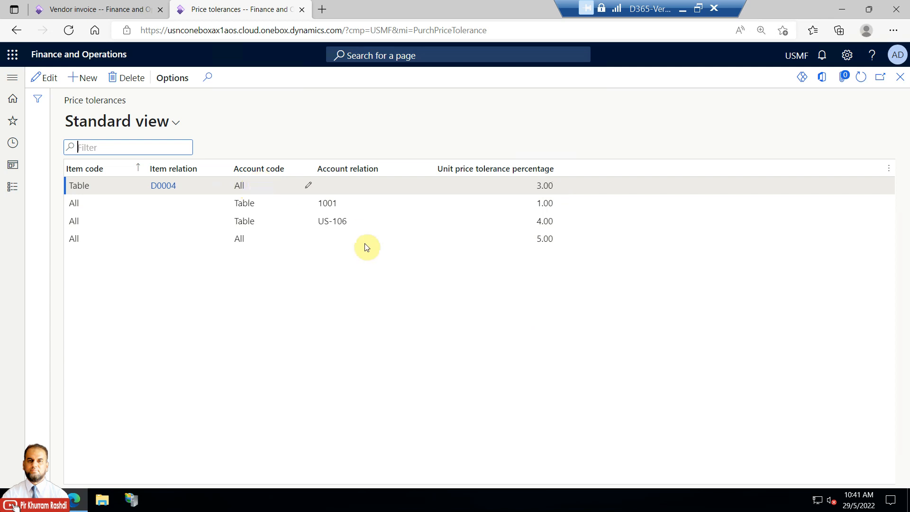
left_click(104, 202)
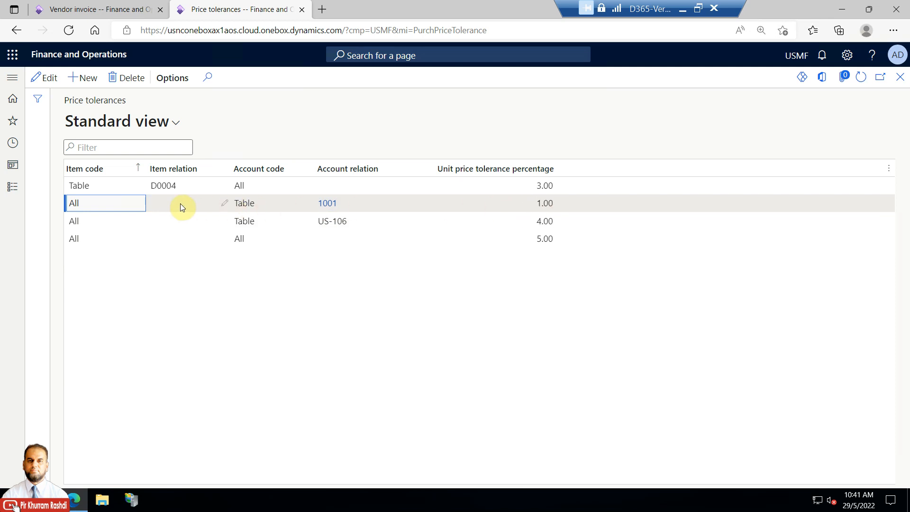
left_click(100, 223)
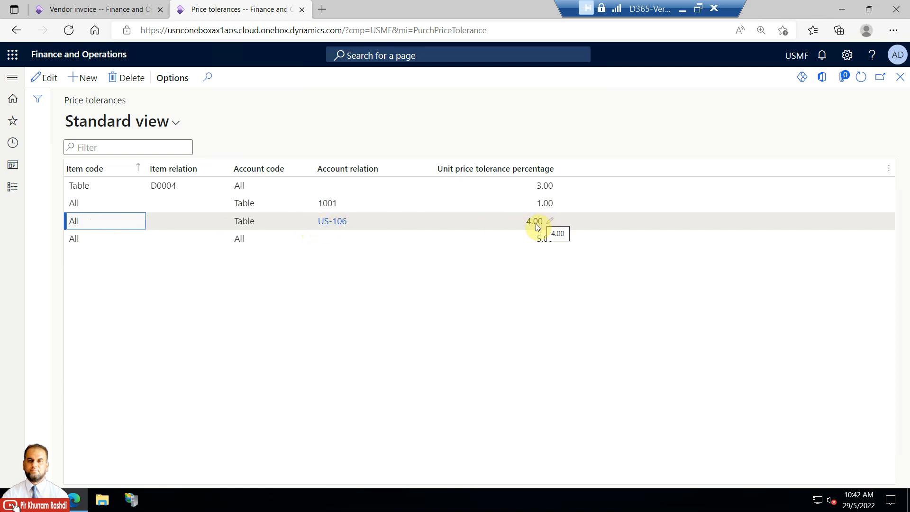
left_click(284, 242)
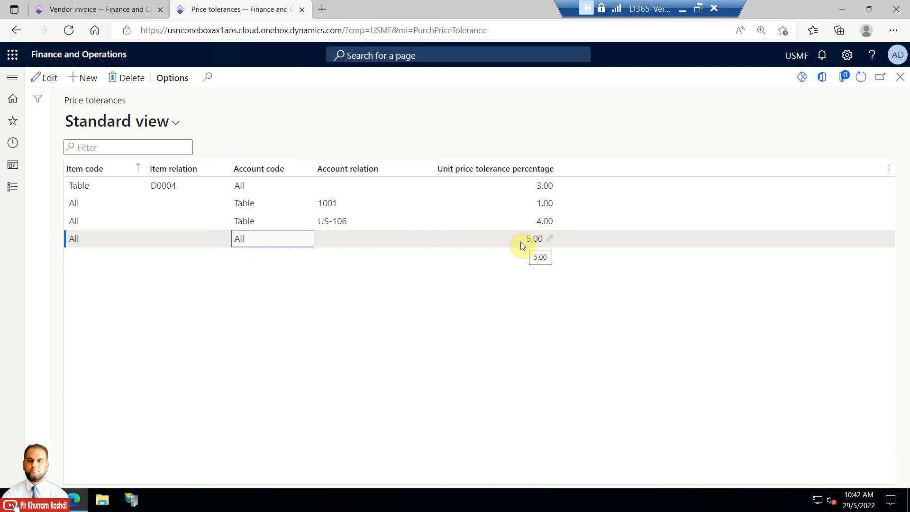
Return to the vendor invoice, set the Crossover line's unit price to 30, and check its price match.
left_click(122, 8)
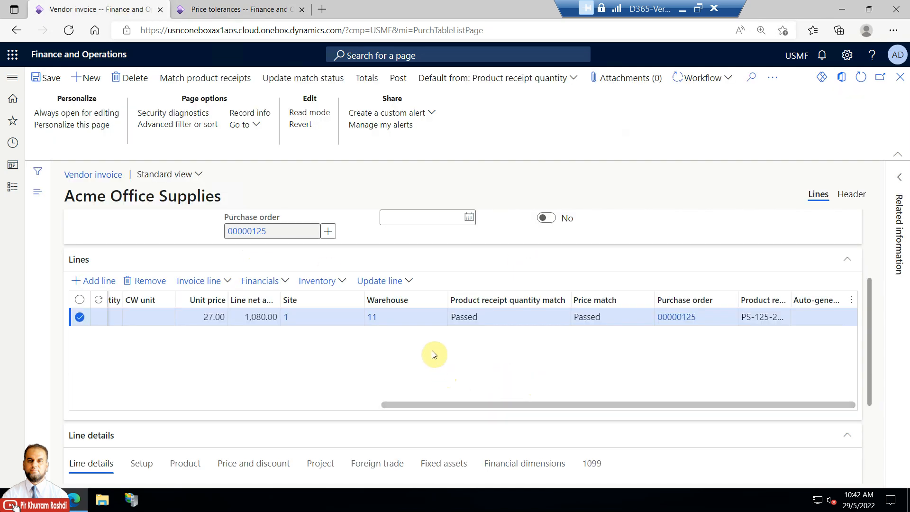
left_click_drag(416, 405, 395, 406)
left_click(239, 320)
double_click(258, 321)
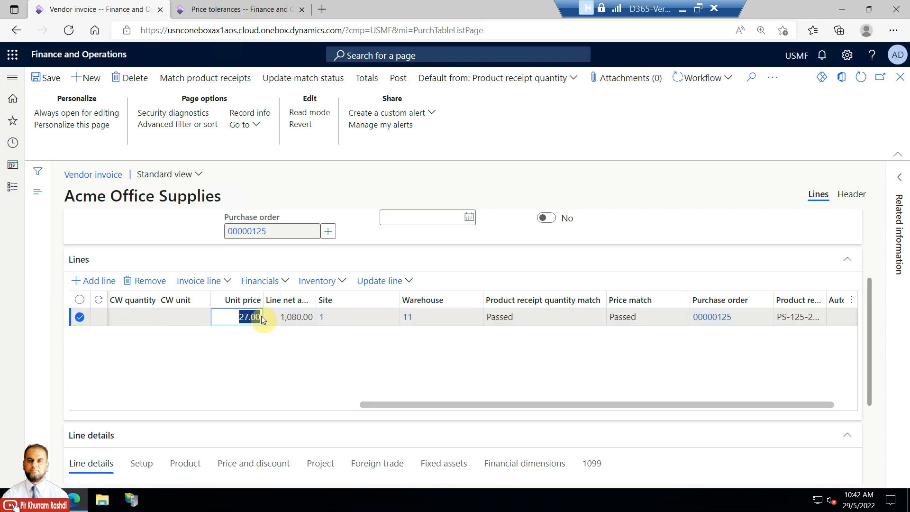
left_click(493, 323)
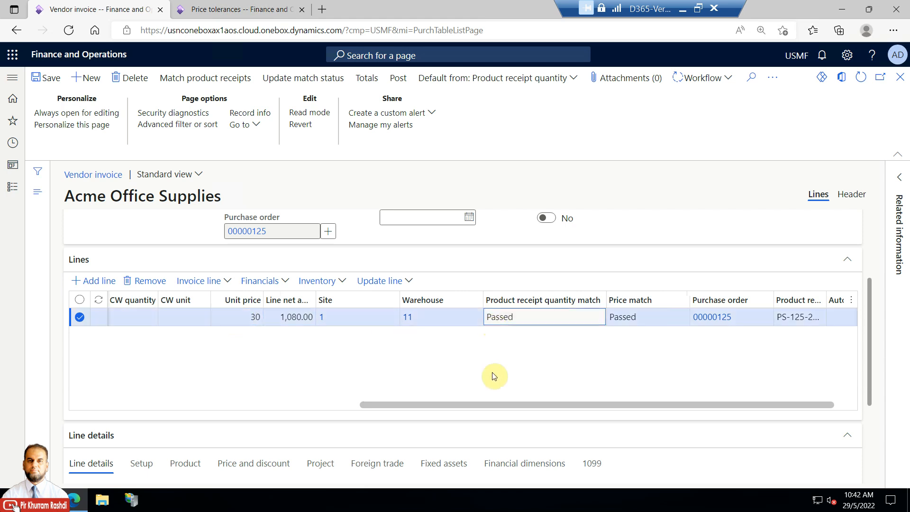
left_click(624, 322)
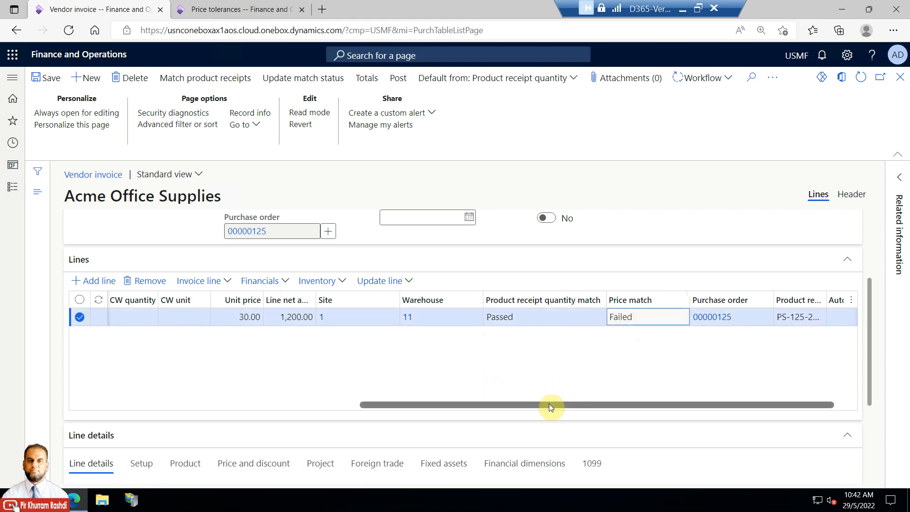
left_click_drag(549, 403, 591, 405)
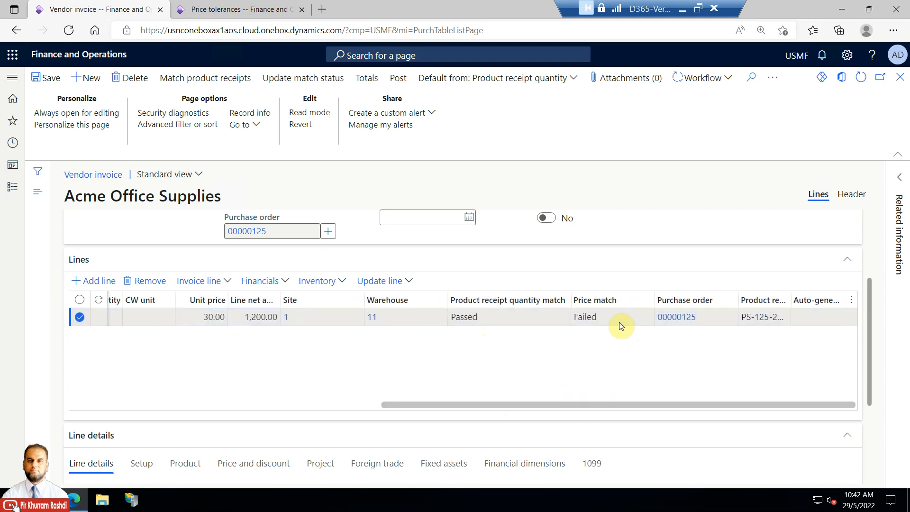
Set the Crossover invoice line's unit price to 27.27.
left_click_drag(598, 404, 417, 405)
left_click(494, 318)
type("27.27")
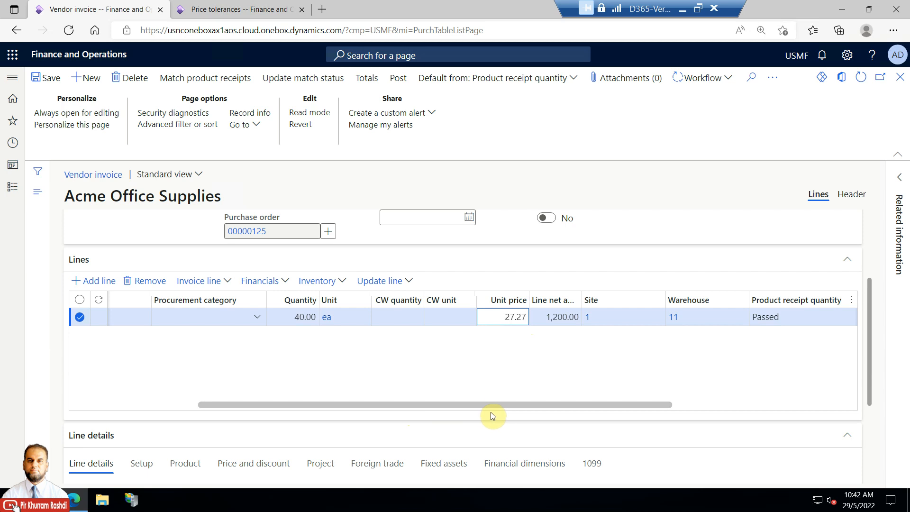
left_click(632, 317)
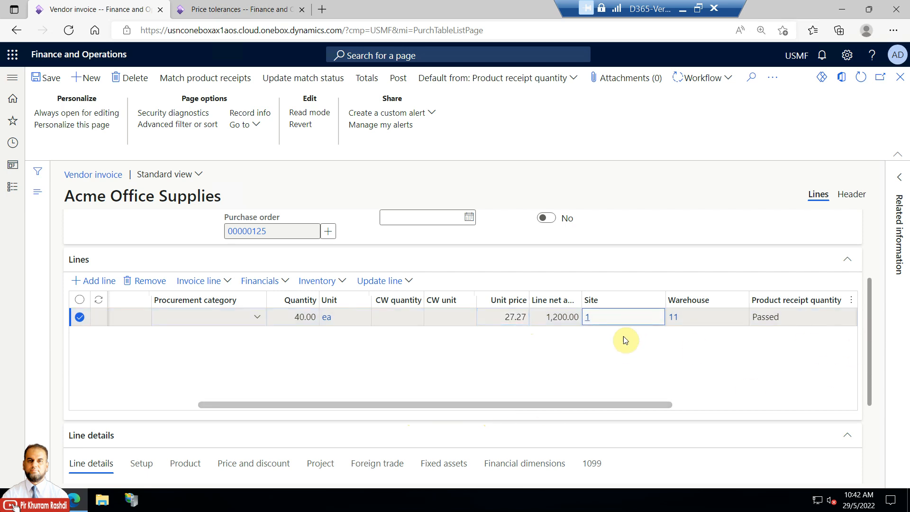
left_click_drag(576, 407, 392, 402)
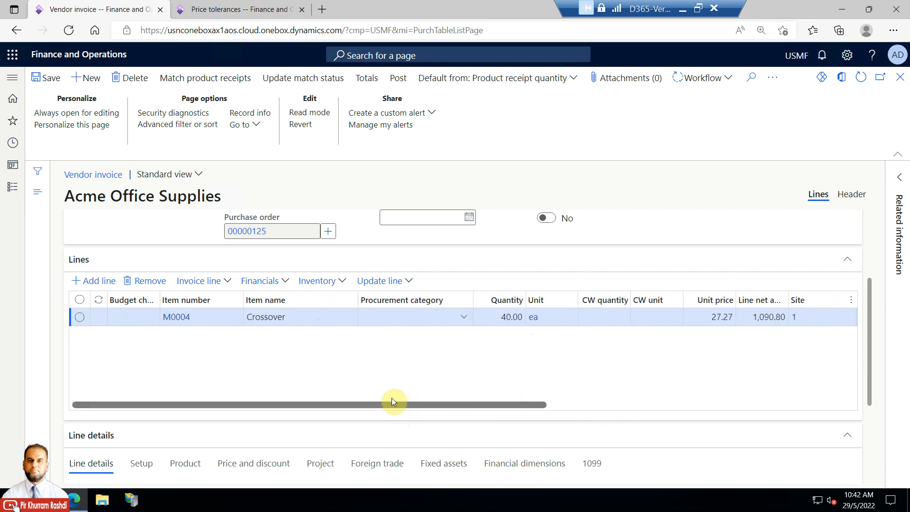
Open the Crossover line's matching details and compare the invoice unit price with the purchase order price.
left_click(222, 282)
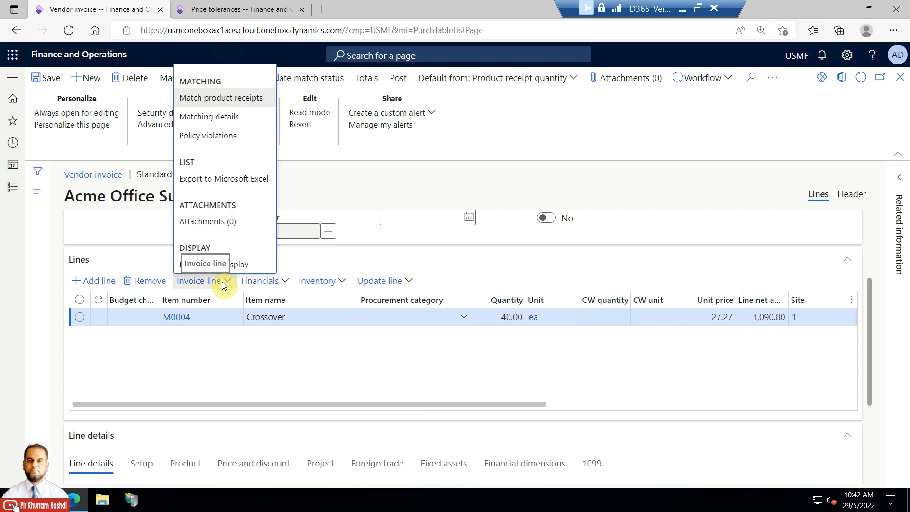
left_click(236, 119)
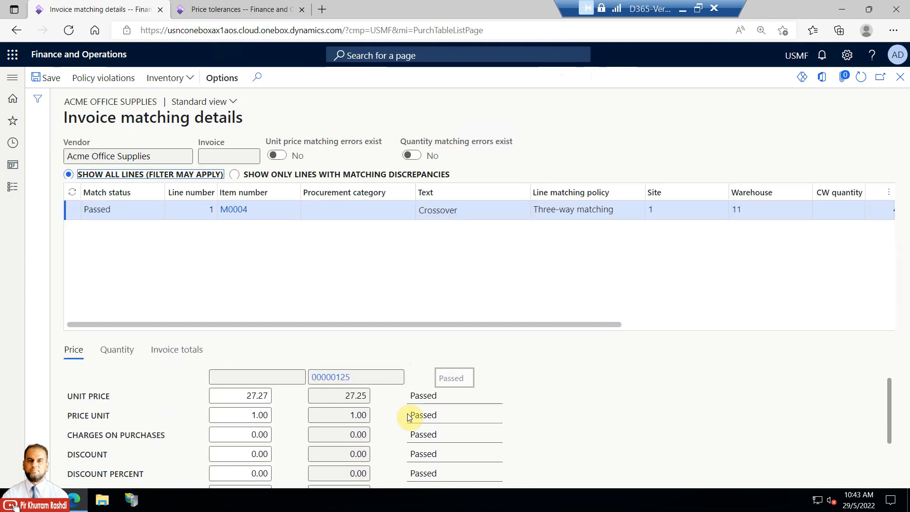
left_click(354, 415)
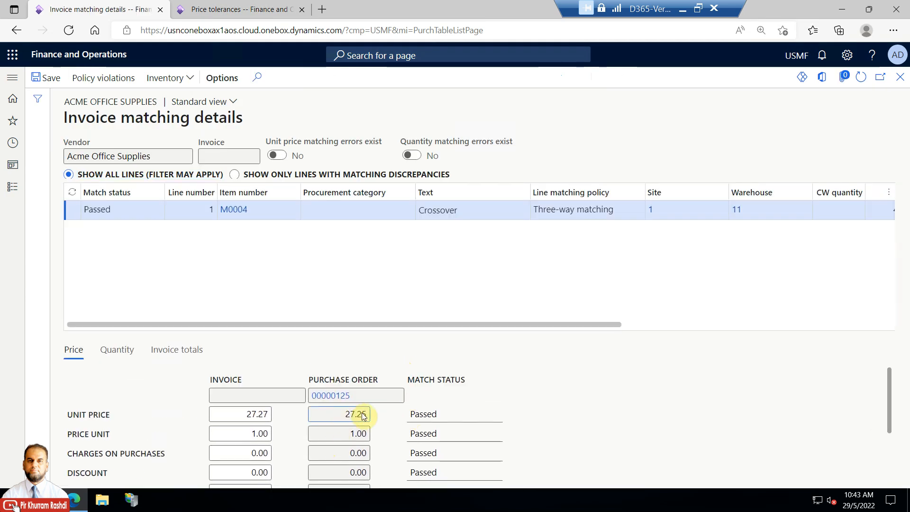
left_click_drag(889, 374, 881, 433)
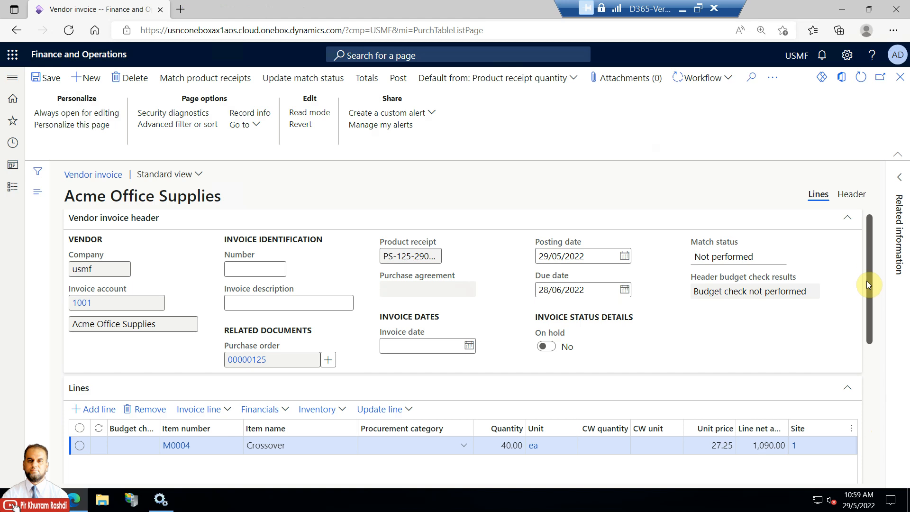
Open product receipt matching for the vendor invoice, review the Crossover receipt's matched and unmatched quantities, and accept the match.
left_click_drag(867, 281, 862, 213)
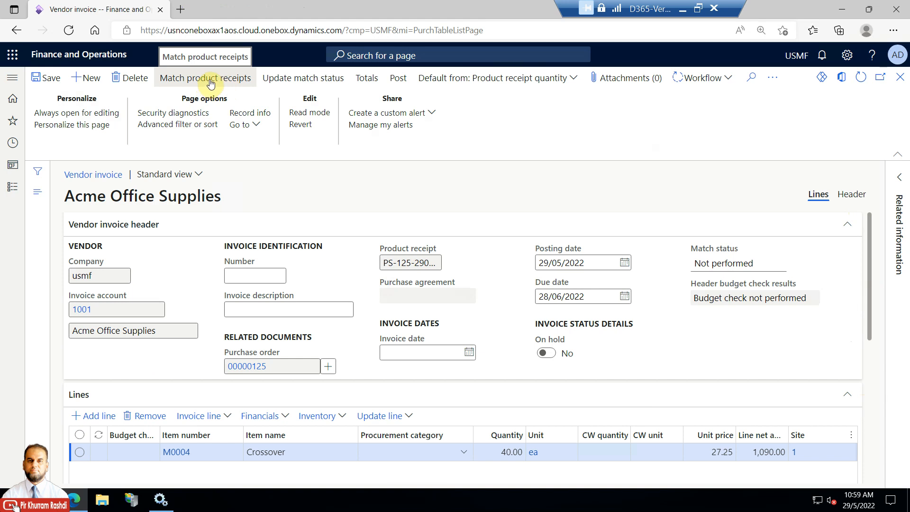
left_click(212, 84)
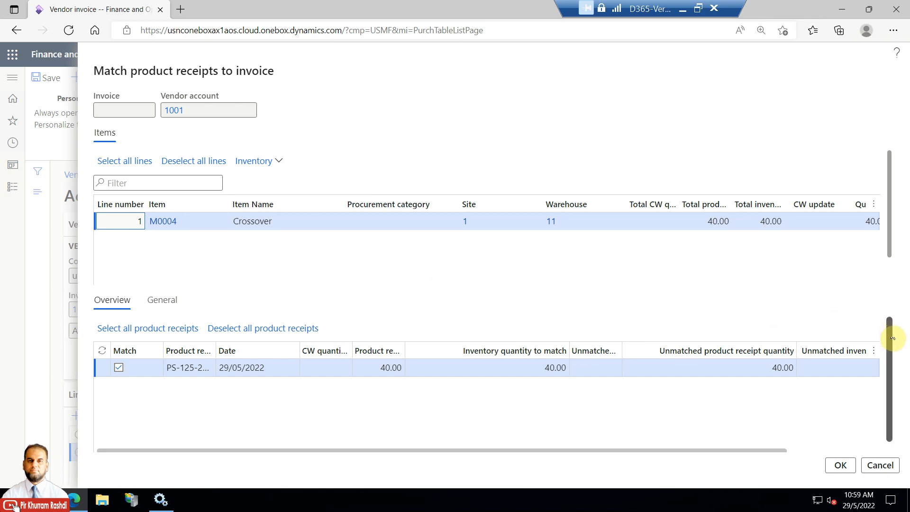
left_click_drag(893, 338, 891, 374)
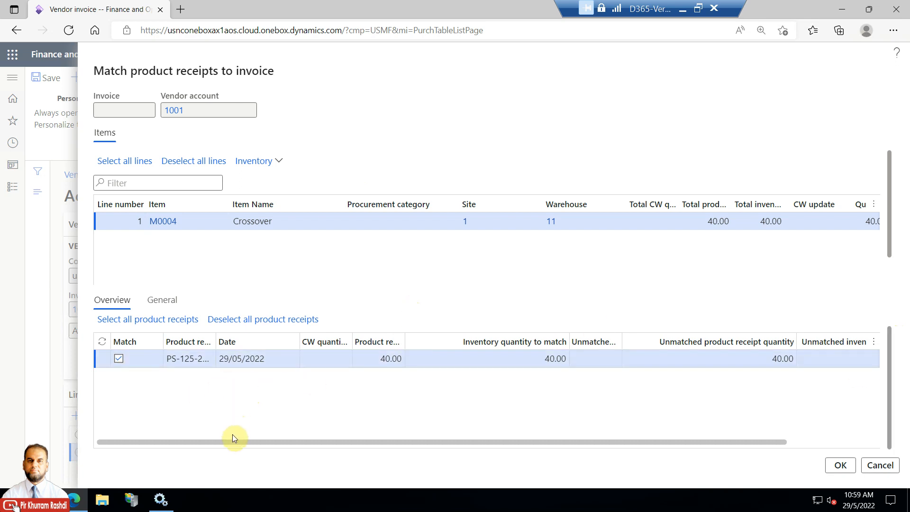
left_click_drag(233, 441, 268, 442)
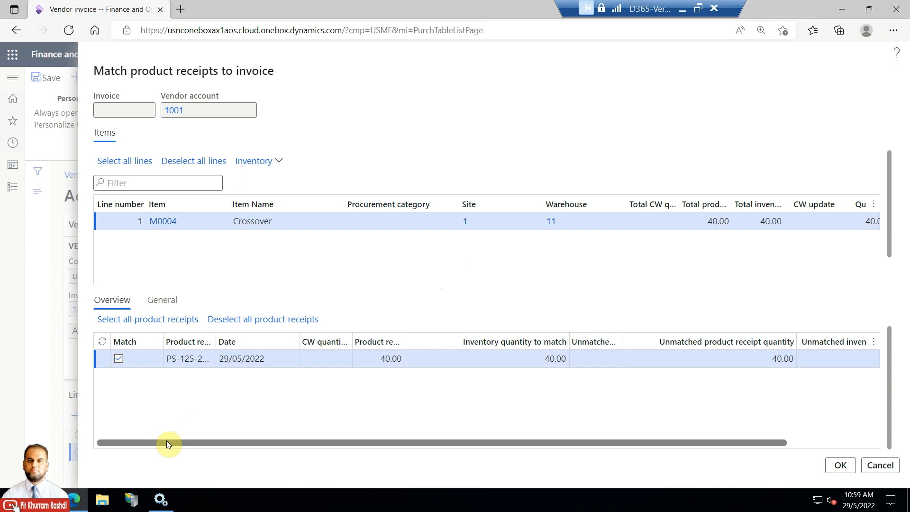
left_click_drag(204, 443, 671, 443)
left_click_drag(394, 453, 354, 451)
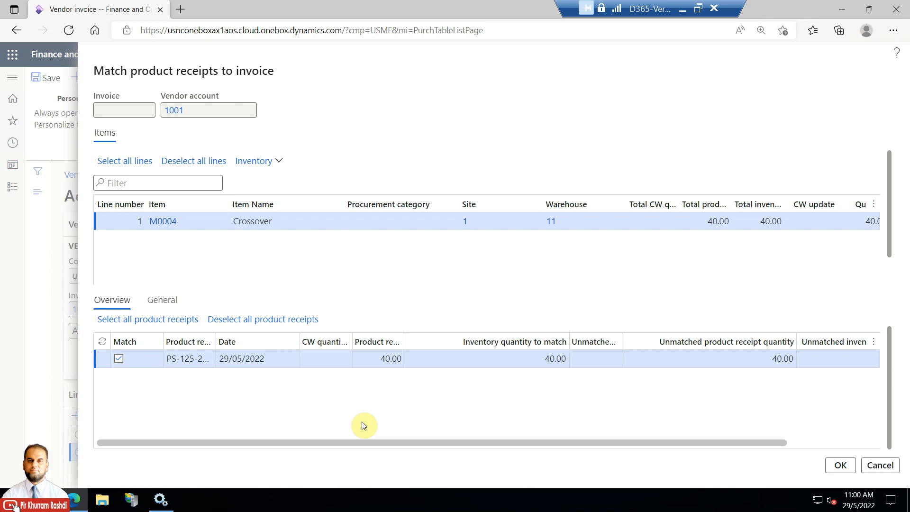
left_click_drag(504, 442, 731, 444)
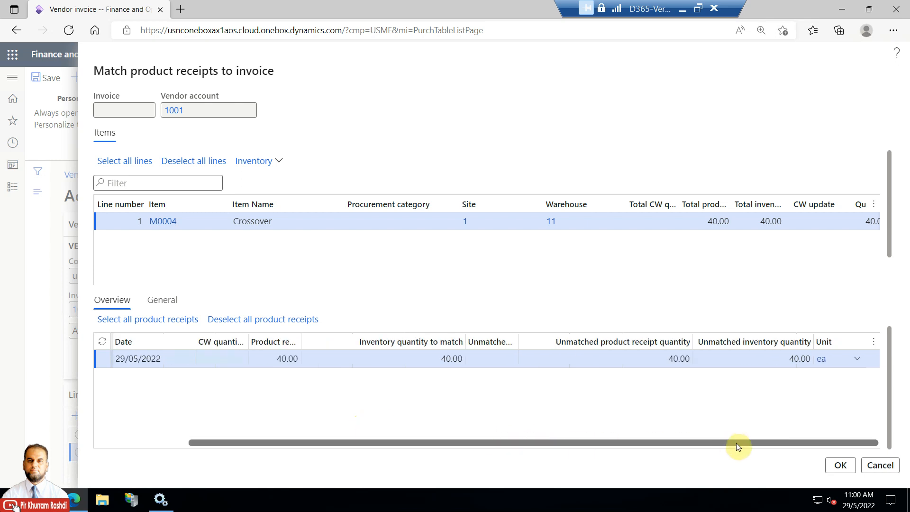
left_click(849, 467)
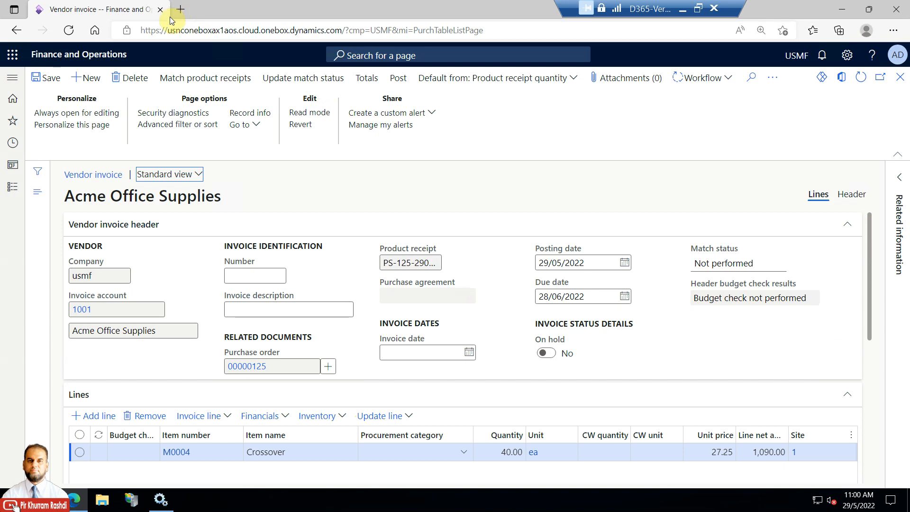
Update the vendor invoice's match status and check the Crossover line's product receipt quantity match and price match.
left_click(322, 83)
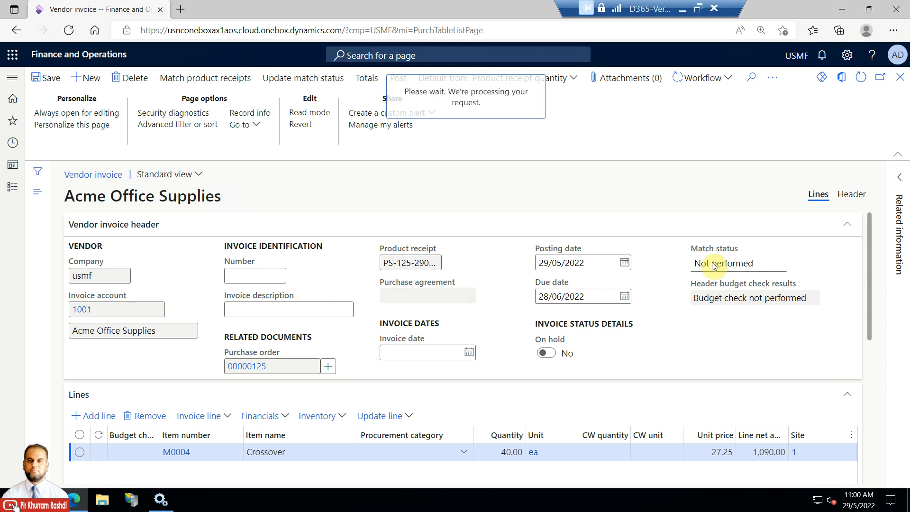
left_click_drag(751, 266, 701, 268)
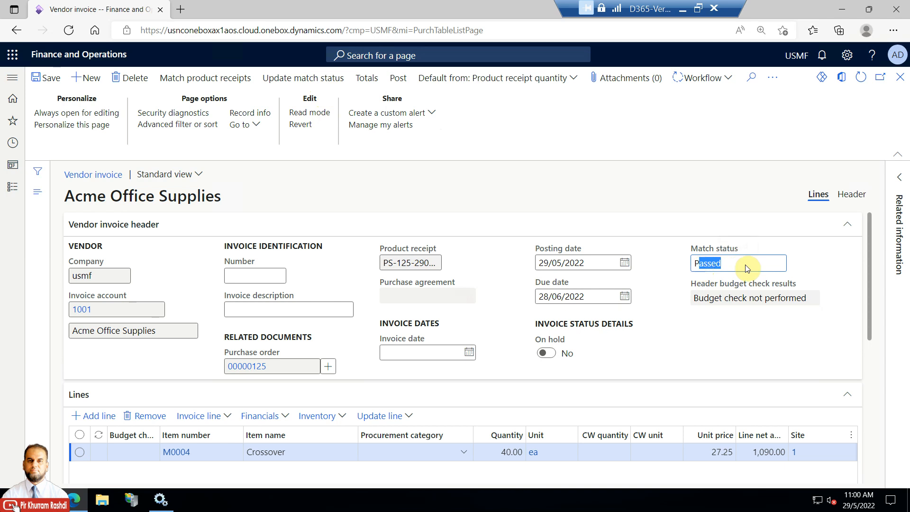
left_click_drag(873, 249, 869, 301)
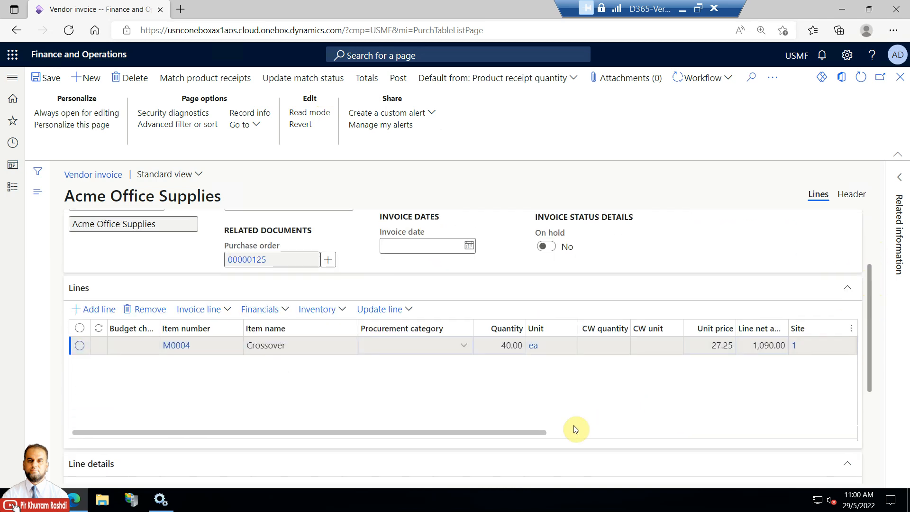
left_click_drag(532, 433, 767, 432)
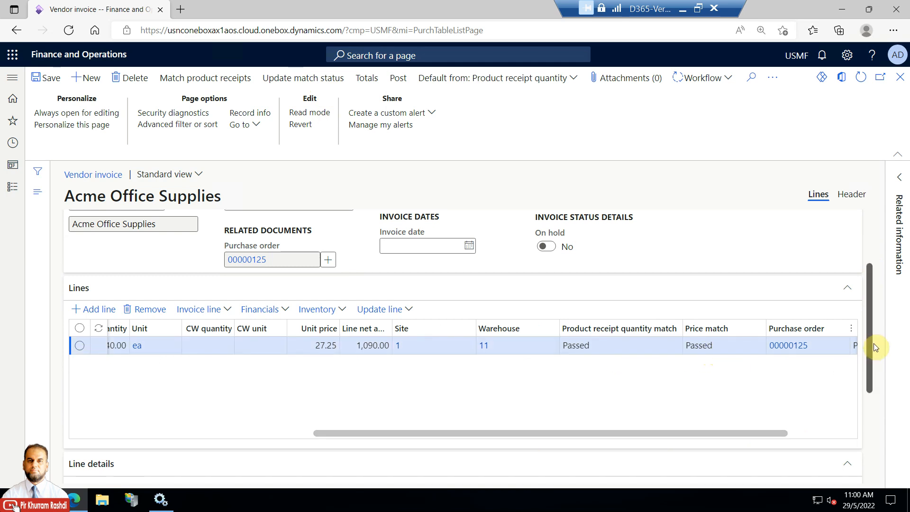
Examine the price and discount details of the Crossover invoice line.
left_click_drag(869, 348, 870, 447)
left_click(254, 311)
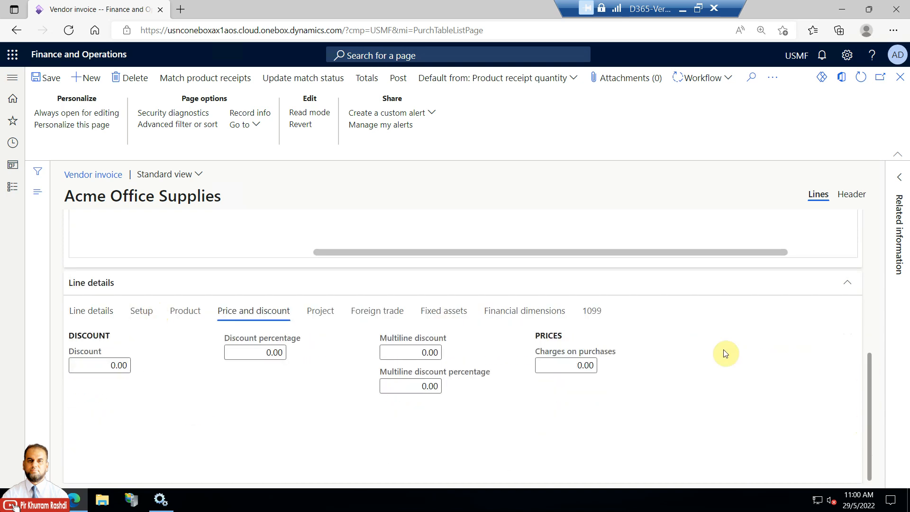
scroll(386, 315, "up", 3)
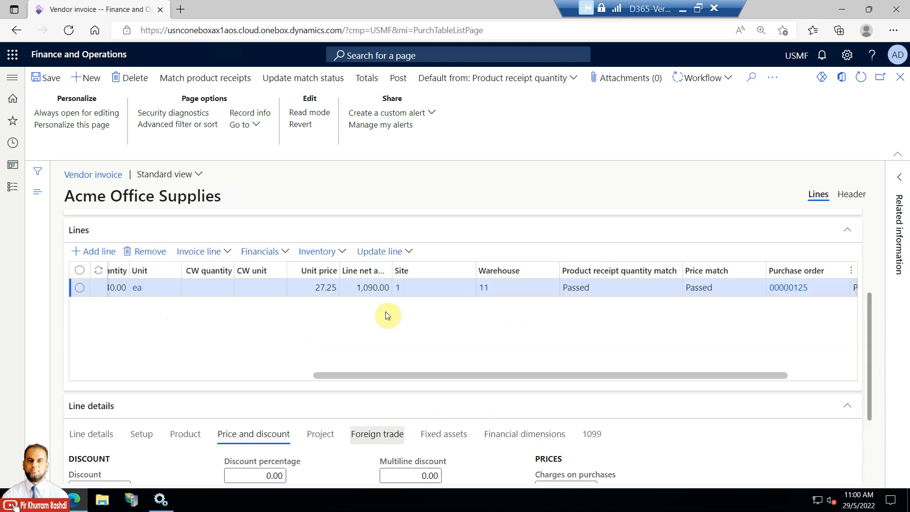
Open product receipt matching for the Crossover line, review the receipt quantity to match, and leave without changes.
left_click(228, 252)
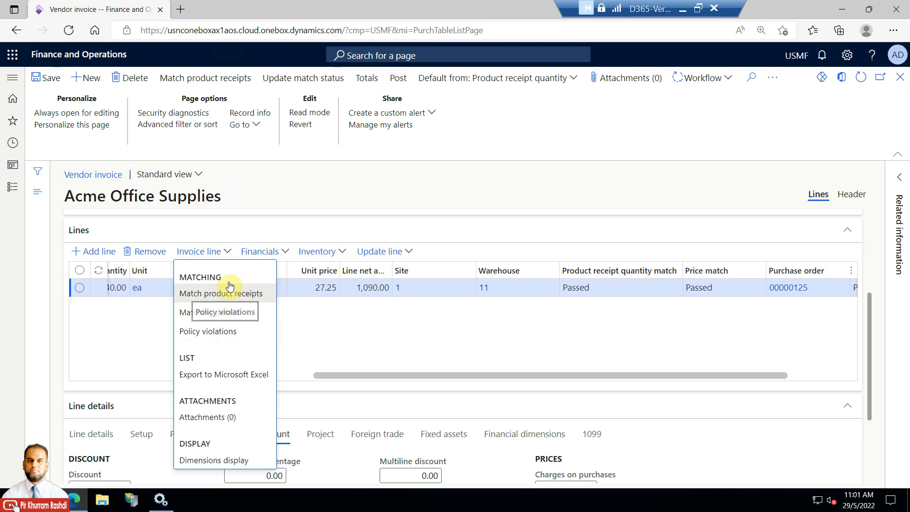
left_click(230, 292)
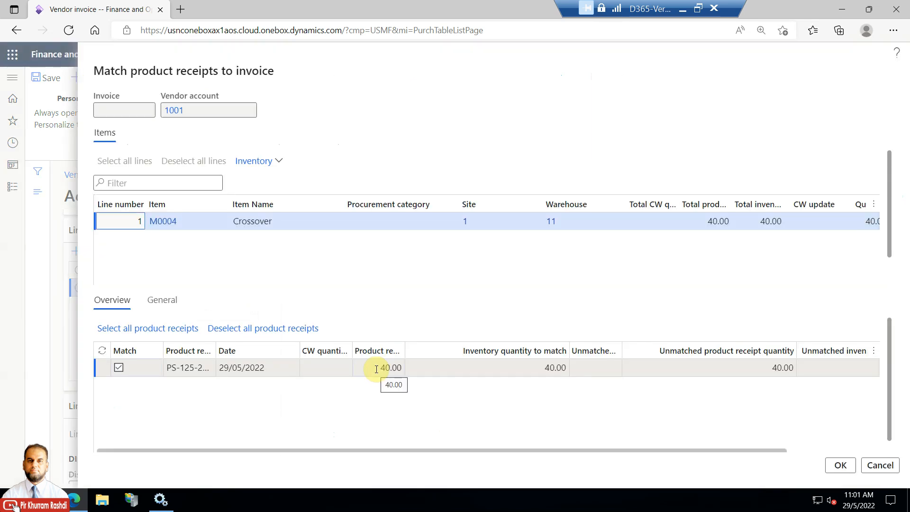
mouse_move(443, 455)
left_mouse_down()
mouse_move(585, 455)
mouse_move(492, 463)
mouse_move(430, 451)
left_mouse_up()
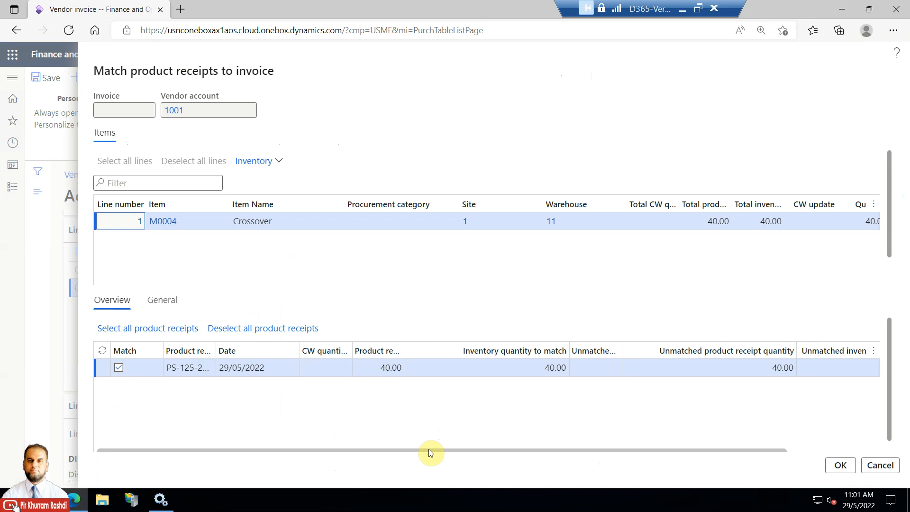
left_click(880, 466)
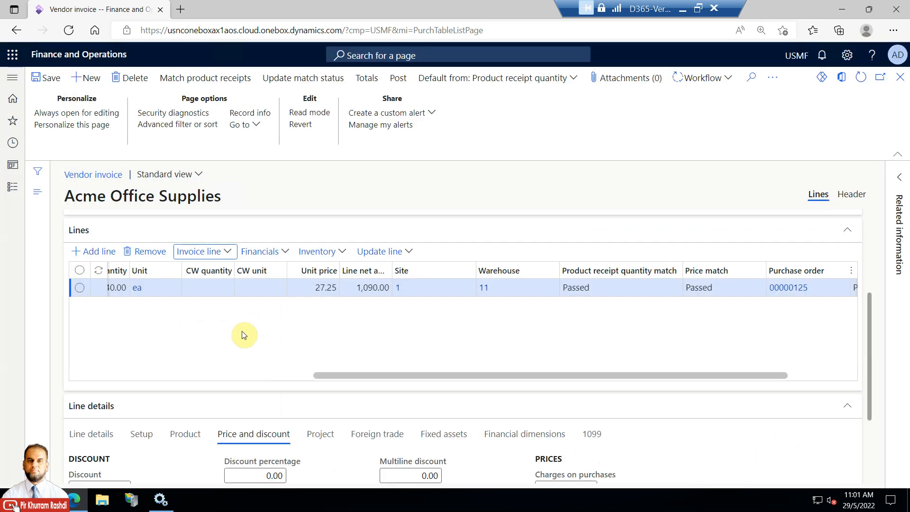
Open the Crossover line's matching details and compare the invoice prices and charges with the purchase order.
left_click(228, 255)
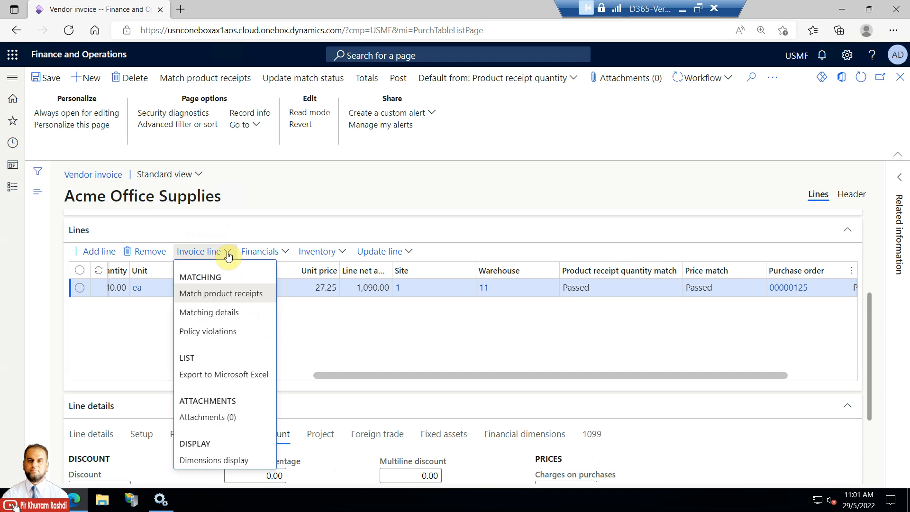
left_click(225, 313)
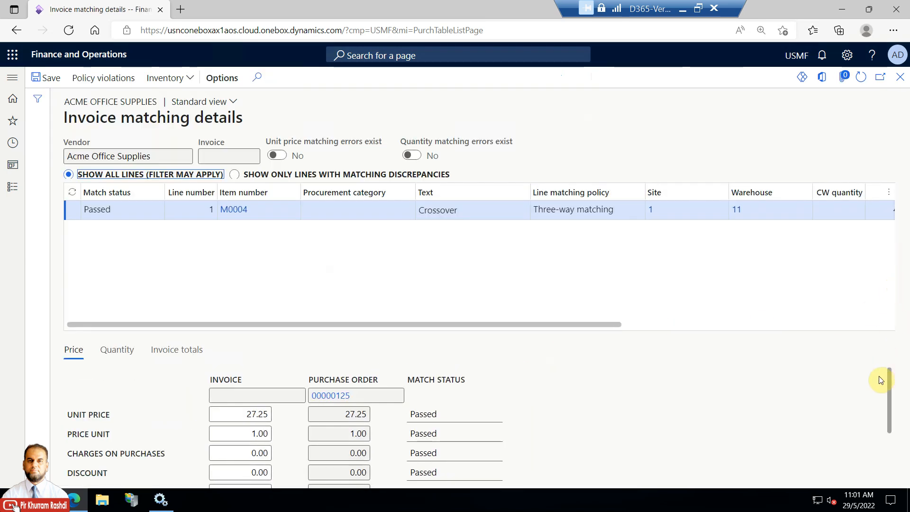
mouse_move(891, 389)
left_mouse_down()
mouse_move(891, 416)
mouse_move(892, 400)
left_mouse_up()
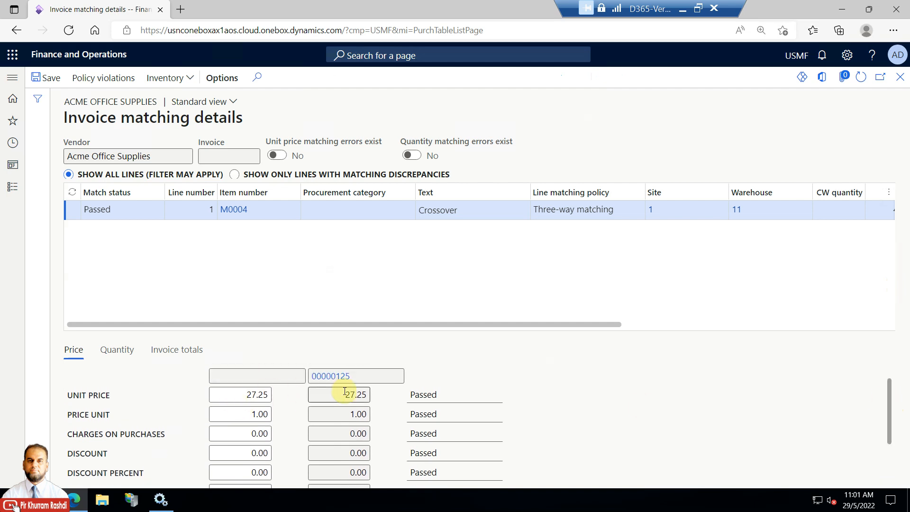
left_click_drag(892, 396, 899, 364)
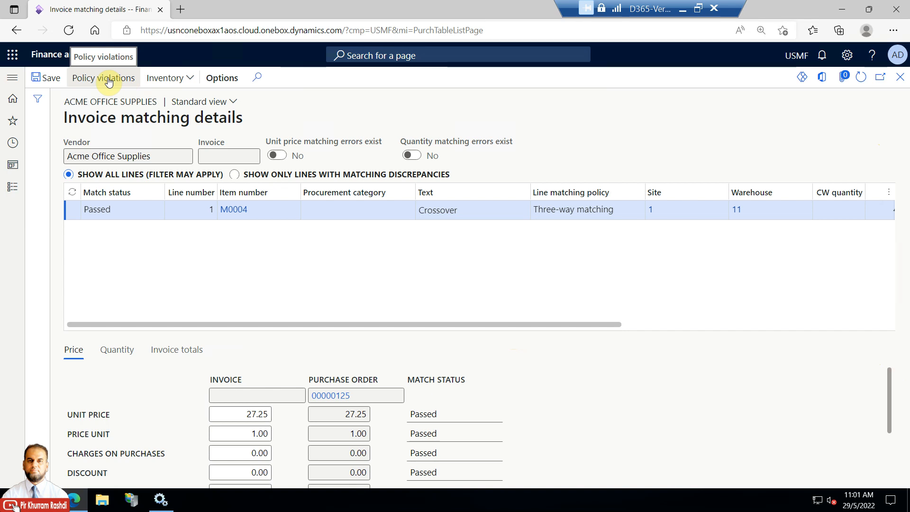
left_click(115, 217)
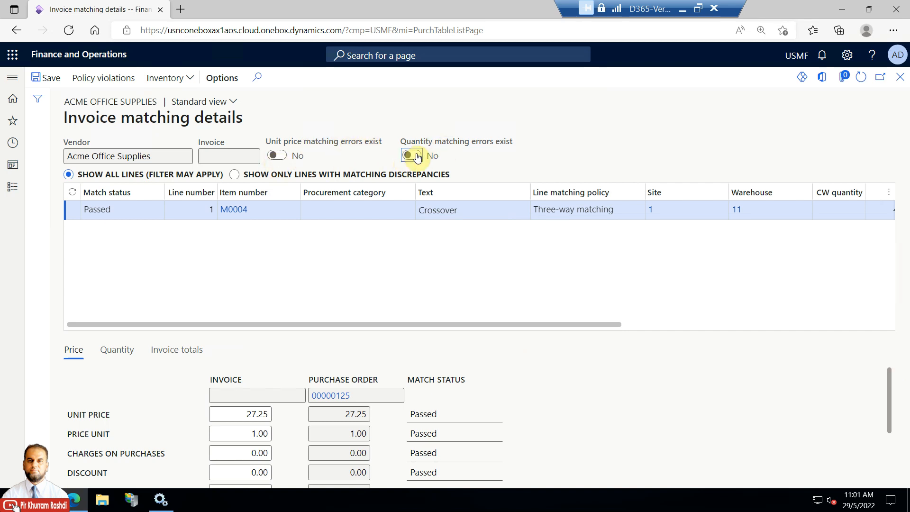
Check the invoice for policy violations from the matching details and again from the Crossover invoice line.
left_click(112, 80)
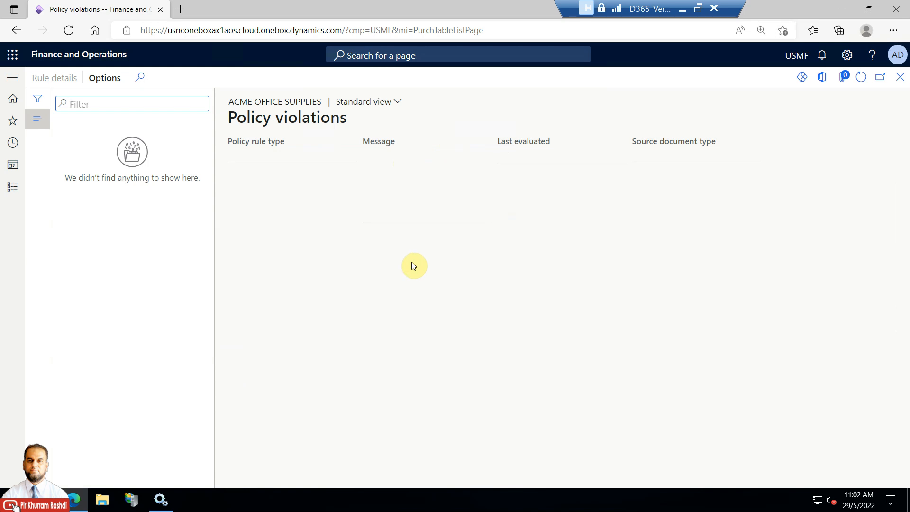
left_click(900, 77)
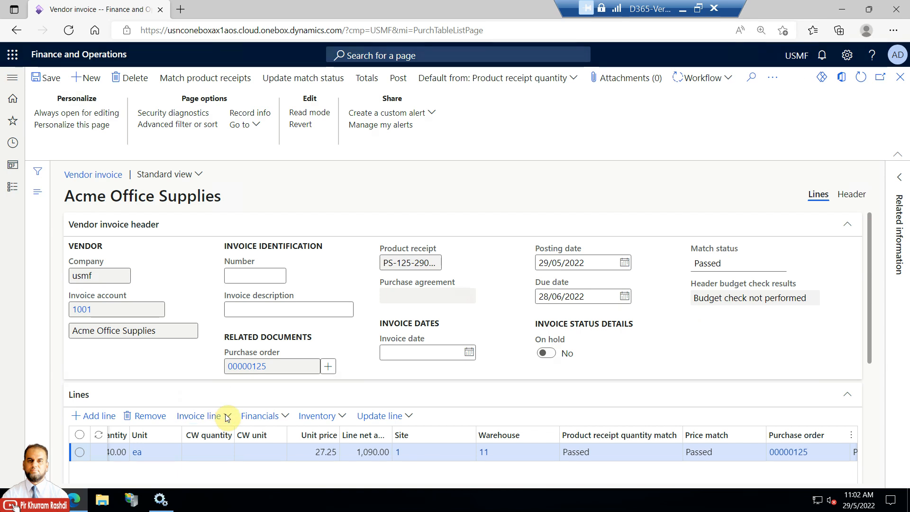
left_click(226, 417)
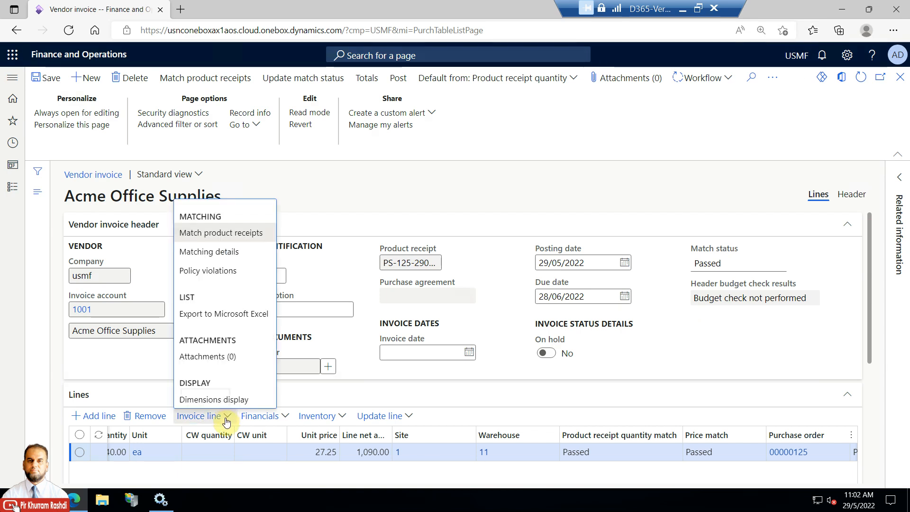
left_click(221, 271)
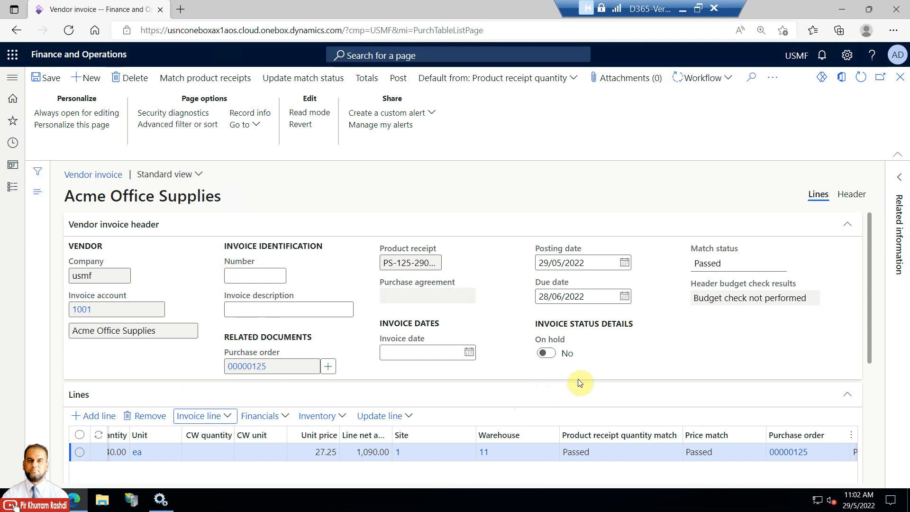
Set the total discount to -100 in the vendor invoice totals.
scroll(864, 359, "down", 4)
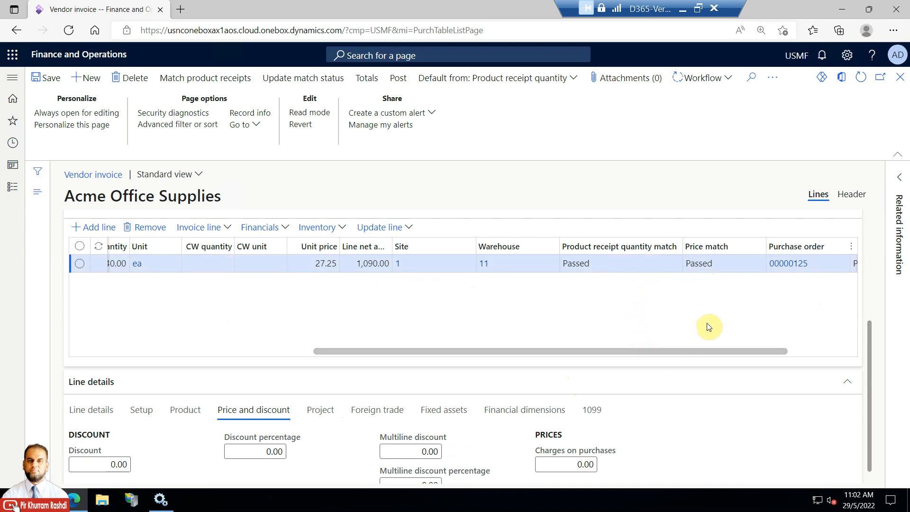
mouse_move(700, 351)
left_mouse_down()
mouse_move(742, 352)
mouse_move(552, 351)
mouse_move(772, 349)
left_mouse_up()
left_click_drag(869, 358, 877, 215)
left_click(367, 81)
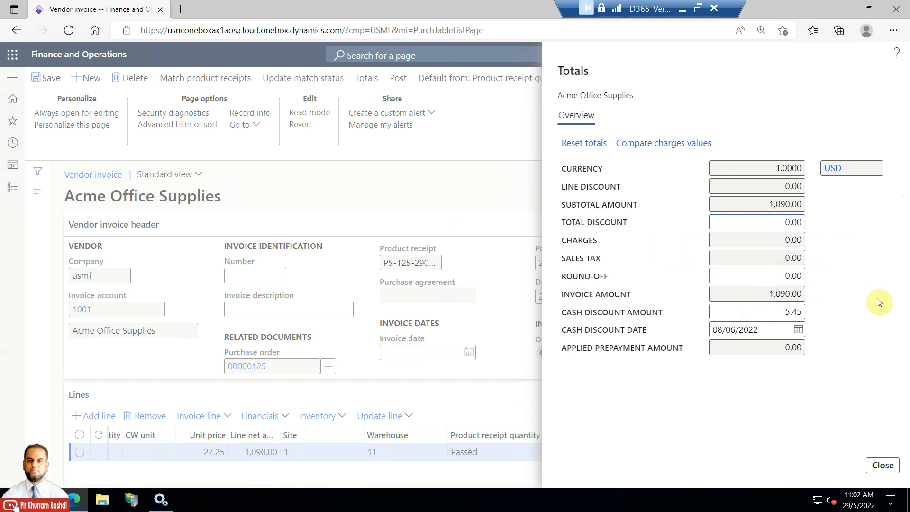
left_click(765, 223)
left_click(782, 260)
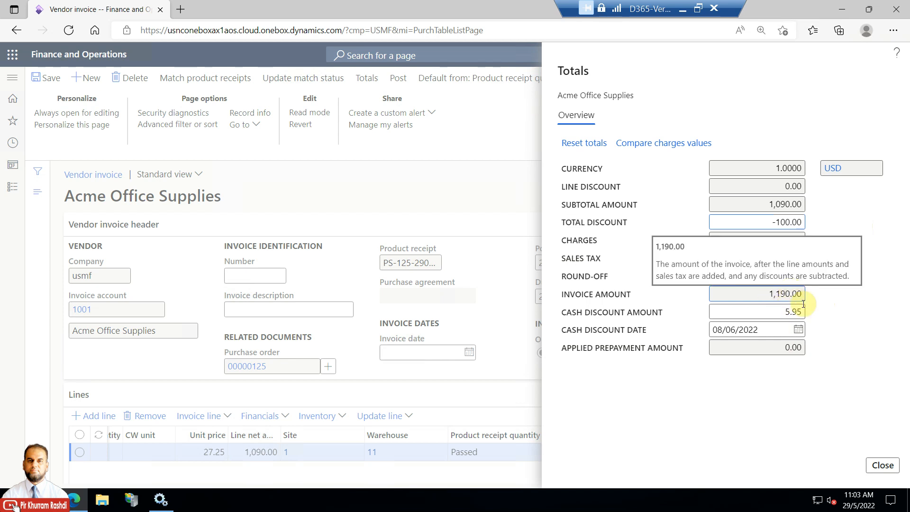
left_click(880, 466)
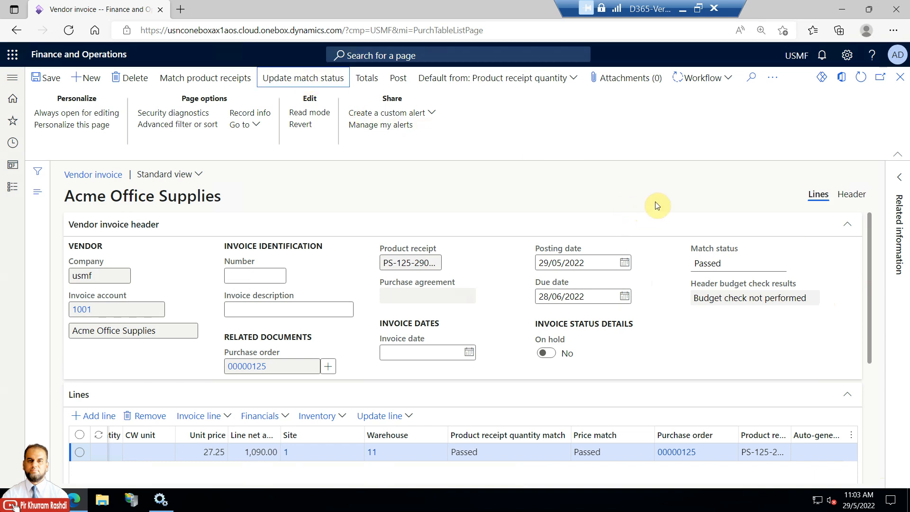
Reopen the pending Acme Office Supplies invoice for editing, update its match status, and check the status with the changed total discount.
left_click(902, 79)
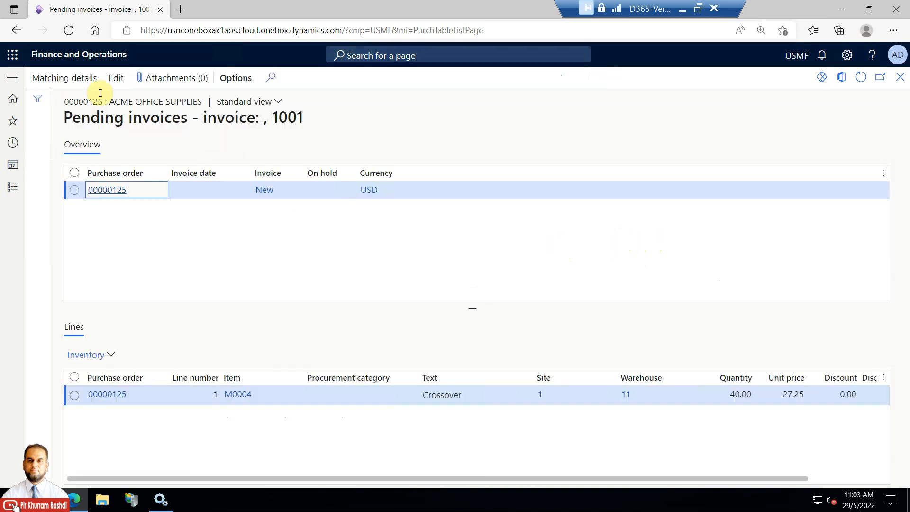
left_click(116, 81)
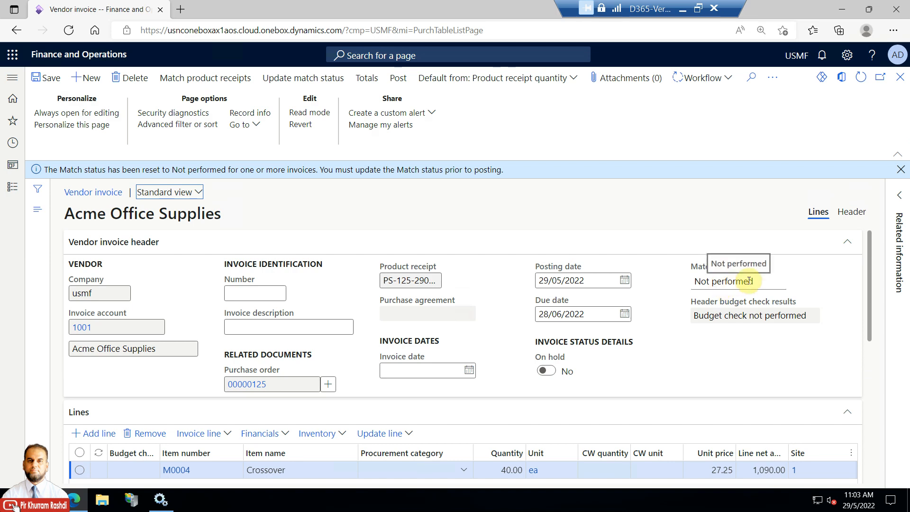
left_click(900, 169)
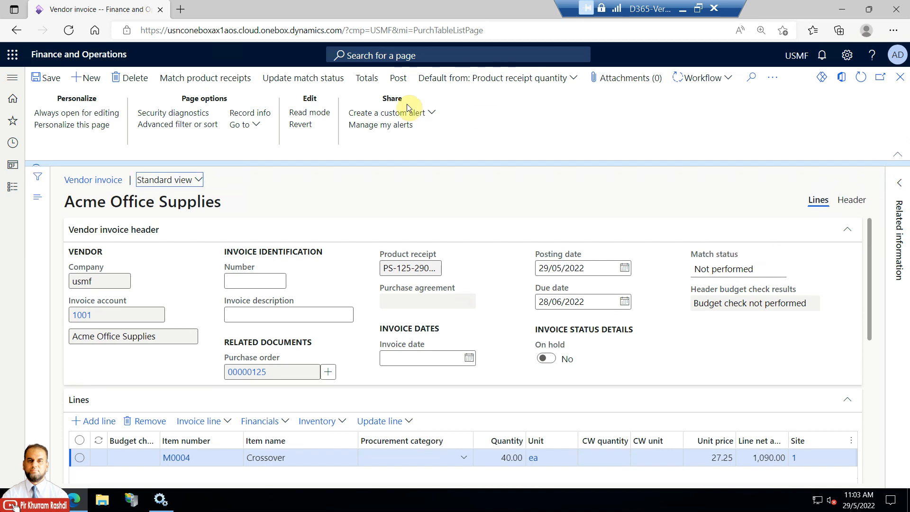
left_click(294, 81)
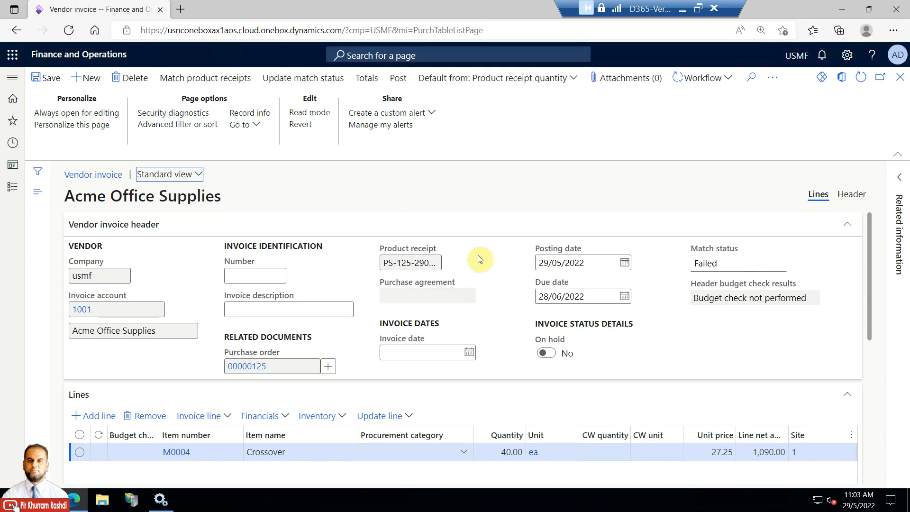
left_click(720, 263)
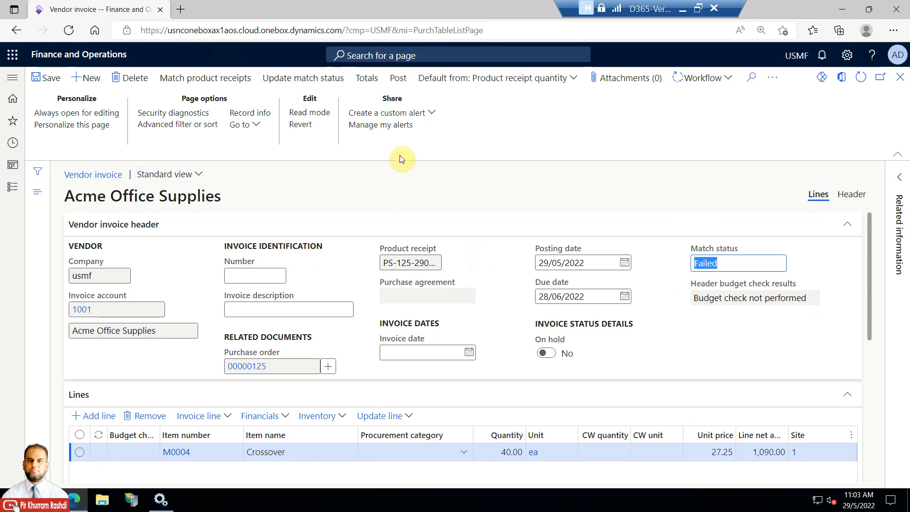
Set the total discount back to 0 in the vendor invoice totals.
left_click(375, 80)
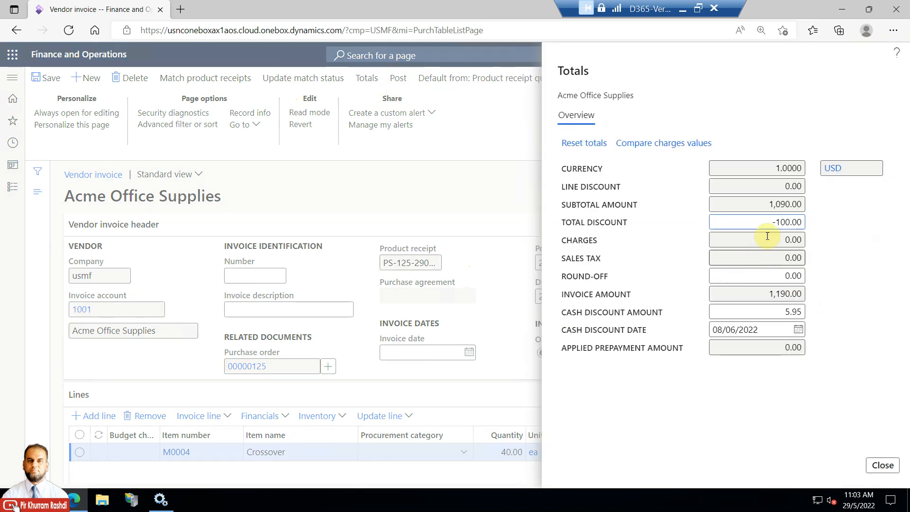
left_click_drag(772, 222, 848, 223)
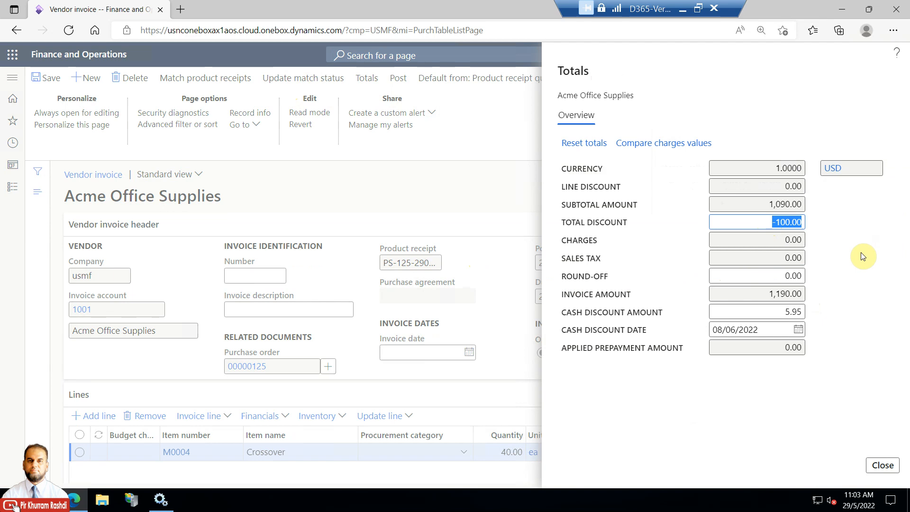
type("0")
left_click(785, 275)
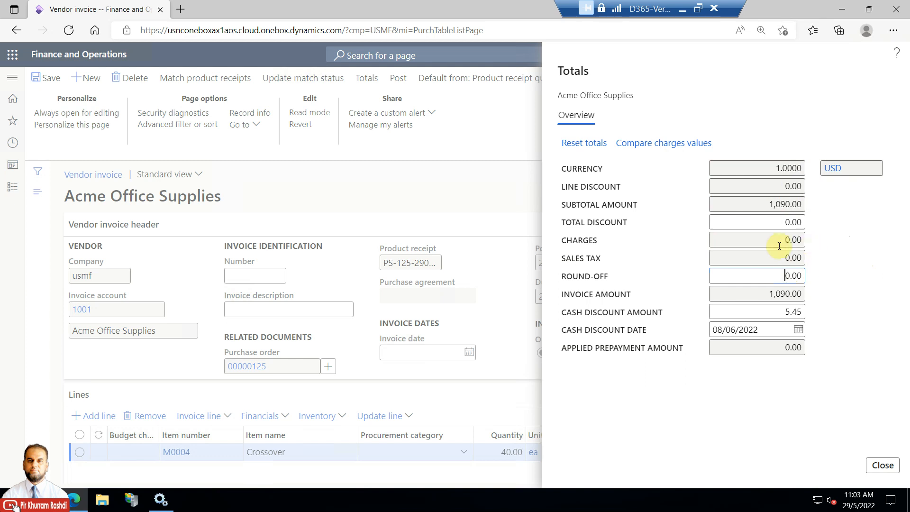
left_click(892, 466)
Update the match status, reopen the pending invoice for editing, and rerun matching to check the status with the zero total discount.
left_click(309, 81)
left_click(900, 76)
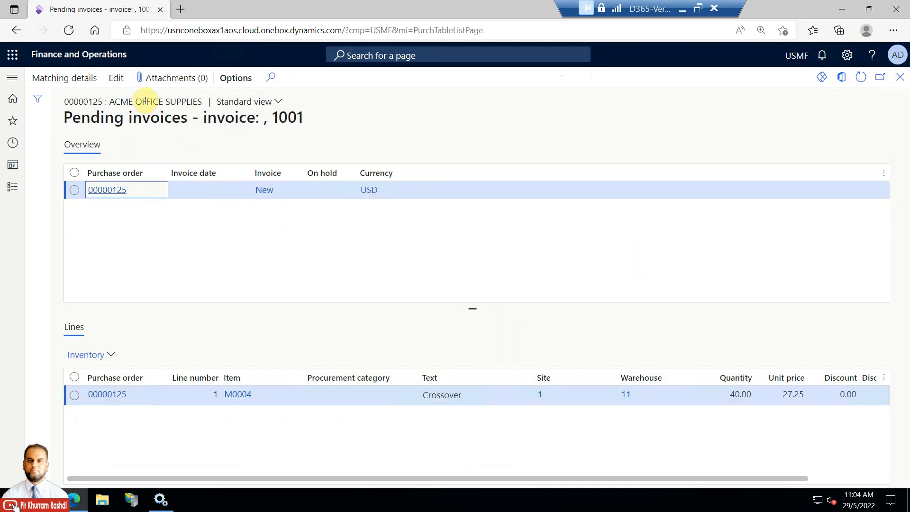
left_click(116, 79)
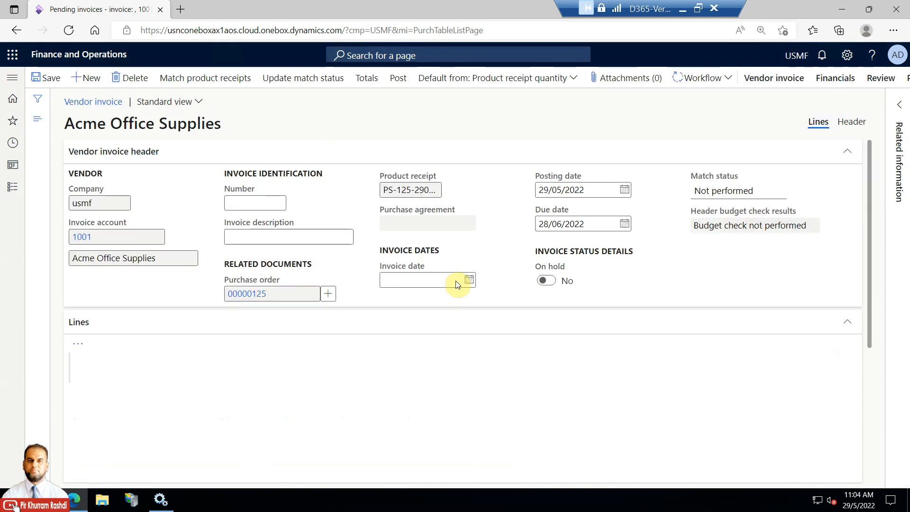
left_click(304, 83)
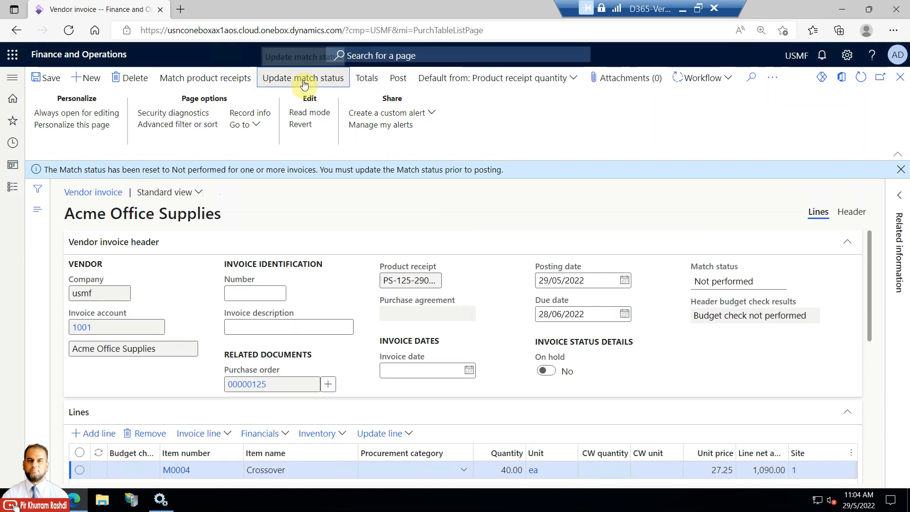
left_click(730, 281)
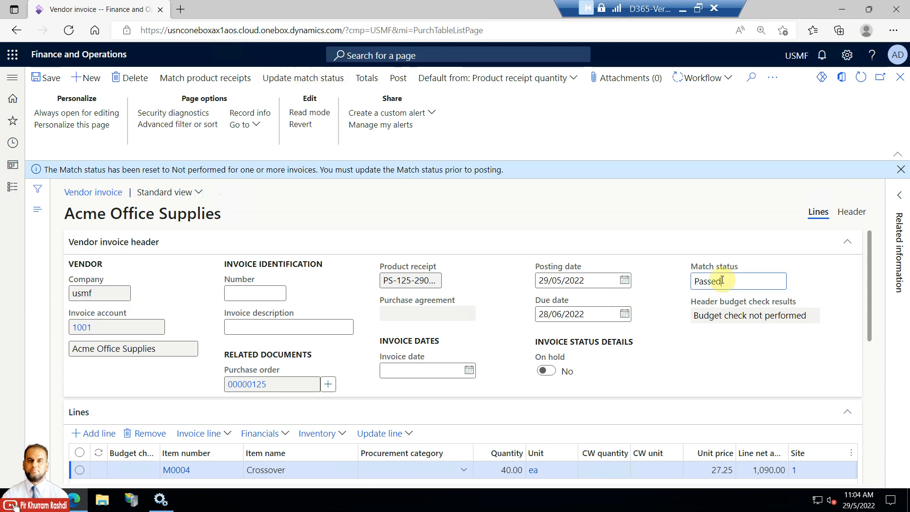
Check the Crossover line's quantity and price match results, and review the vendor invoice totals.
left_click(901, 169)
left_click_drag(871, 242, 869, 391)
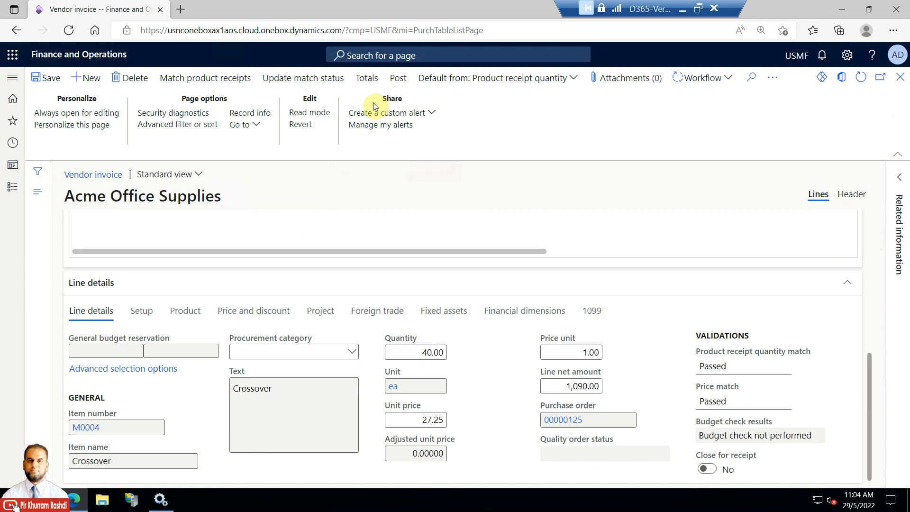
left_click(364, 79)
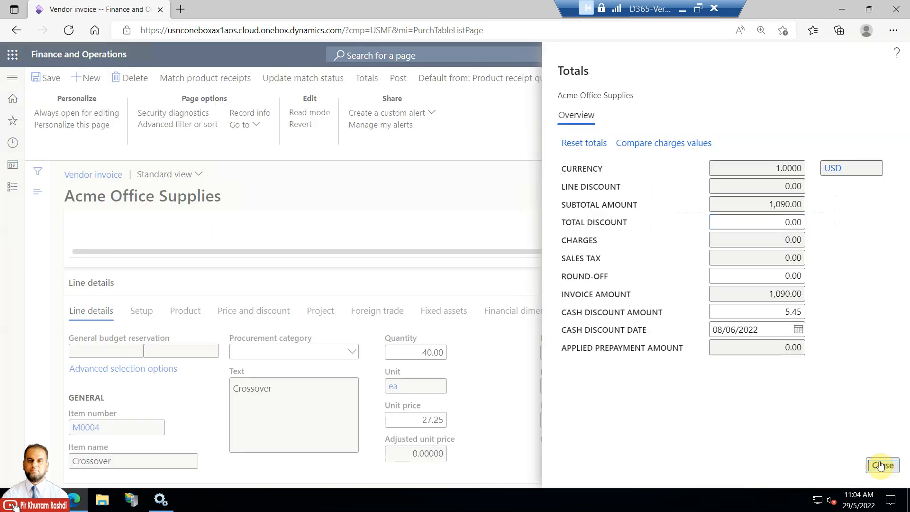
left_click(880, 465)
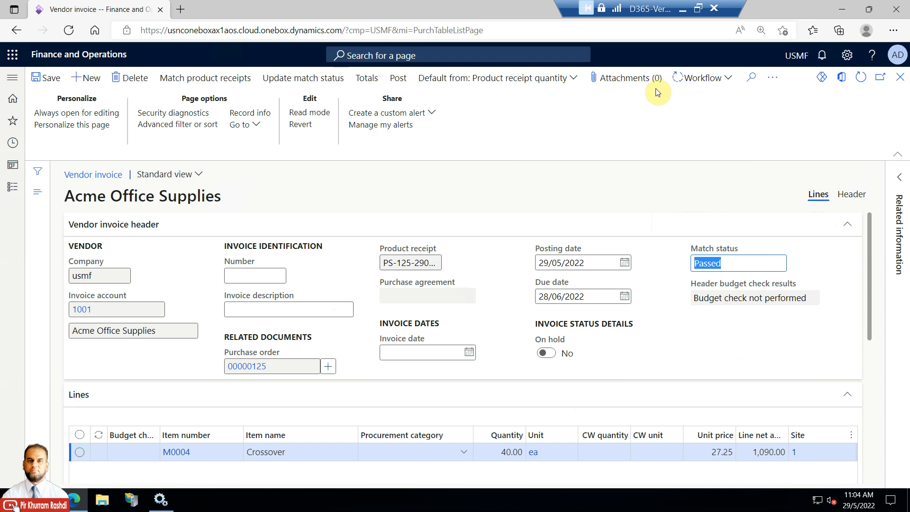
Add a FREIGHT charge with a value of 50 to the Acme Office Supplies vendor invoice.
left_click(768, 83)
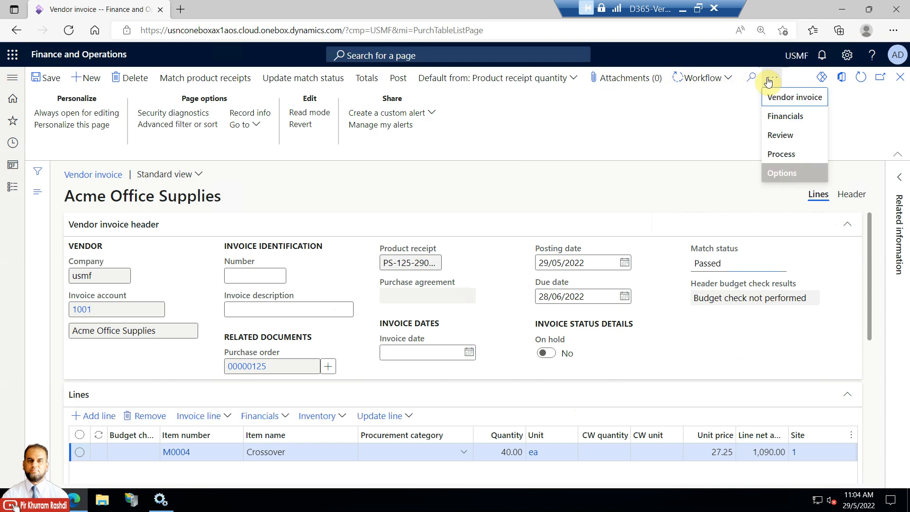
left_click(802, 118)
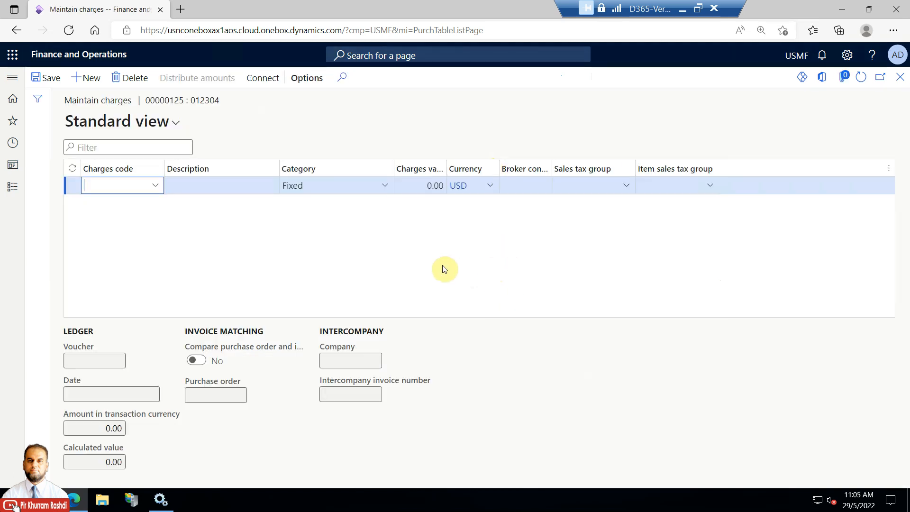
left_click(156, 187)
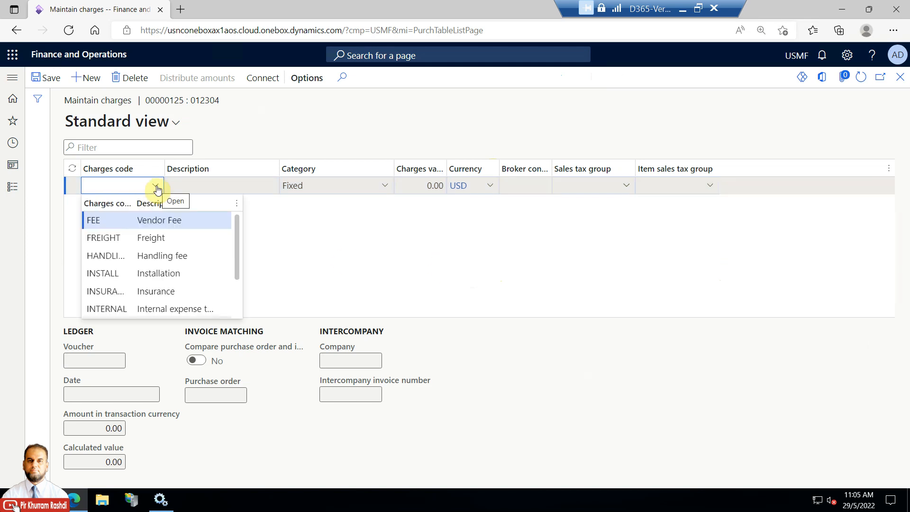
left_click(198, 233)
left_click(411, 184)
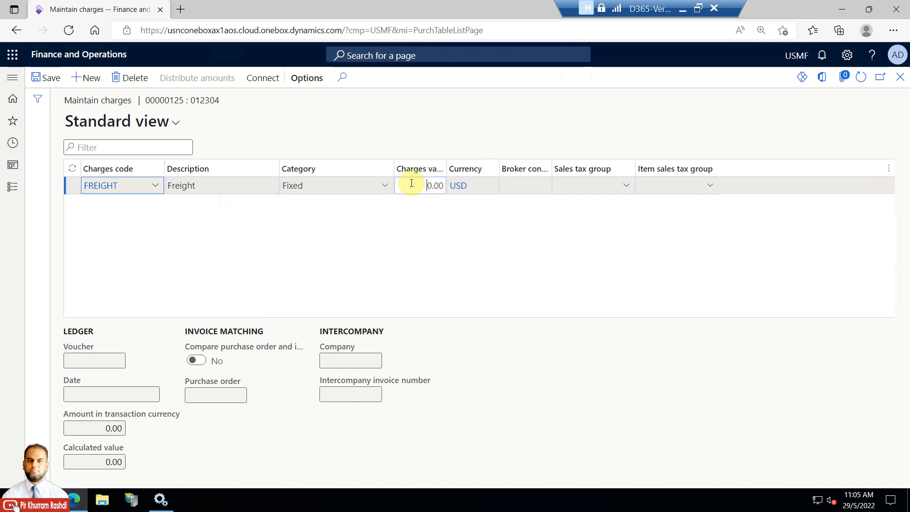
type("50")
left_click(565, 187)
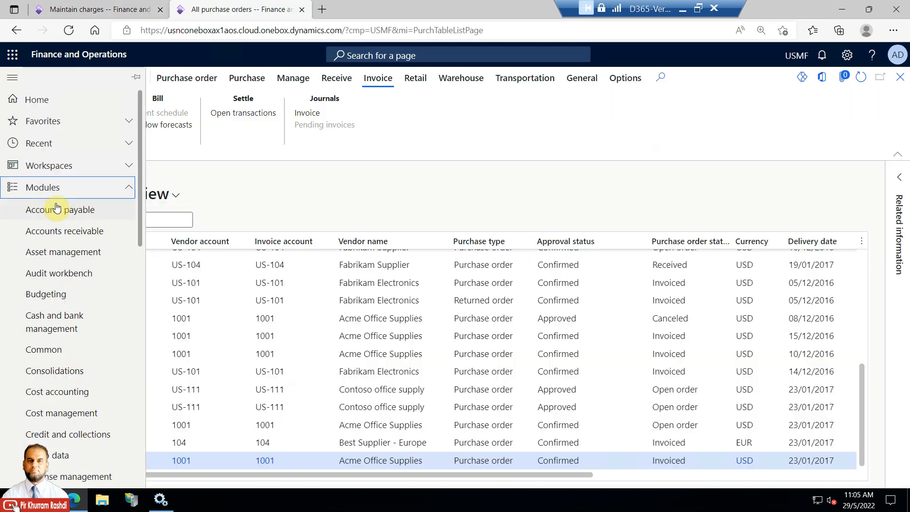
Review the charges matching settings under invoice validation in the Accounts payable parameters, and return to the invoice charges.
left_click(56, 209)
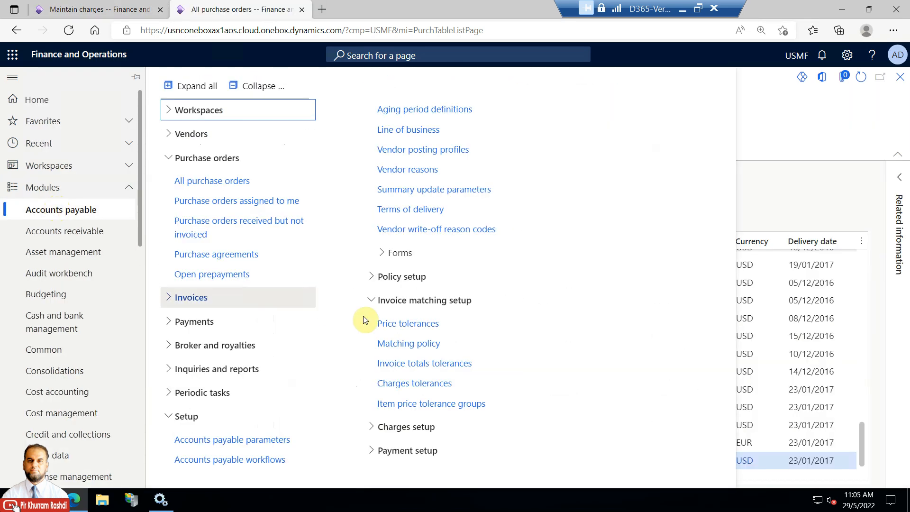
left_click(281, 436)
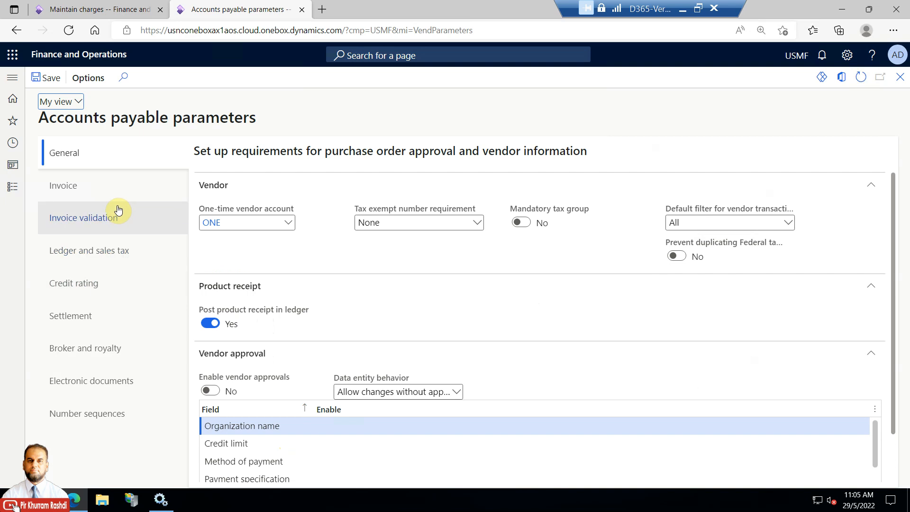
left_click(119, 210)
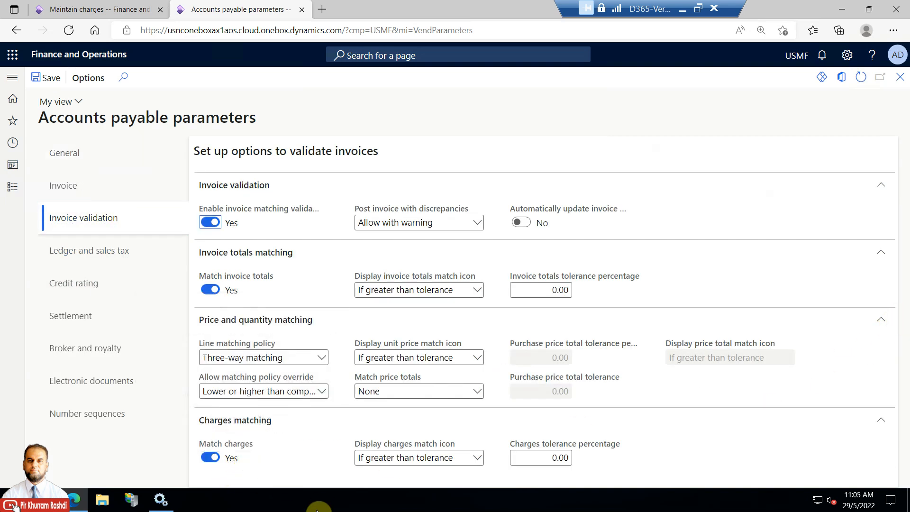
left_click(126, 8)
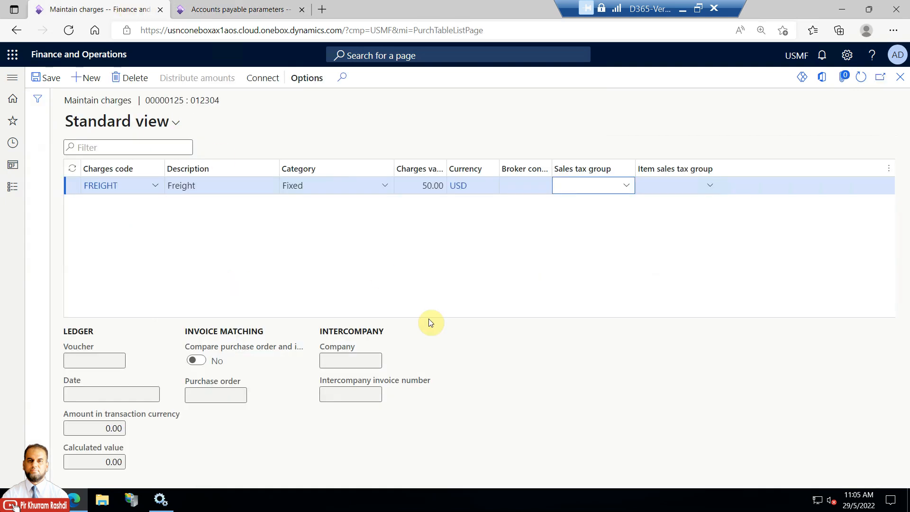
Set the freight charge's value to 500, save it, and return to the vendor invoice.
left_click(420, 186)
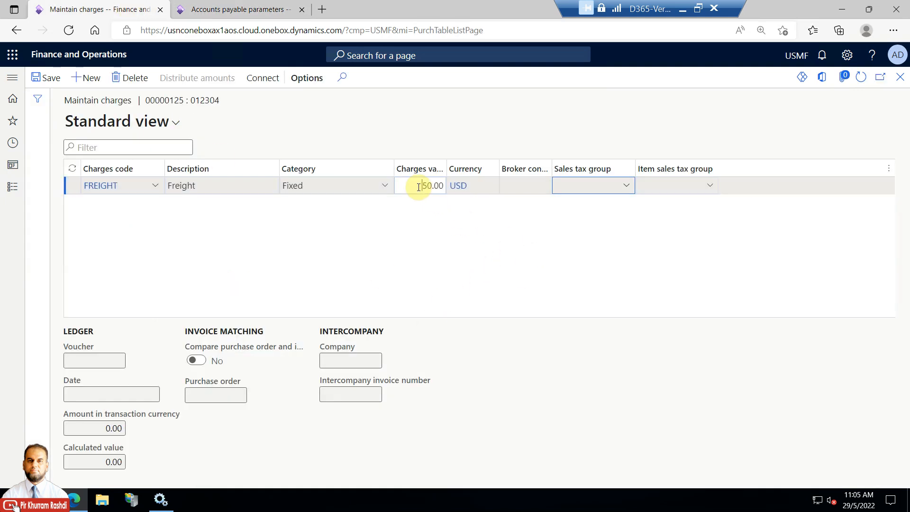
left_click_drag(417, 185, 443, 185)
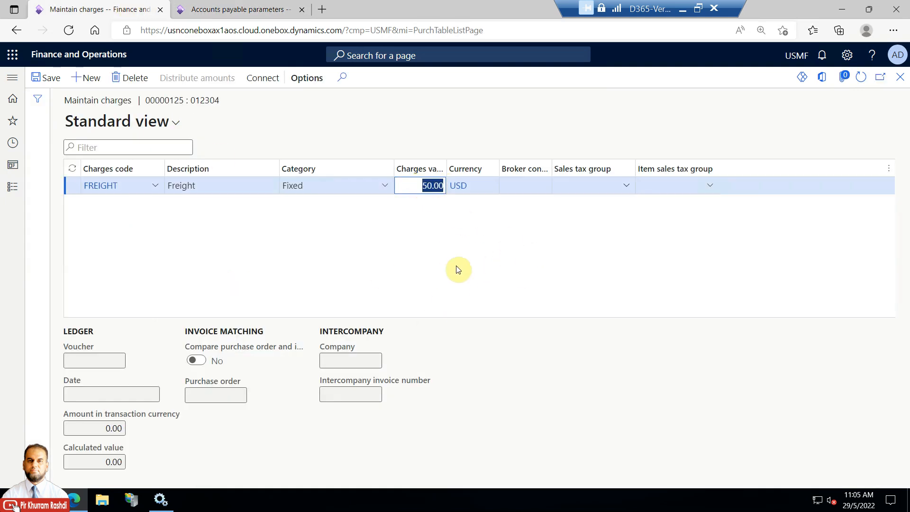
type("500")
key("Tab")
left_click(49, 78)
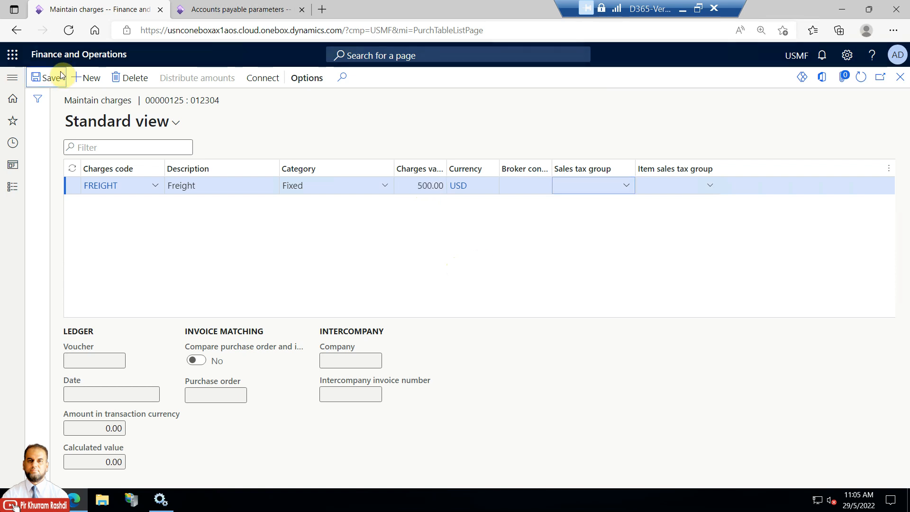
left_click(901, 79)
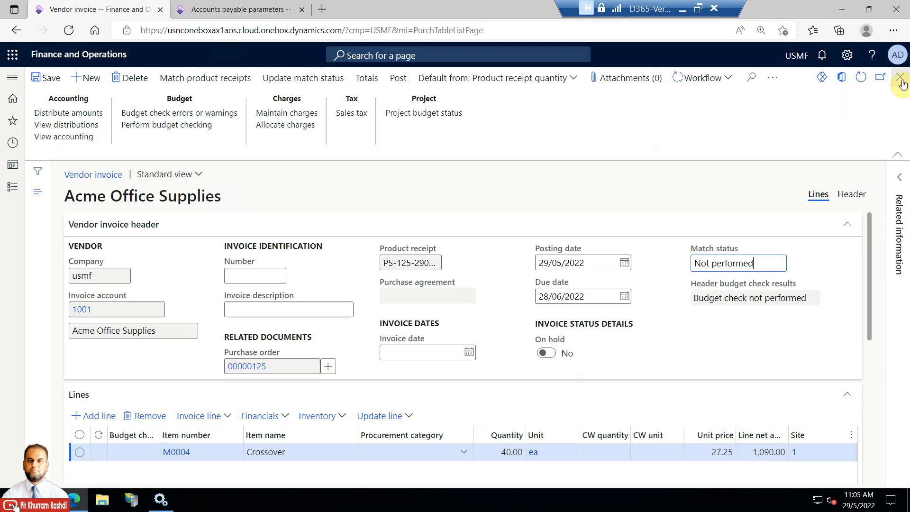
Update the invoice's match status with the freight charge included, and check the charges amount in the invoice totals.
left_click(327, 80)
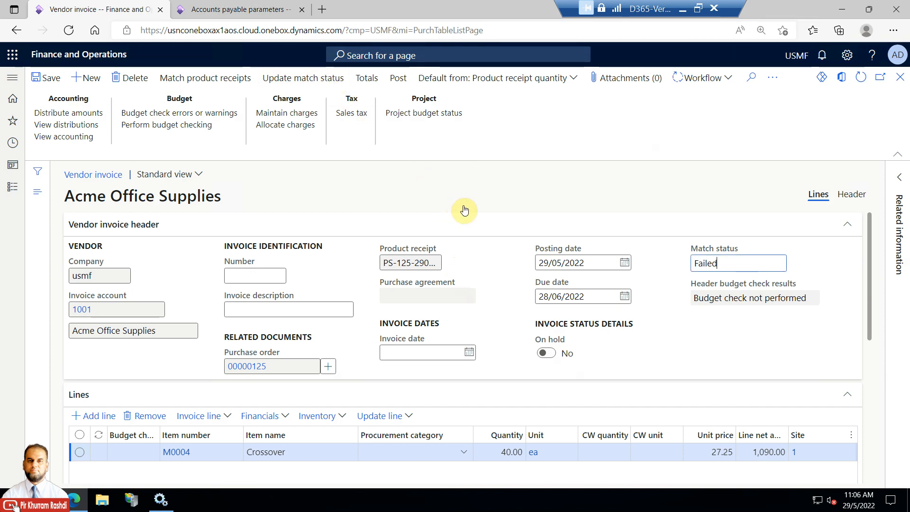
left_click(718, 260)
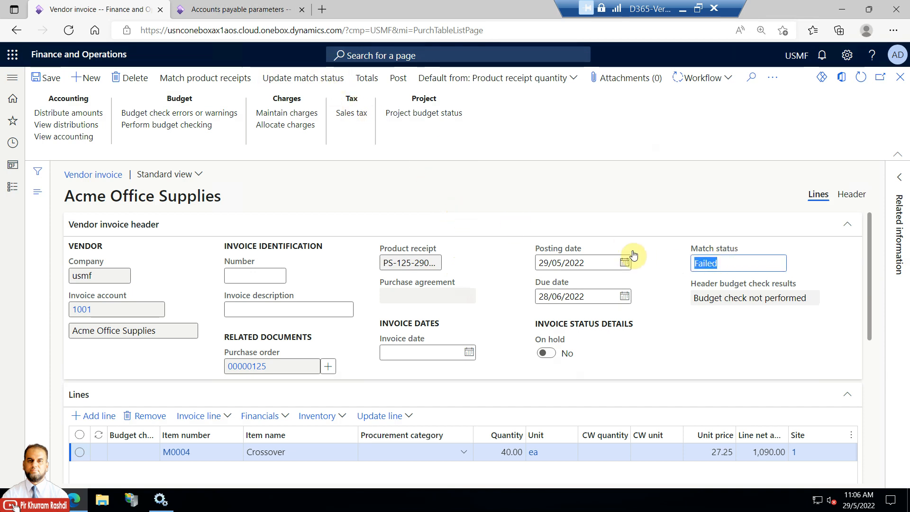
left_click(376, 81)
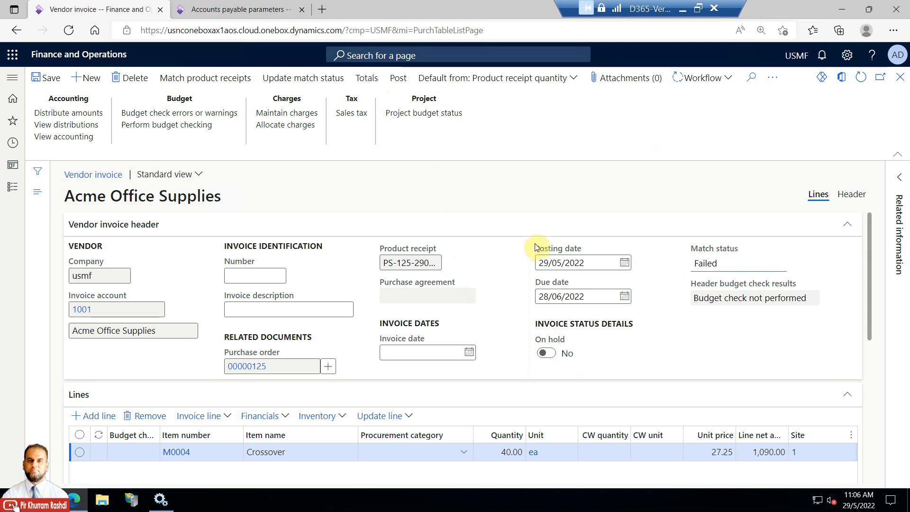
left_click(798, 239)
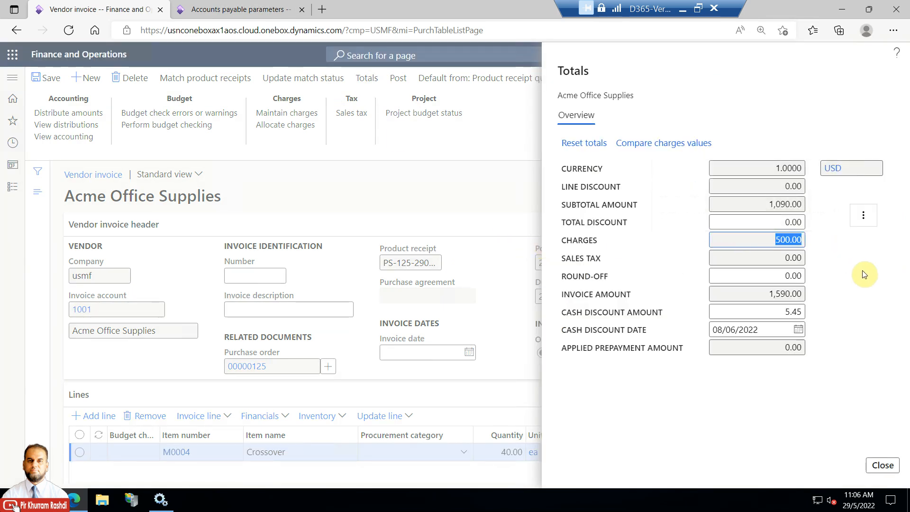
left_click(883, 469)
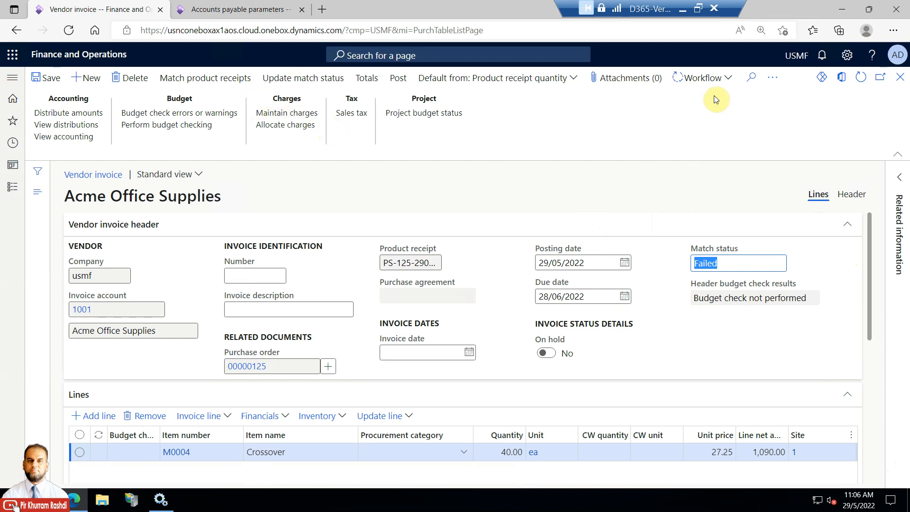
Delete the freight charge from the vendor invoice's charges and return to the invoice.
left_click(773, 81)
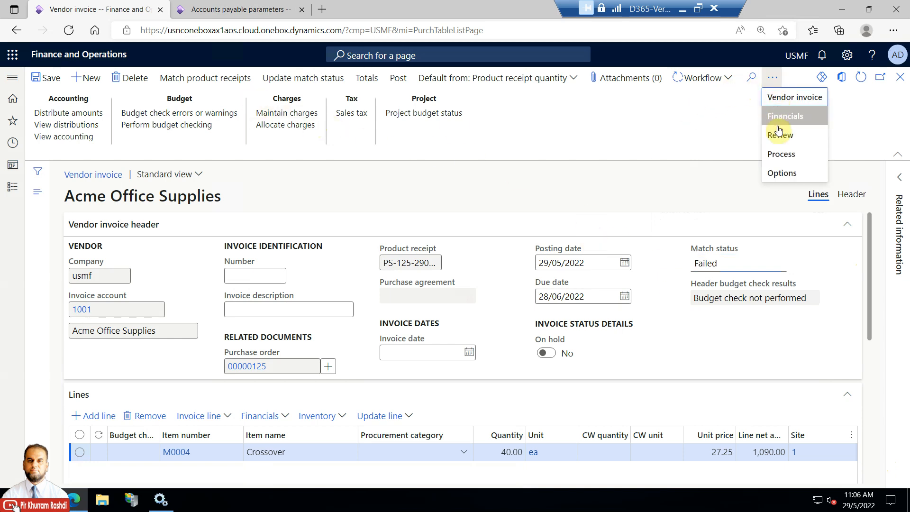
left_click(807, 121)
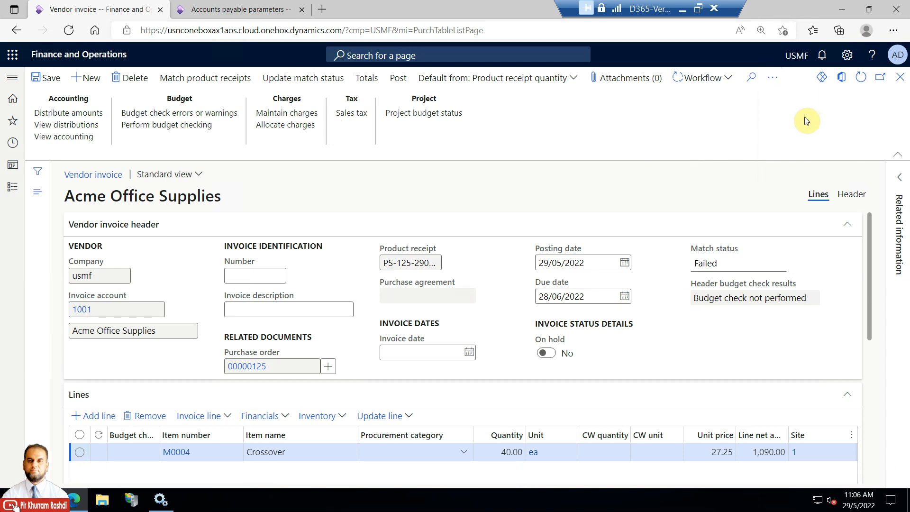
left_click(313, 114)
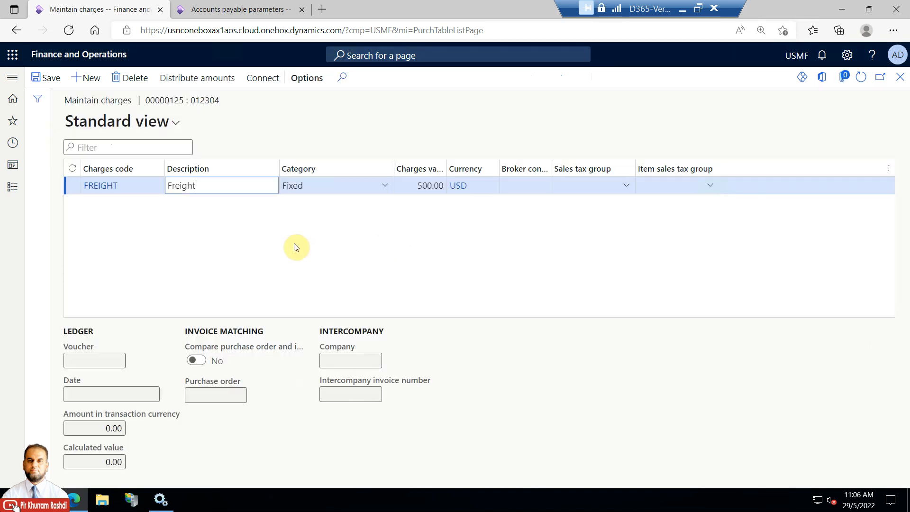
key("alt+Delete")
left_click(583, 259)
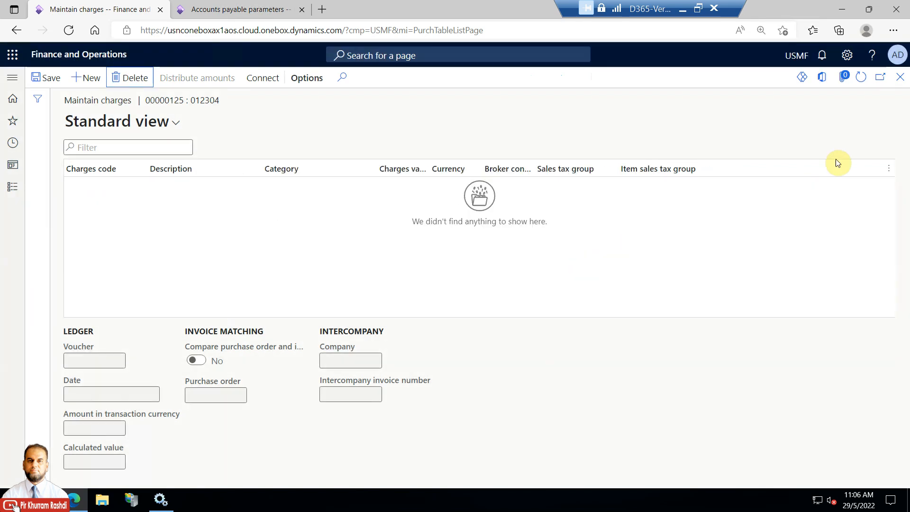
left_click(900, 78)
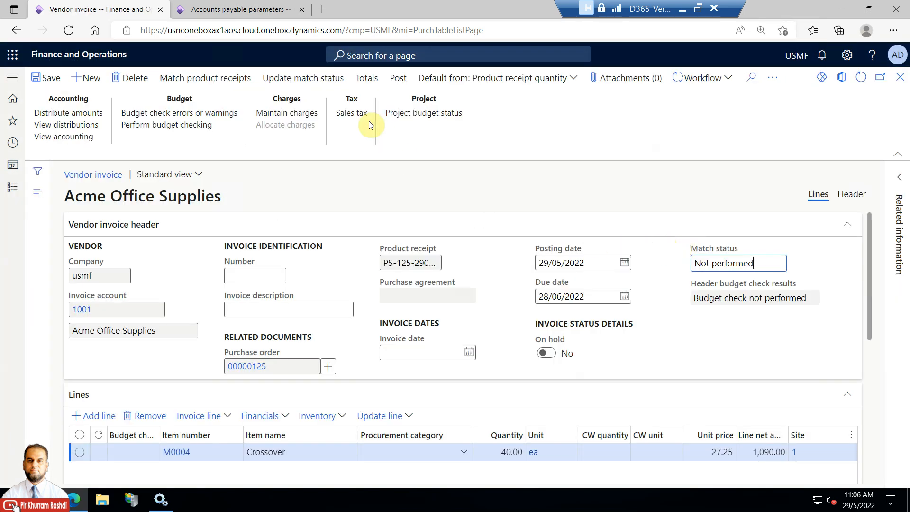
Update the match status of the Acme Office Supplies invoice without the freight charge, and check the result.
left_click(304, 78)
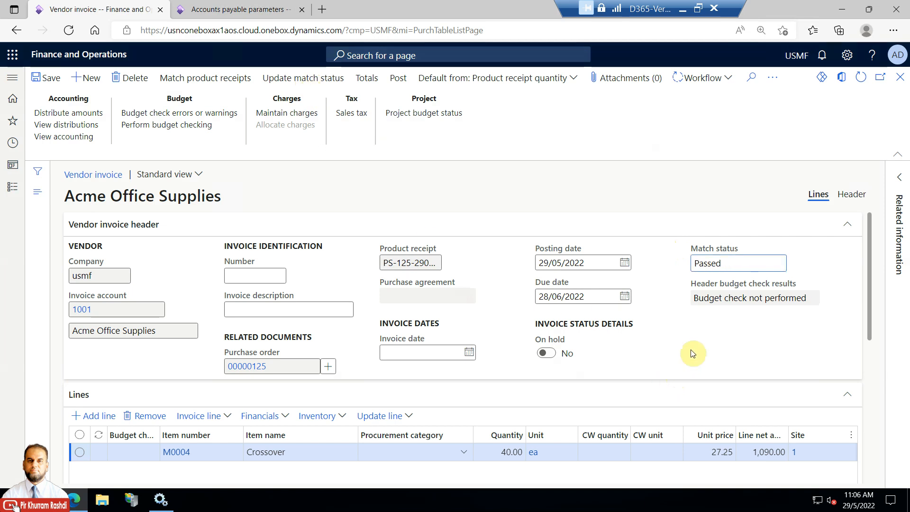
scroll(878, 303, "down", 1)
scroll(877, 303, "down", 4)
scroll(874, 284, "up", 4)
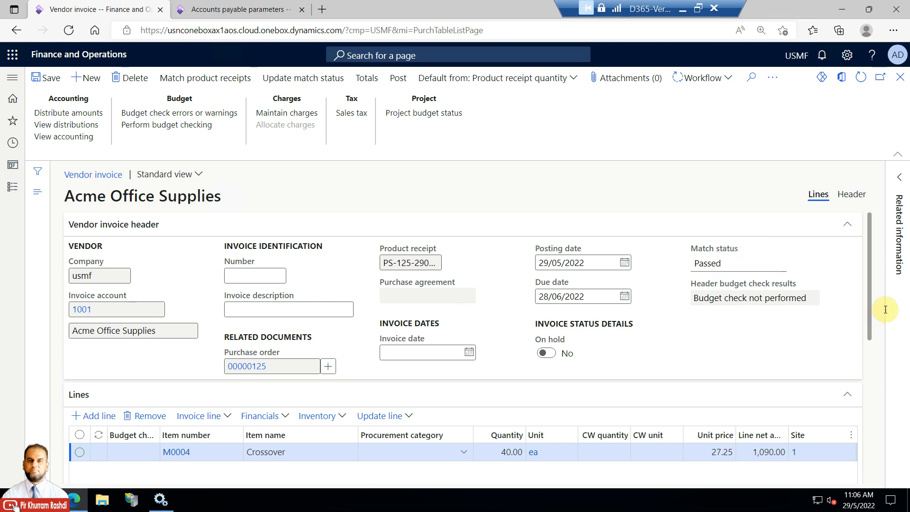
Show the matching options available for the Crossover invoice line.
mouse_move(870, 252)
left_mouse_down()
mouse_move(874, 384)
mouse_move(877, 226)
mouse_move(881, 259)
left_mouse_up()
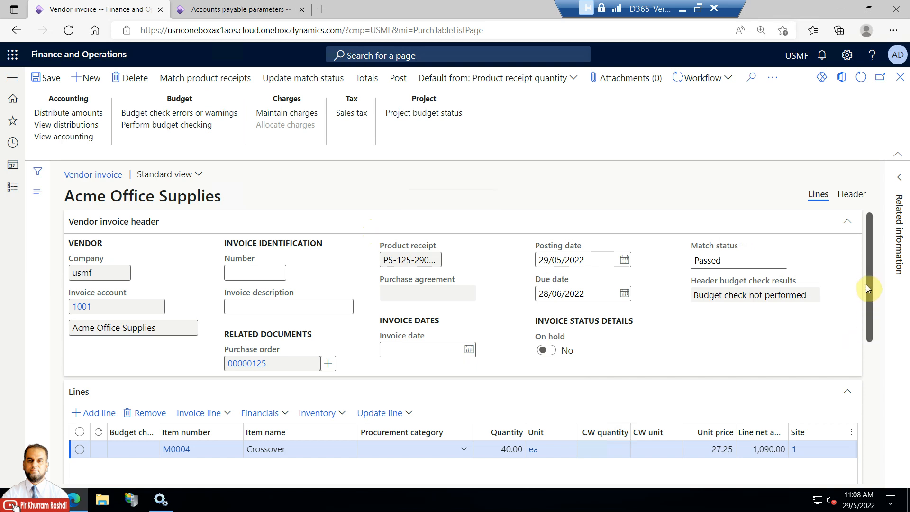
scroll(866, 284, "down", 1)
left_click(227, 399)
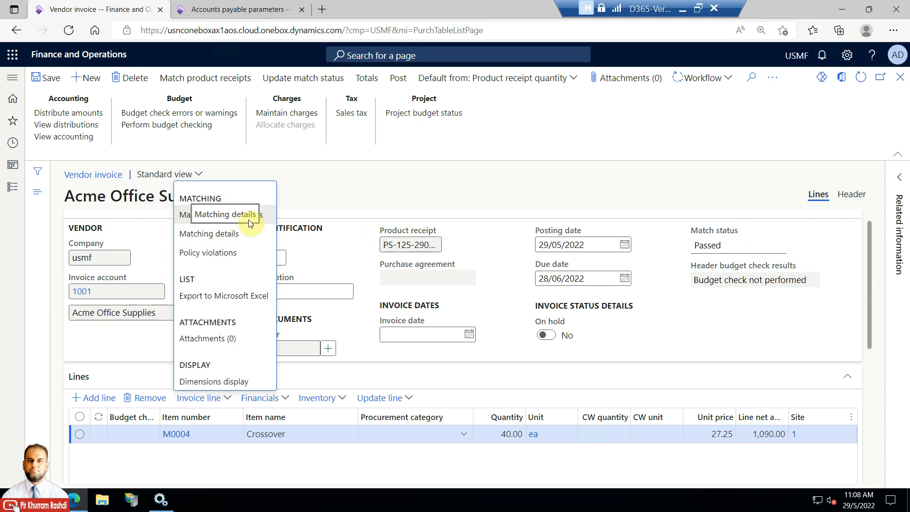
Review the invoice validation settings in the Accounts payable parameters and the pages available under invoice matching setup.
left_click(12, 193)
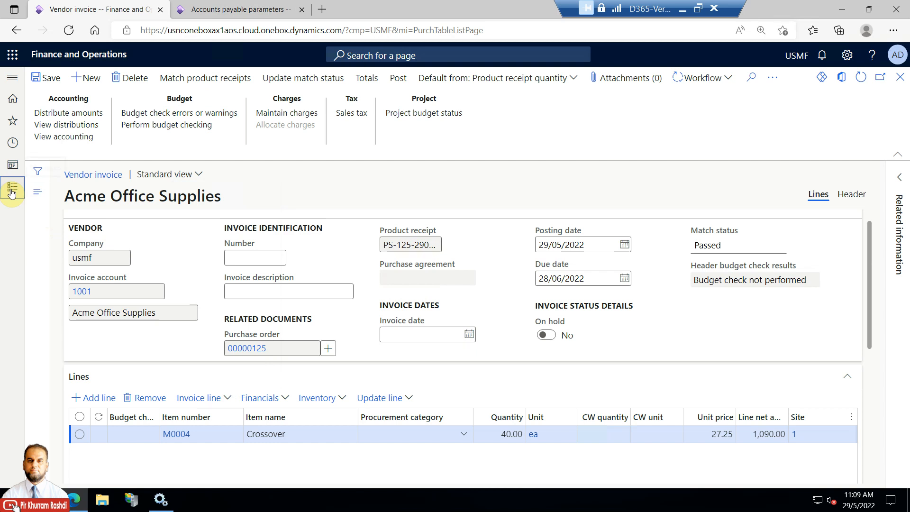
left_click(12, 193)
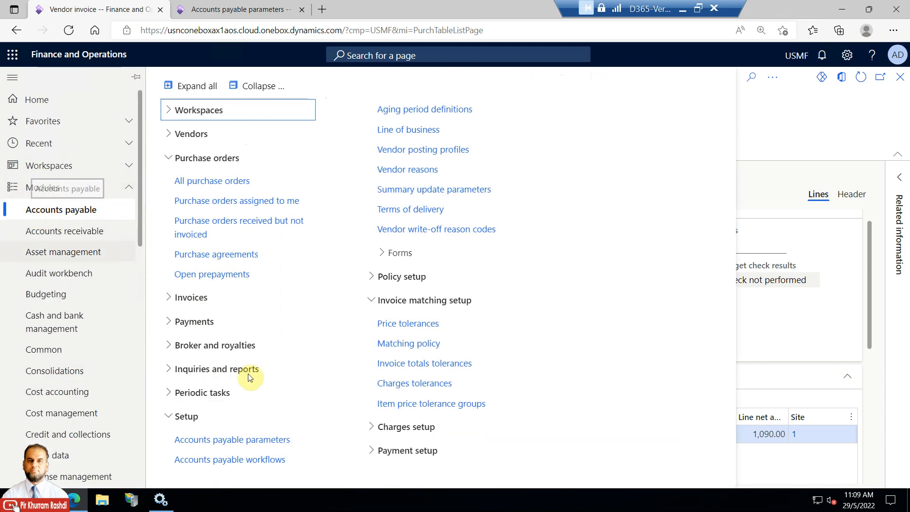
left_click(238, 439)
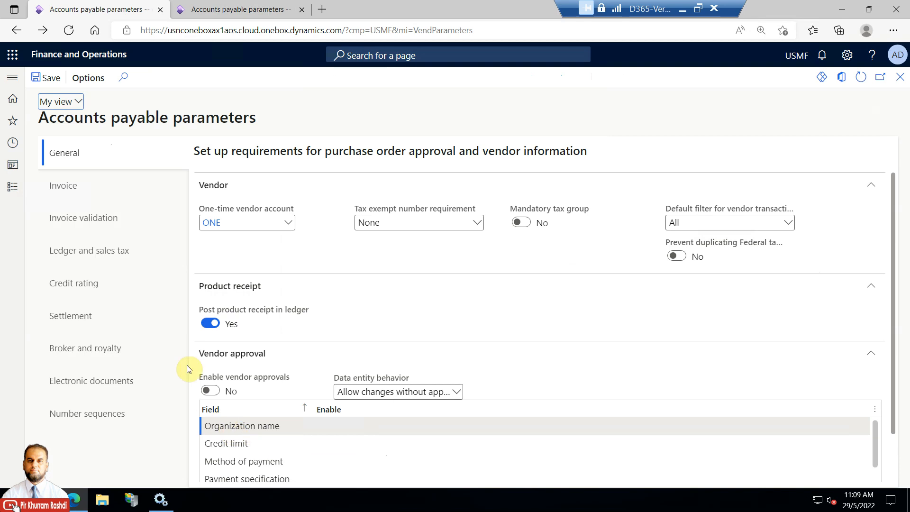
left_click(114, 217)
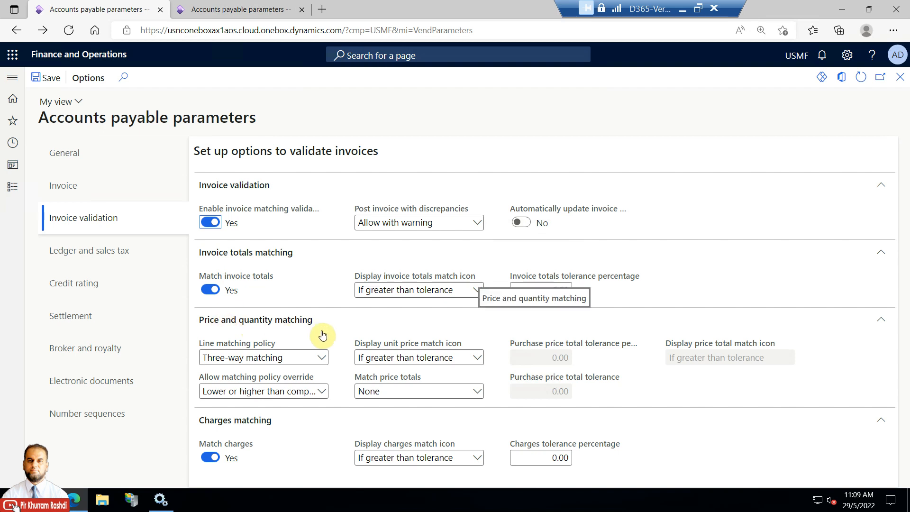
left_click(13, 187)
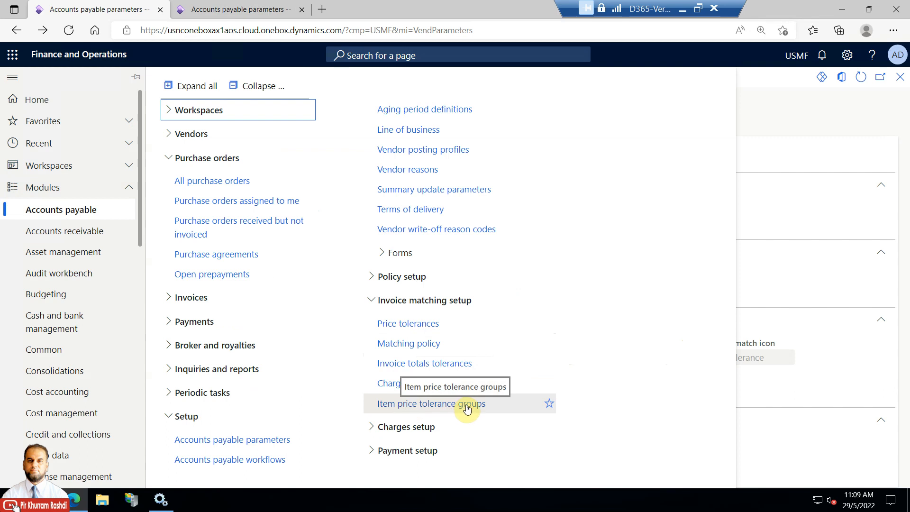
Review the matching policy columns for item and vendor combinations, and close the matching policy form.
left_click(417, 344)
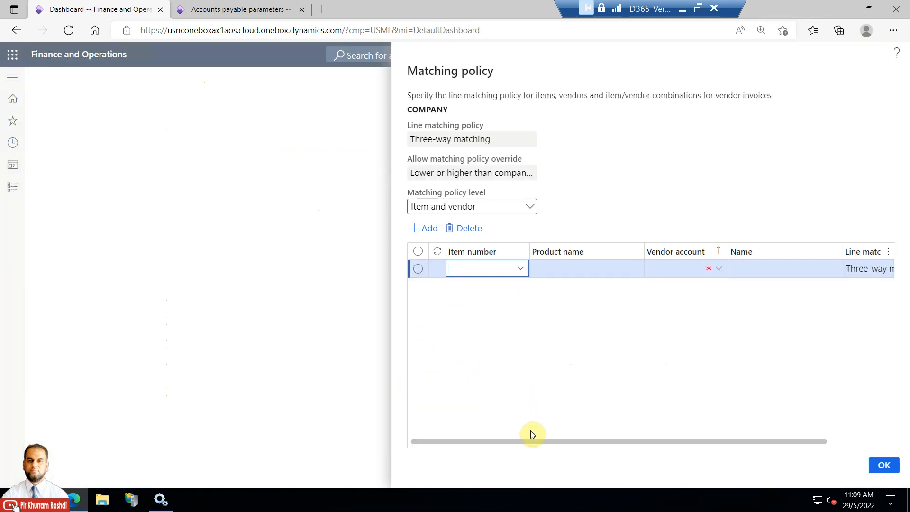
left_click_drag(523, 441, 672, 444)
left_click_drag(570, 443, 511, 443)
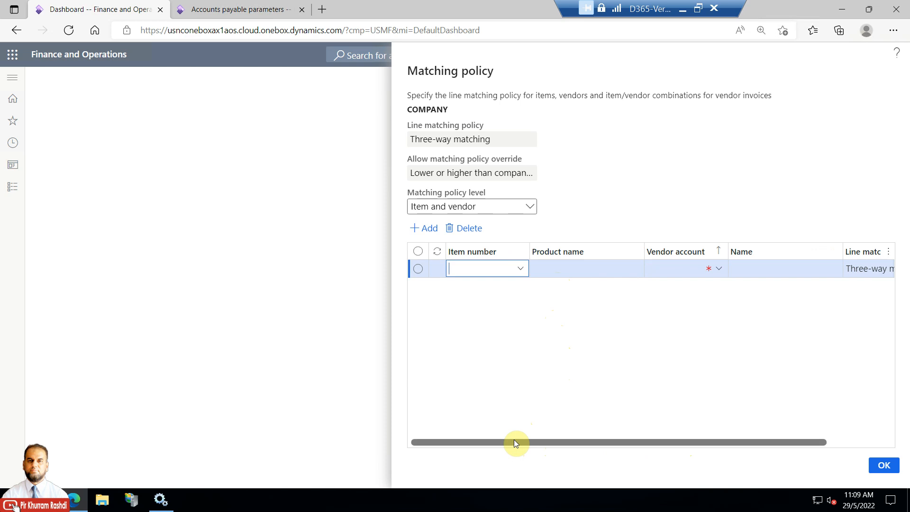
left_click(226, 294)
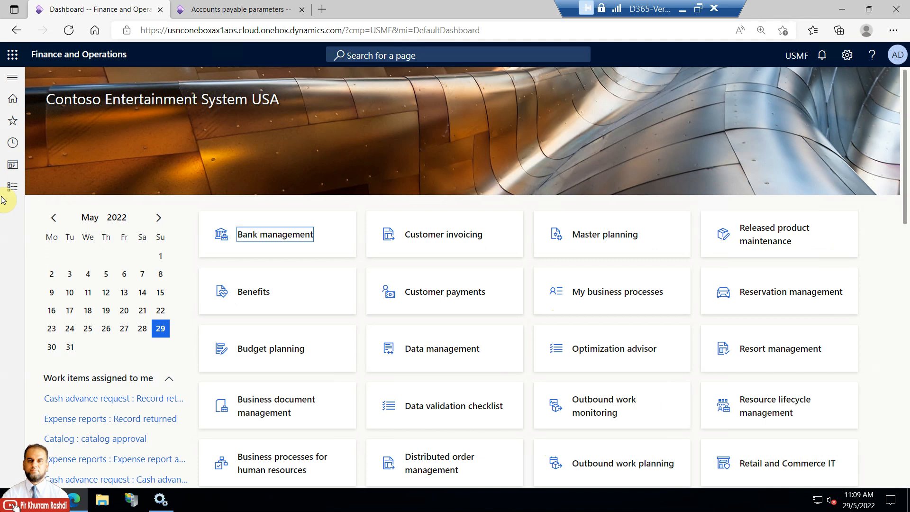
Start a blank invoice totals tolerance line and examine its vendor account choices and invoice totals percentage field.
left_click(7, 189)
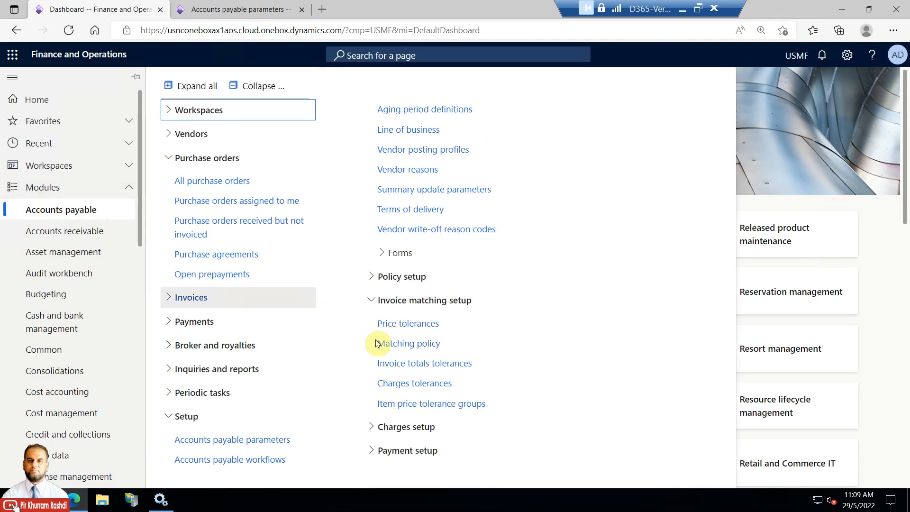
left_click(391, 363)
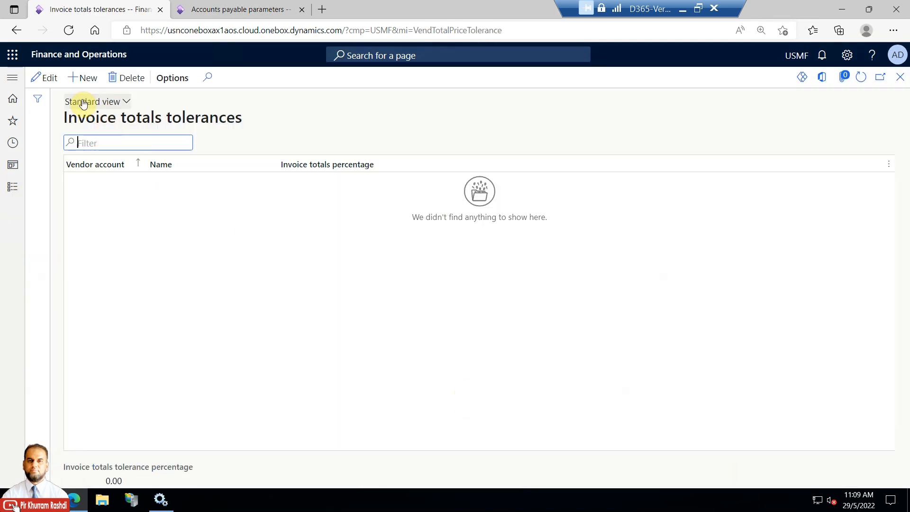
left_click(84, 77)
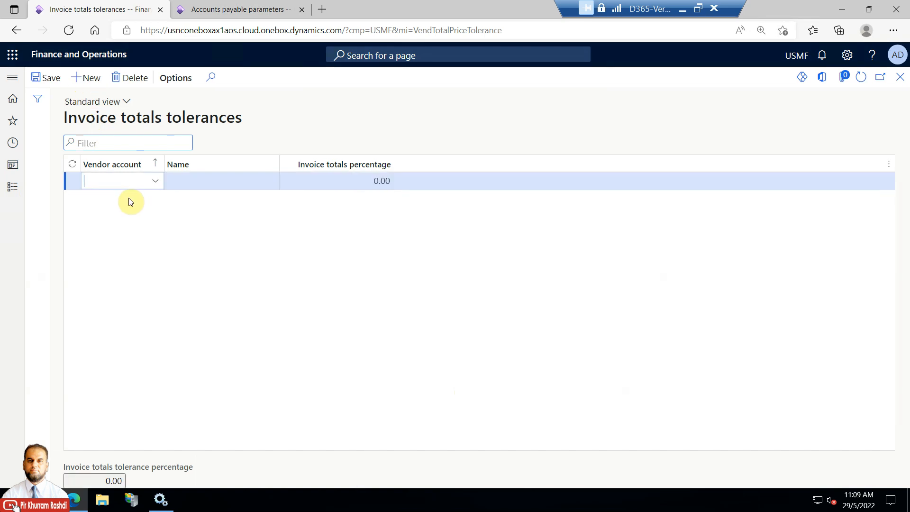
left_click(155, 184)
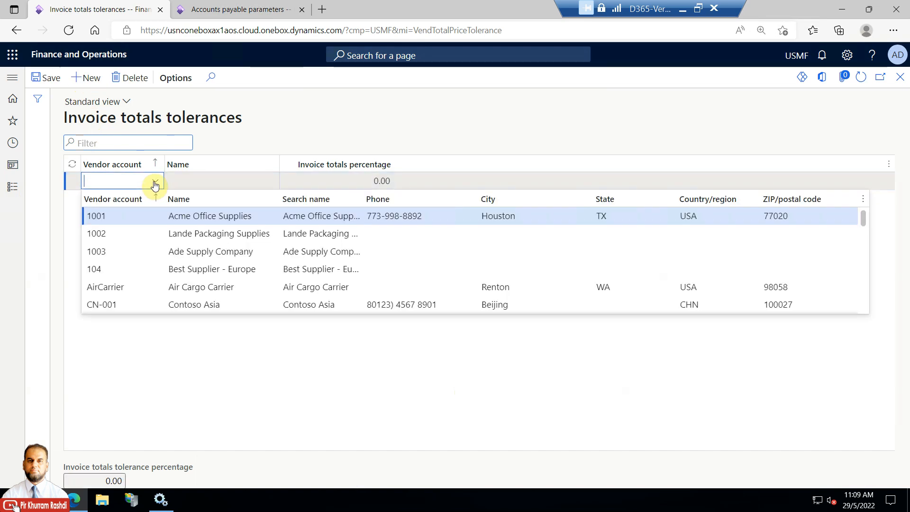
left_click(307, 181)
left_click_drag(374, 181, 404, 181)
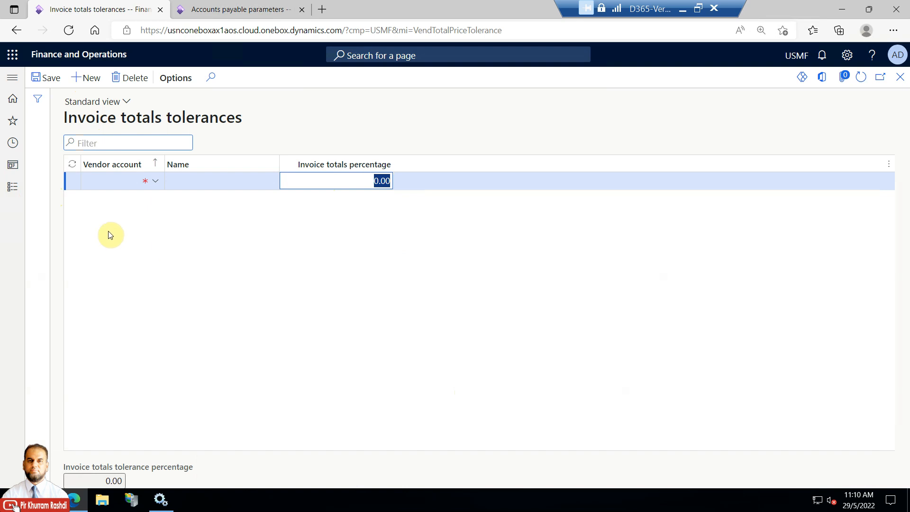
Start a blank charges tolerance line to examine its charges codes and tolerance percentage, and delete the line.
left_click(18, 192)
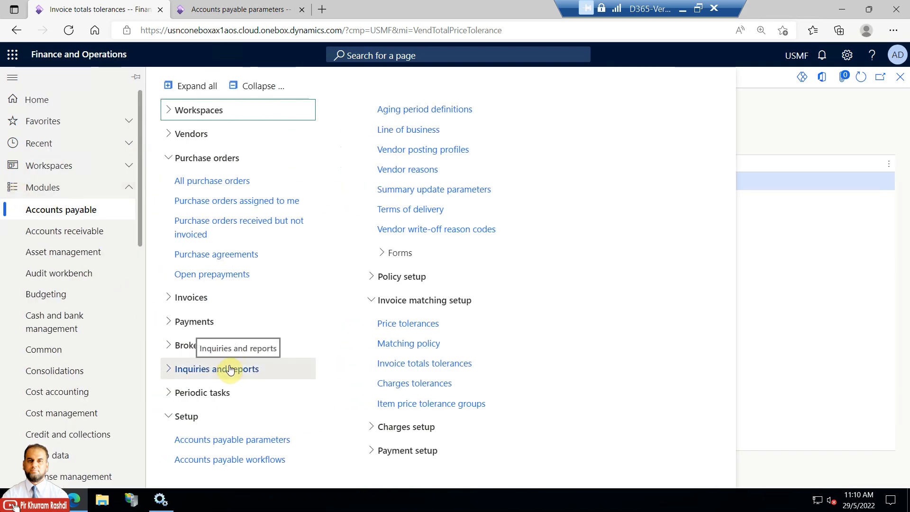
left_click(403, 384)
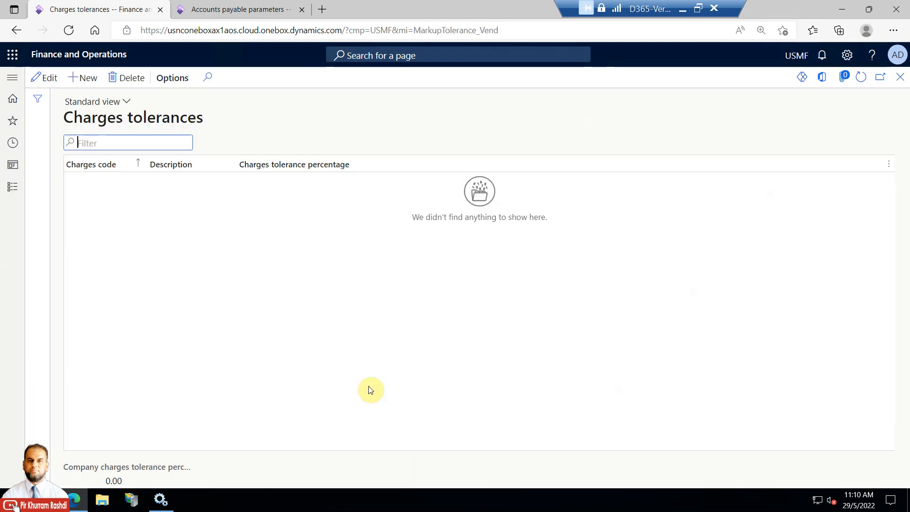
left_click(82, 79)
left_click(155, 184)
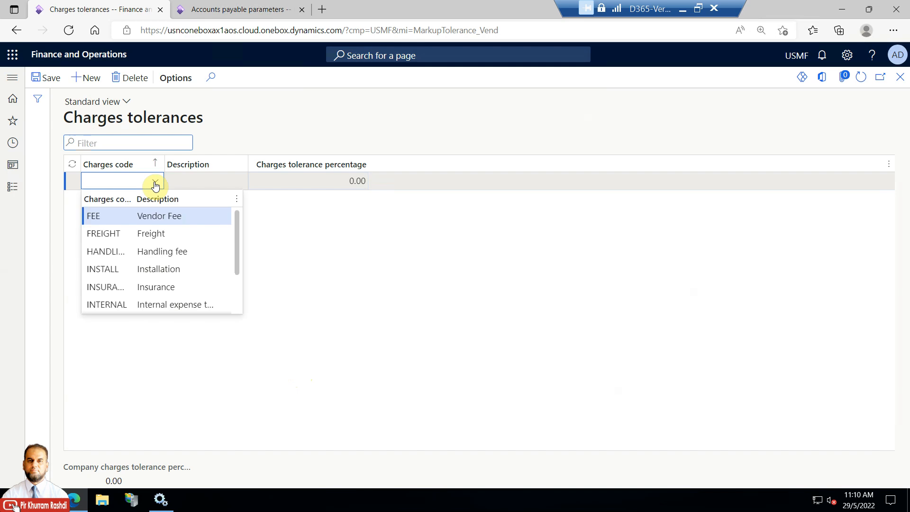
left_click(309, 181)
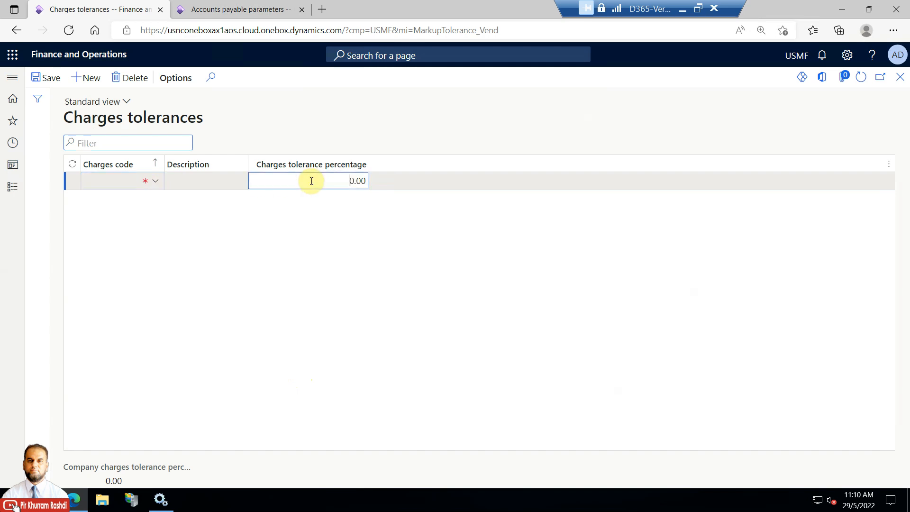
left_click(128, 77)
Open the item price tolerance groups and widen the first column to read its full heading.
left_click(13, 188)
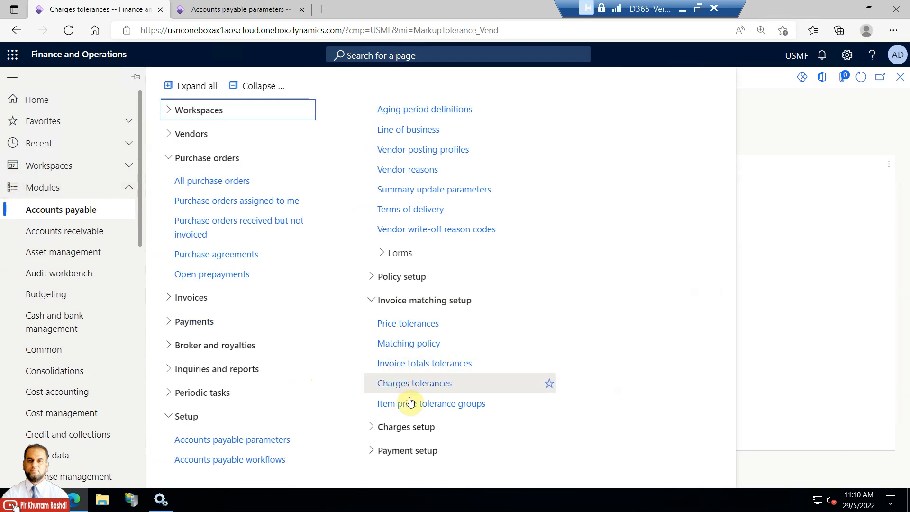
left_click(411, 402)
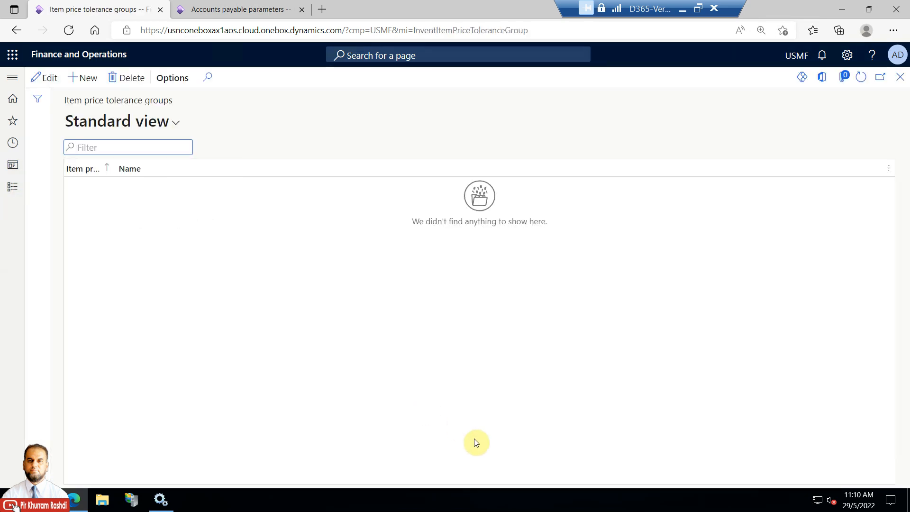
left_click_drag(111, 165, 160, 167)
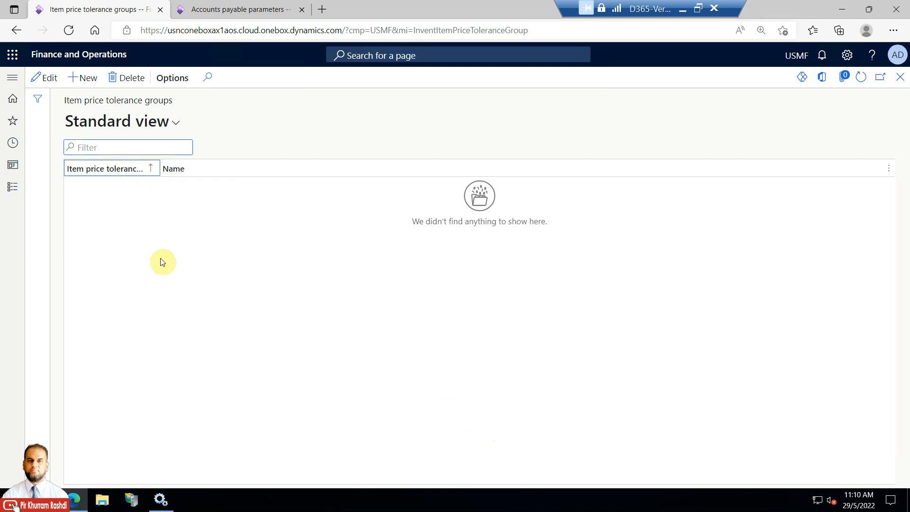
Start a price tolerance line with item code Group and show the item price tolerance groups available as its item relation.
left_click(14, 186)
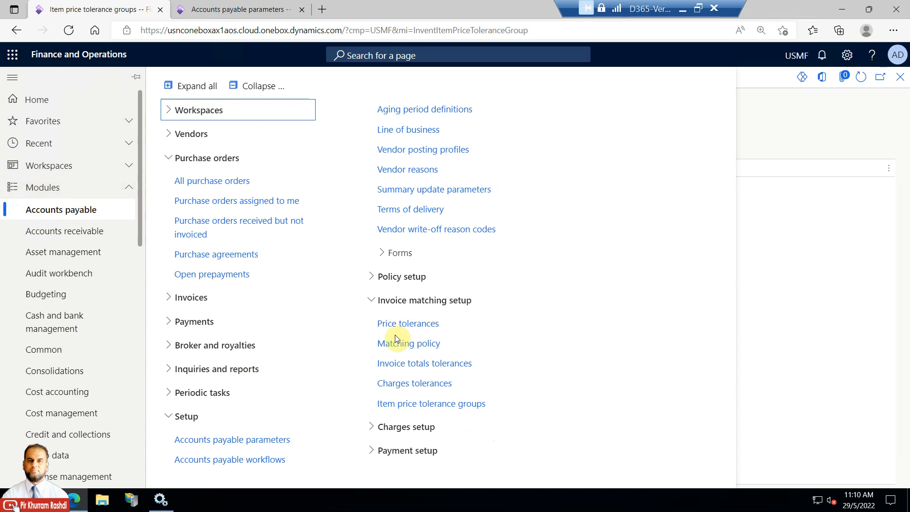
left_click(389, 323)
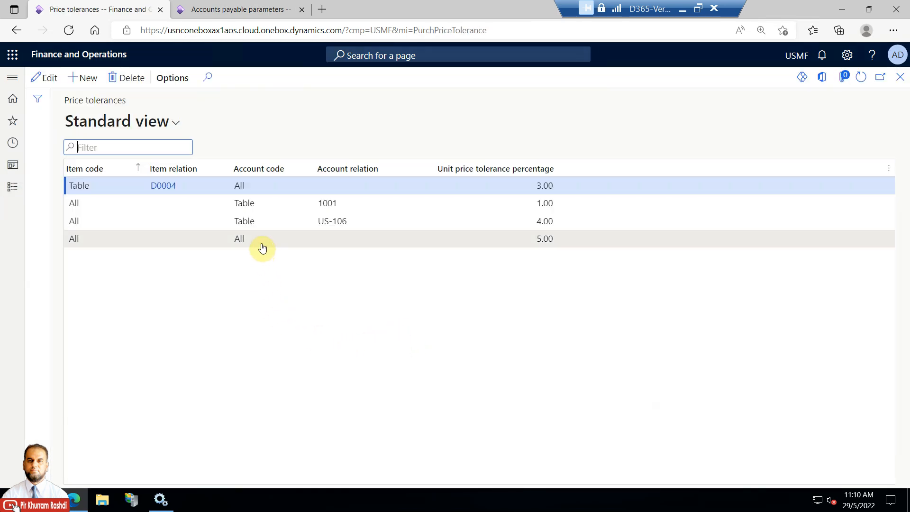
left_click(81, 78)
left_click(158, 185)
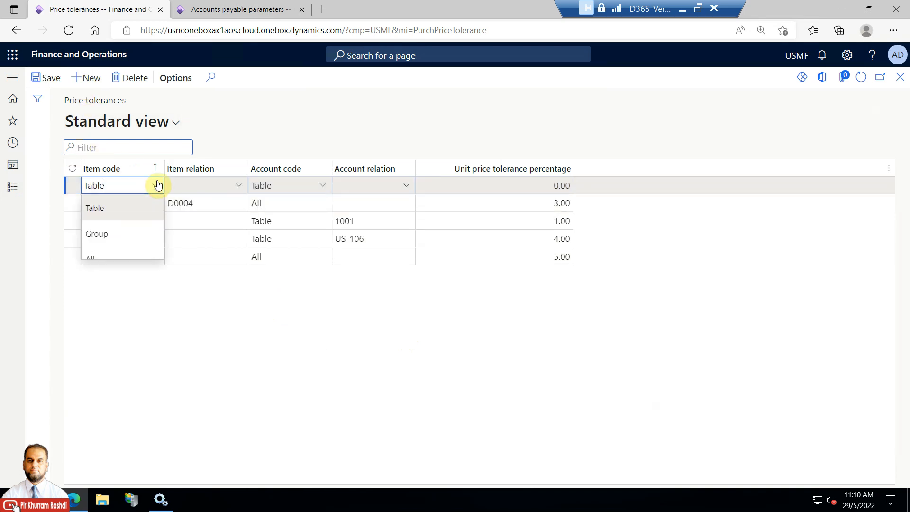
left_click(119, 231)
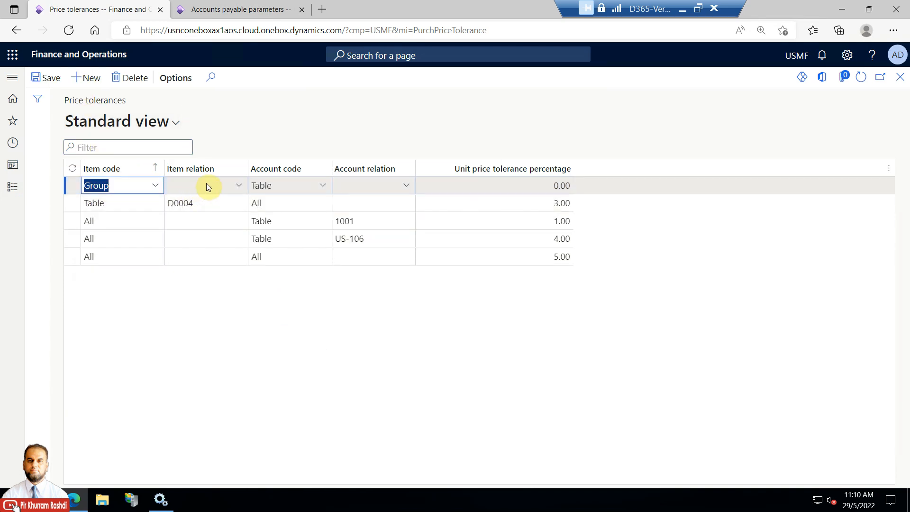
left_click(238, 185)
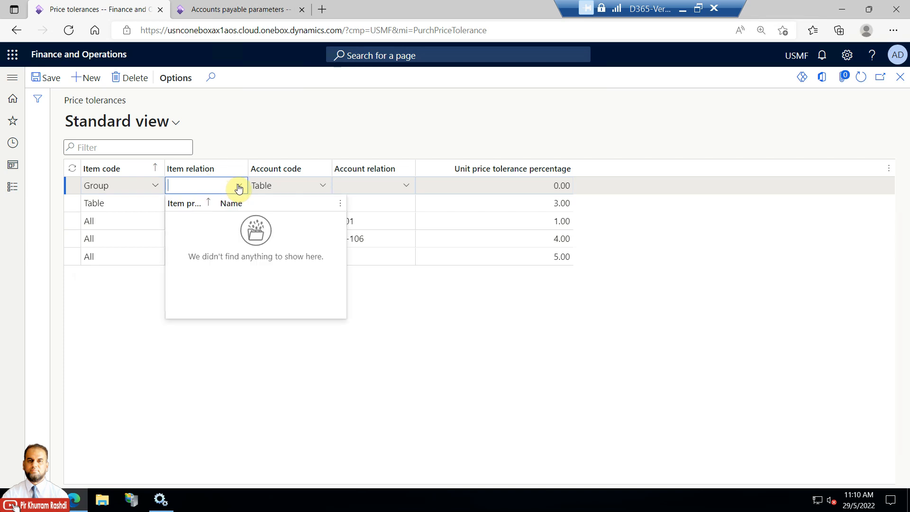
left_click_drag(234, 203, 289, 203)
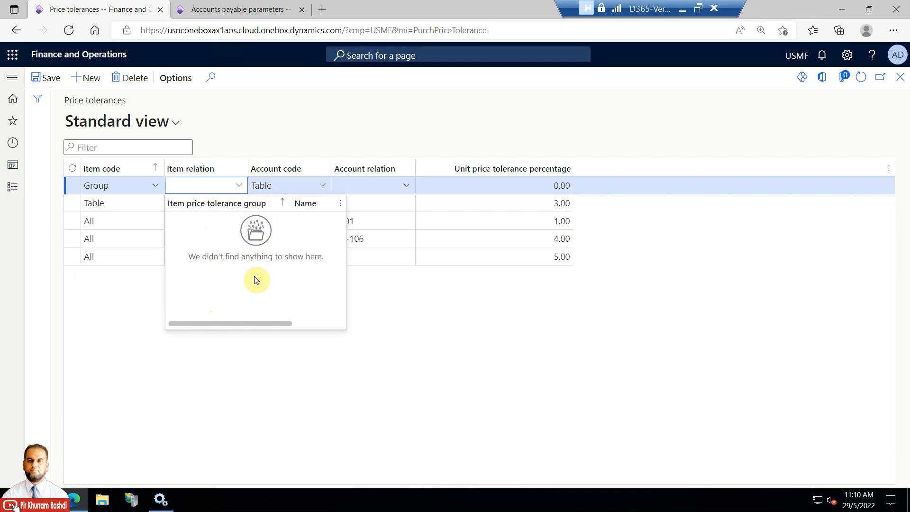
Delete the new Group price tolerance line and close the price tolerances page.
left_click(240, 390)
left_click(135, 88)
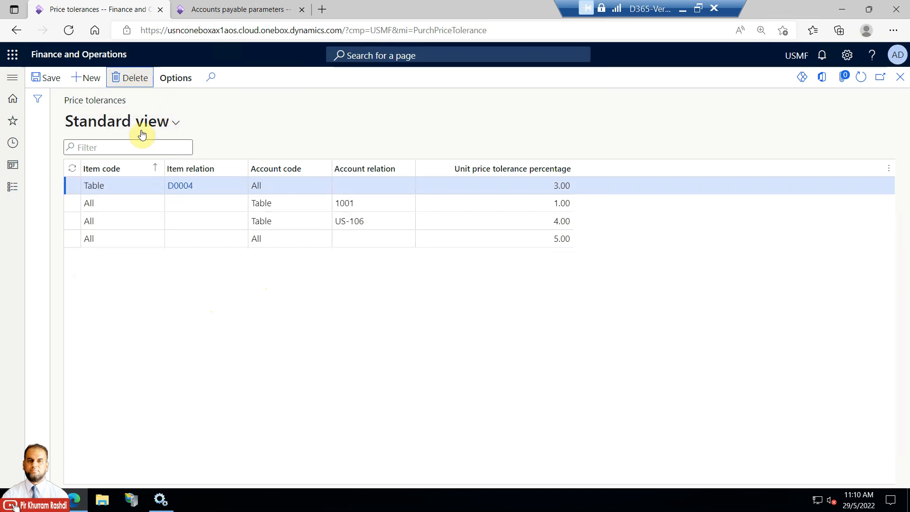
left_click(899, 78)
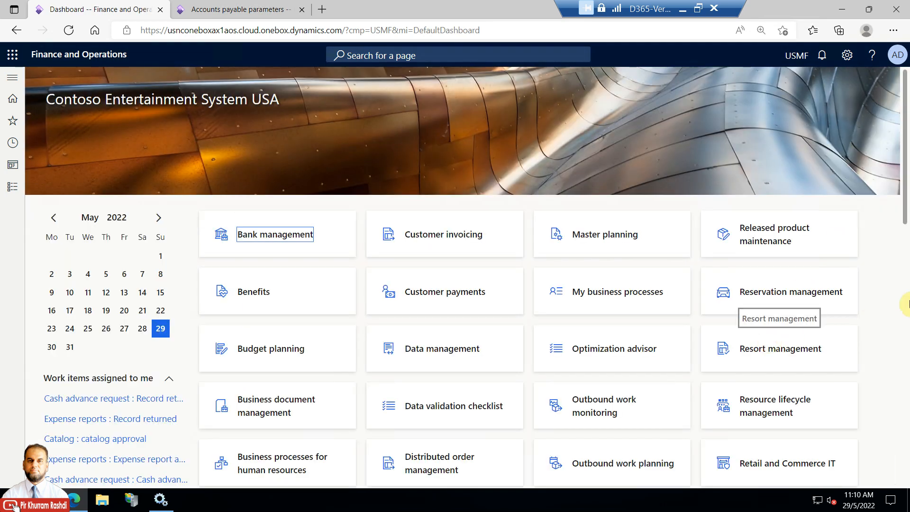